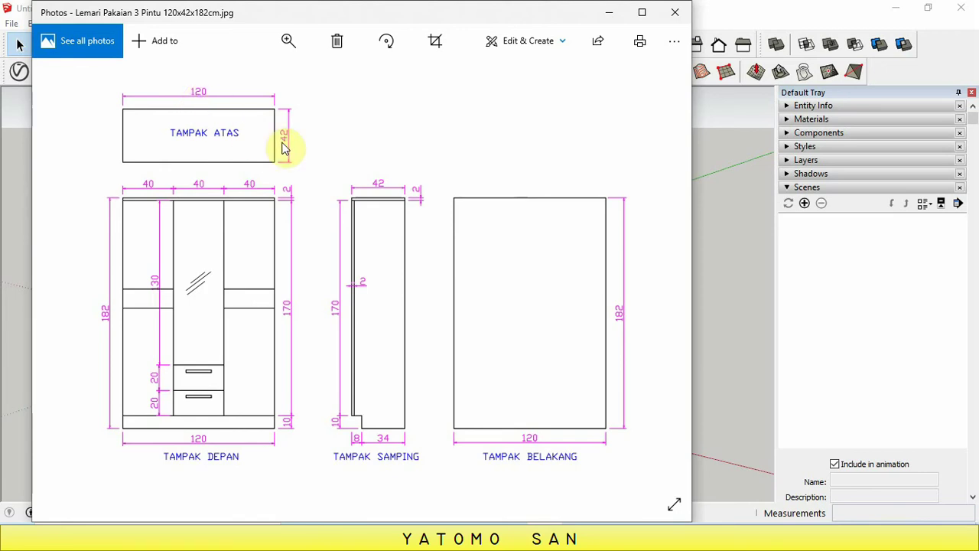
Step: Close the wardrobe reference drawing to bring the empty SketchUp model to the front
click(717, 319)
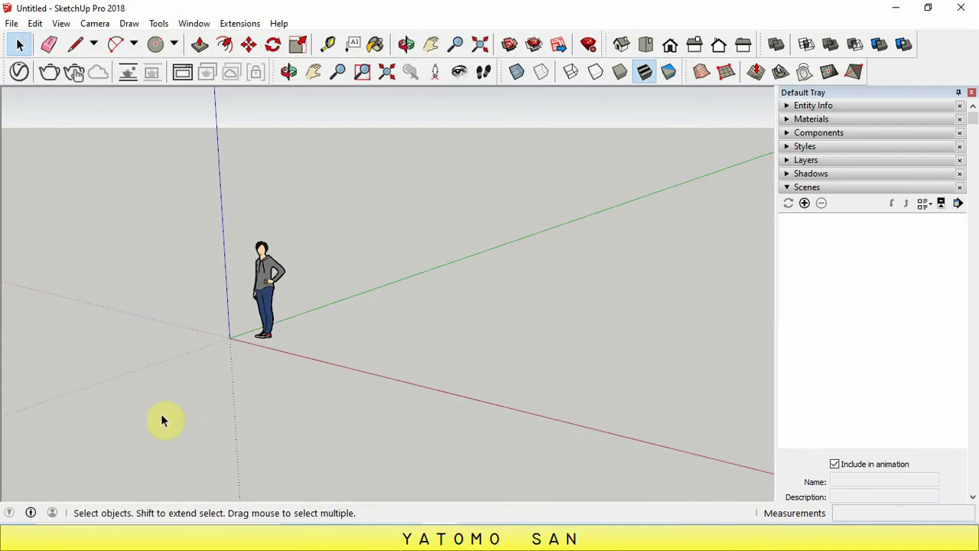
click(31, 508)
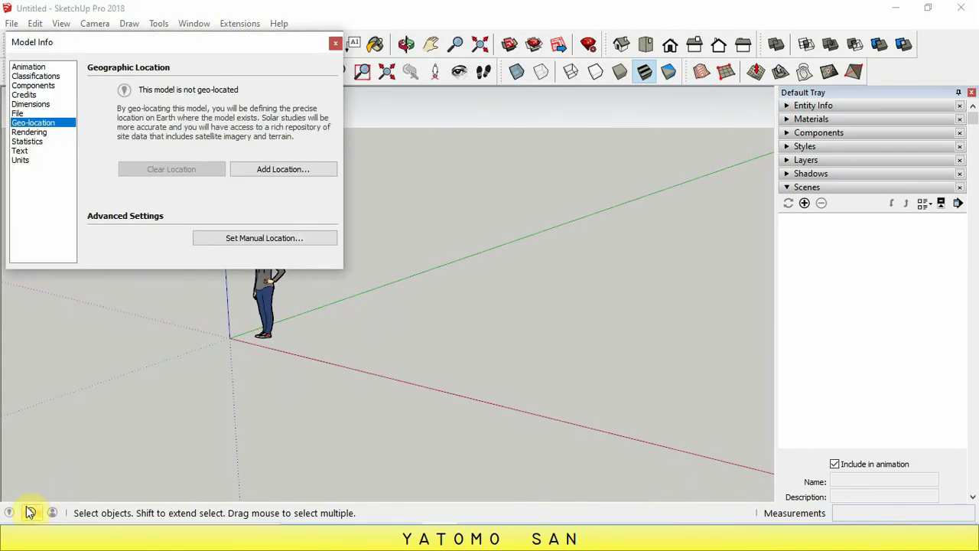
click(21, 160)
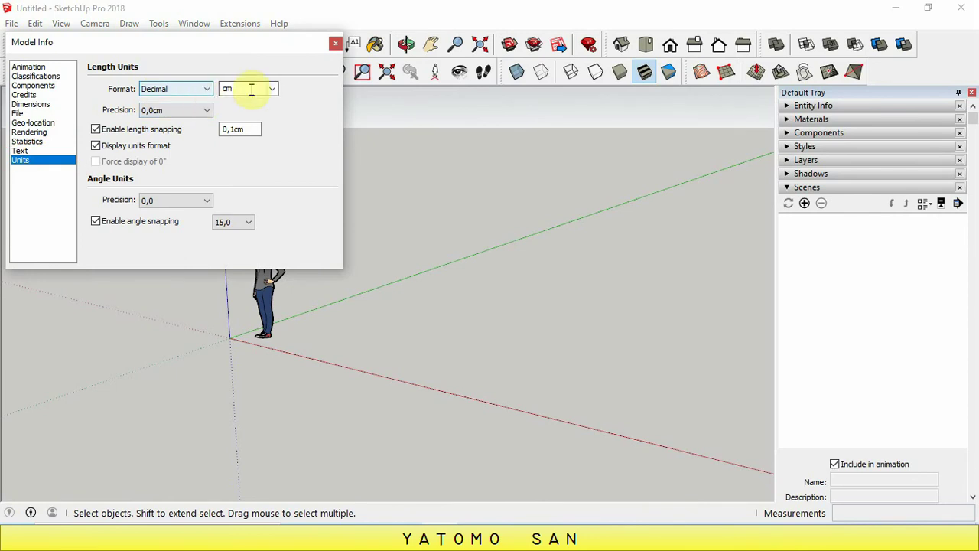
click(335, 43)
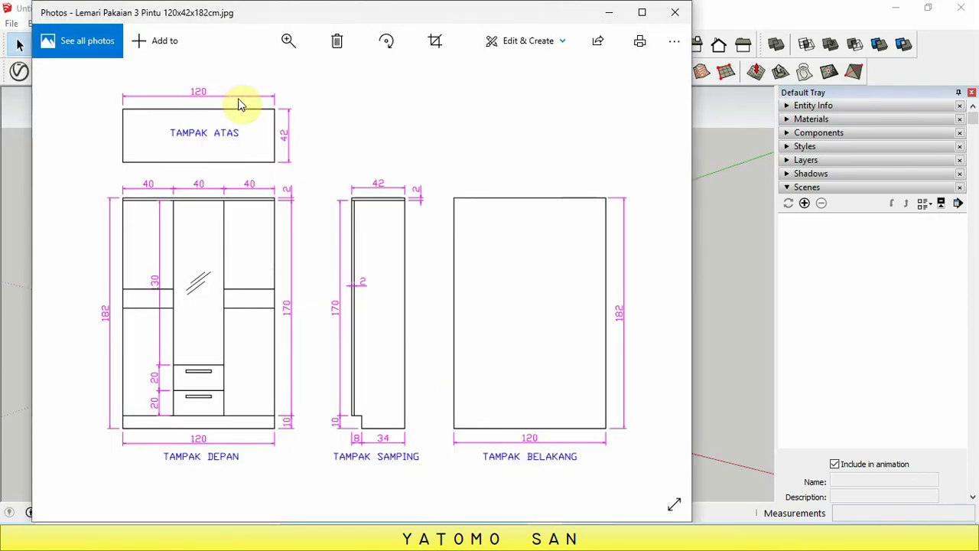
click(745, 306)
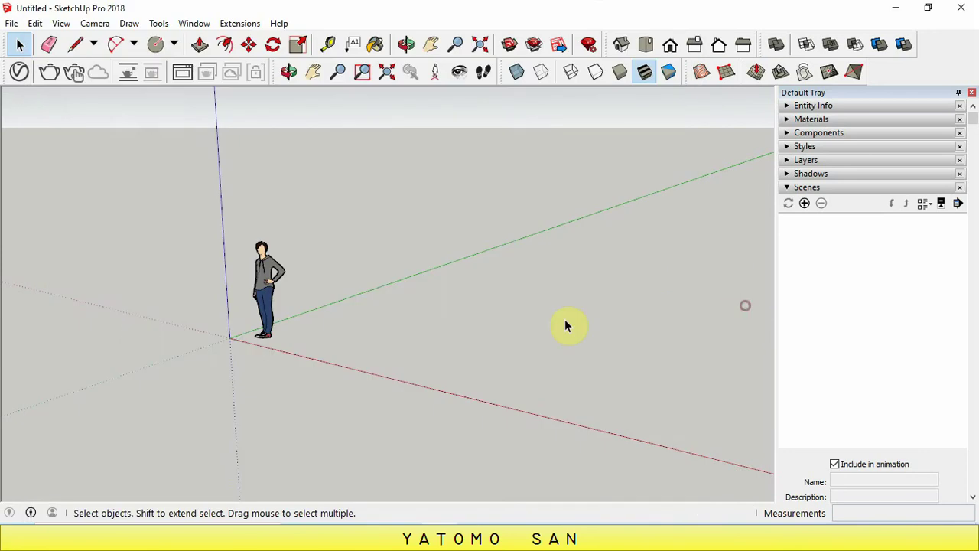
Step: Draw a 120 × 42 cm rectangle near the origin
click(173, 44)
click(176, 66)
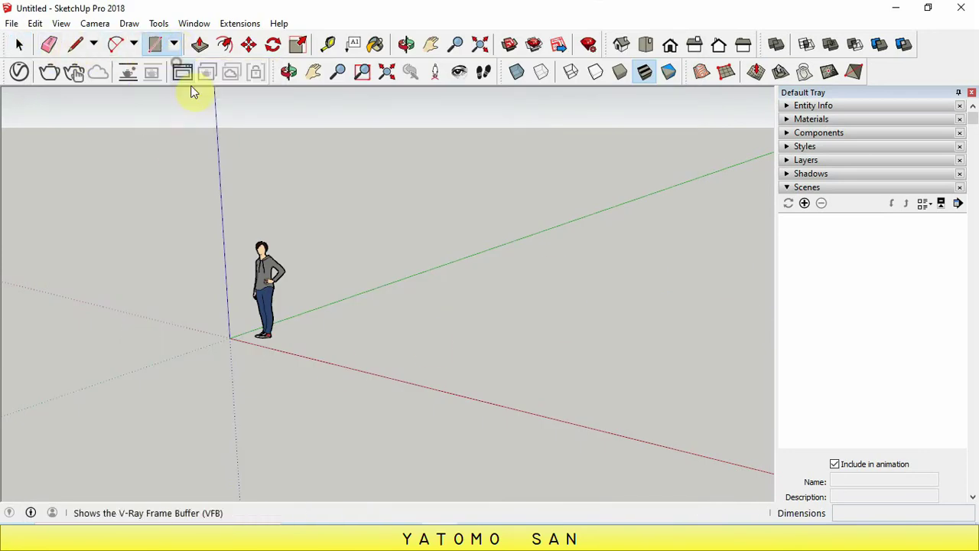
click(334, 336)
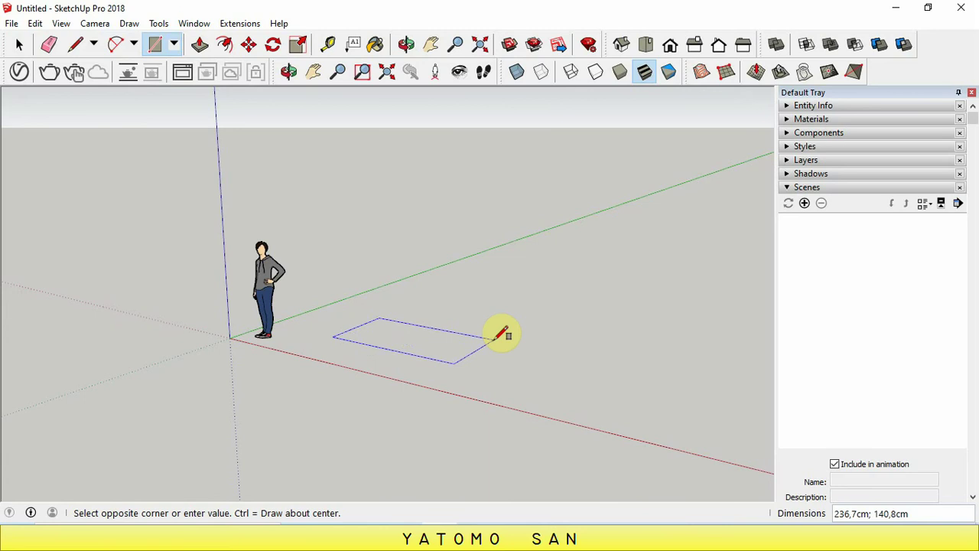
text(120;42)
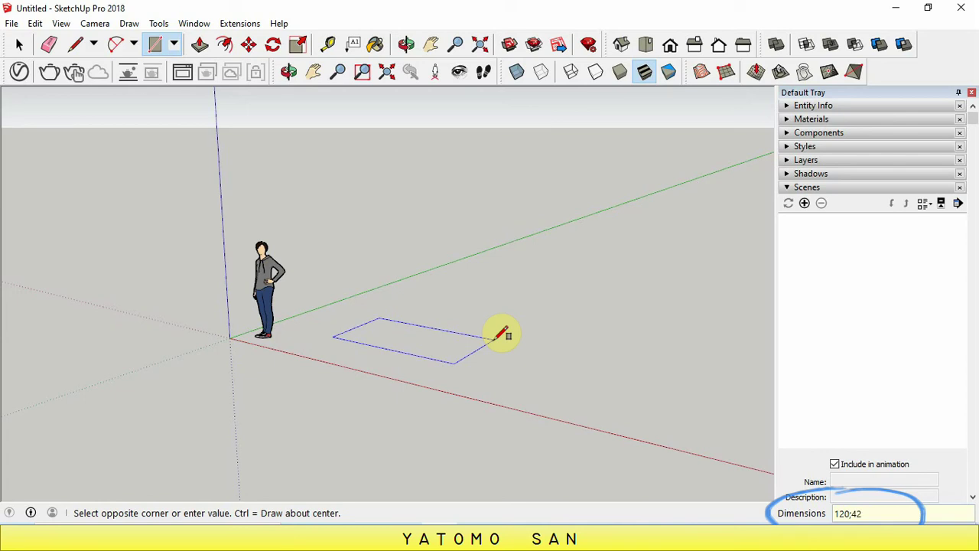
key(Return)
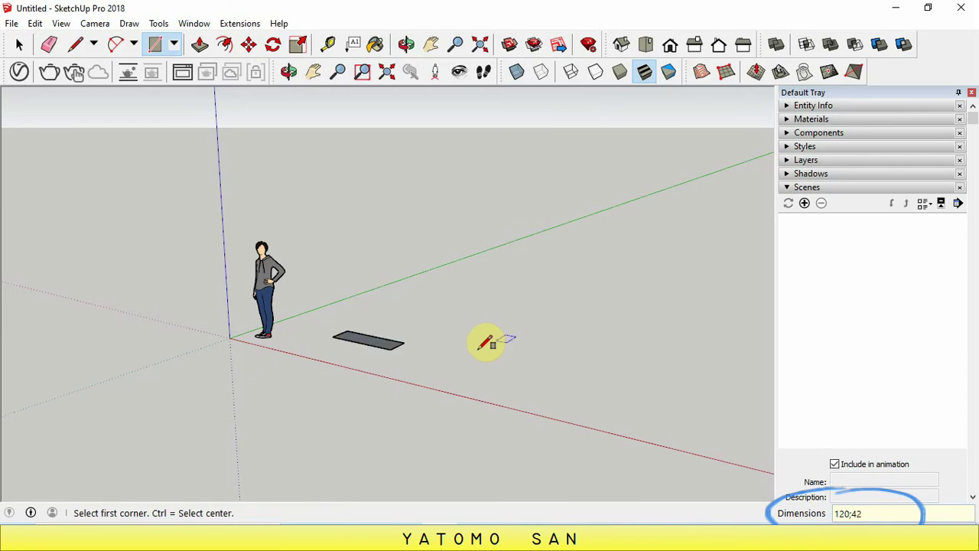
scroll(386, 337, up, 2)
scroll(378, 336, up, 1)
scroll(379, 337, up, 2)
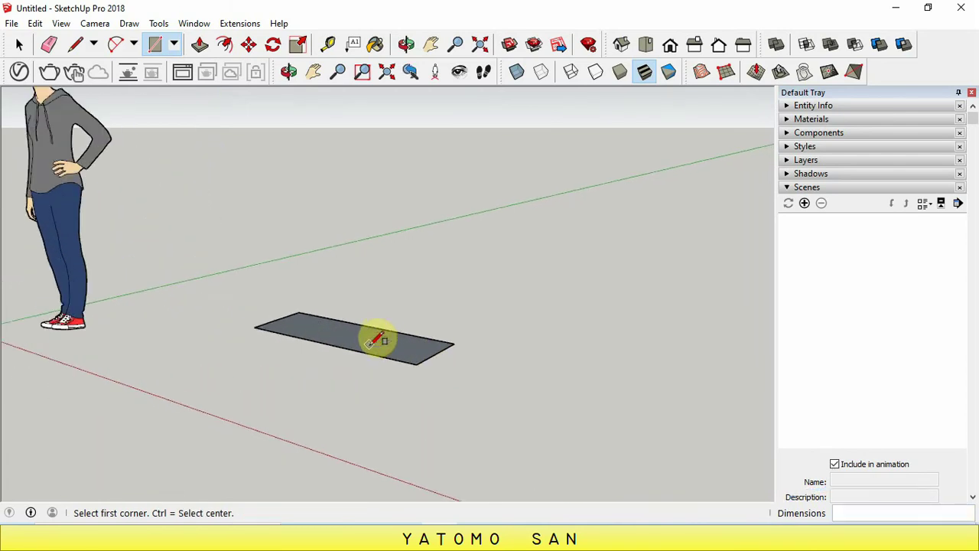
scroll(383, 333, up, 2)
Step: Extrude the rectangle upward into a 2 cm thick slab
click(199, 46)
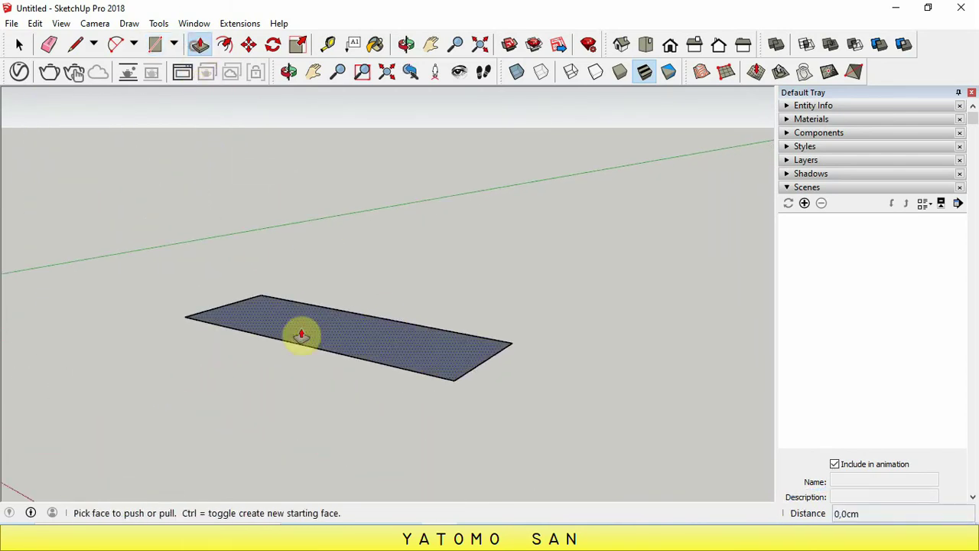
click(526, 517)
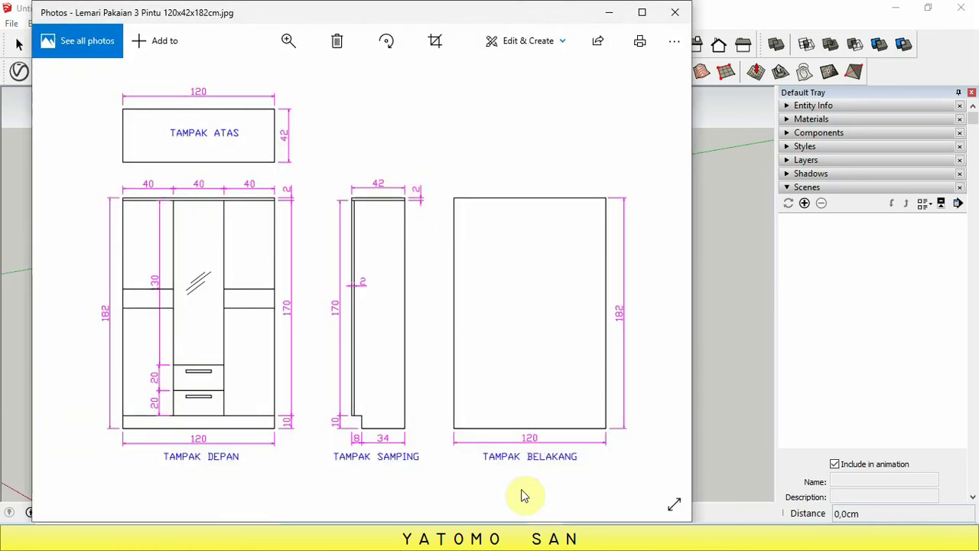
click(526, 514)
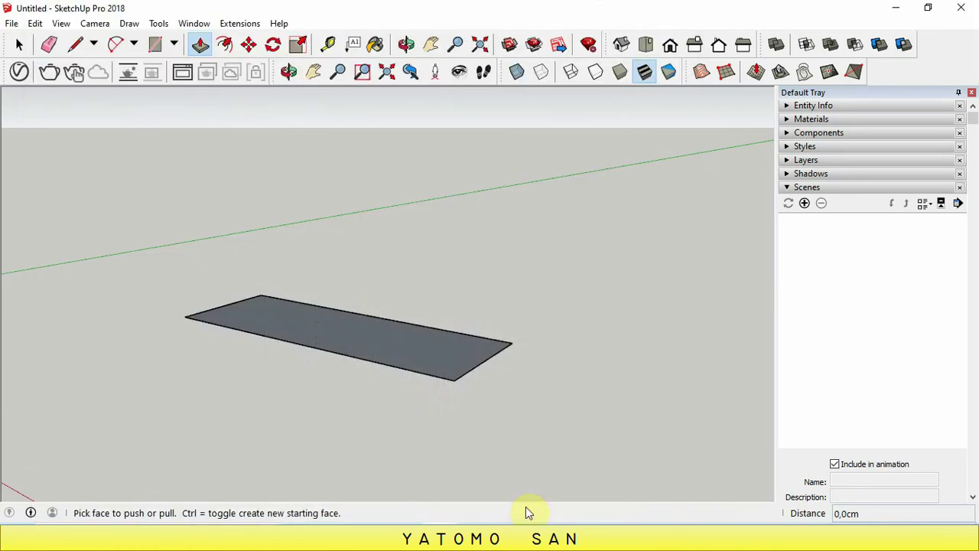
click(394, 348)
text(2)
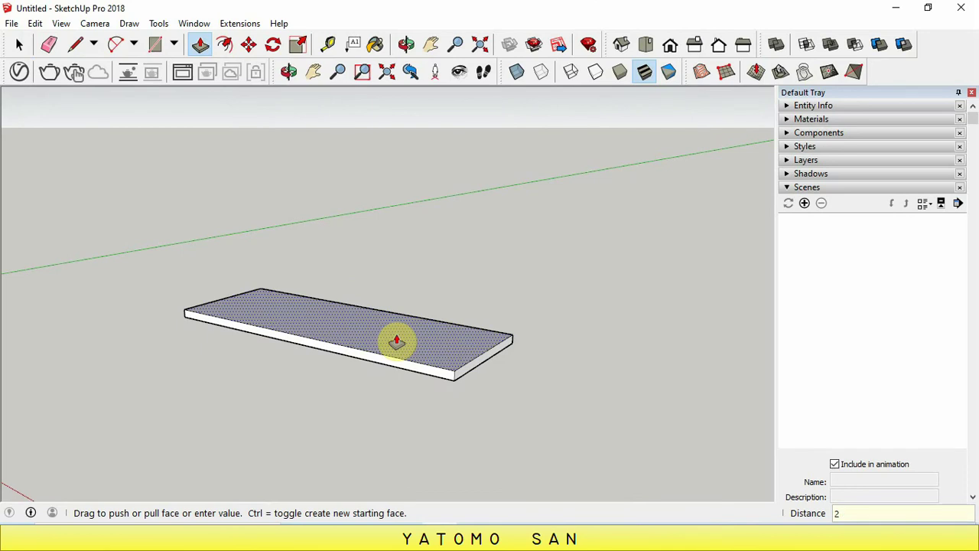
key(Return)
Step: Select the whole slab and make it a group
click(19, 45)
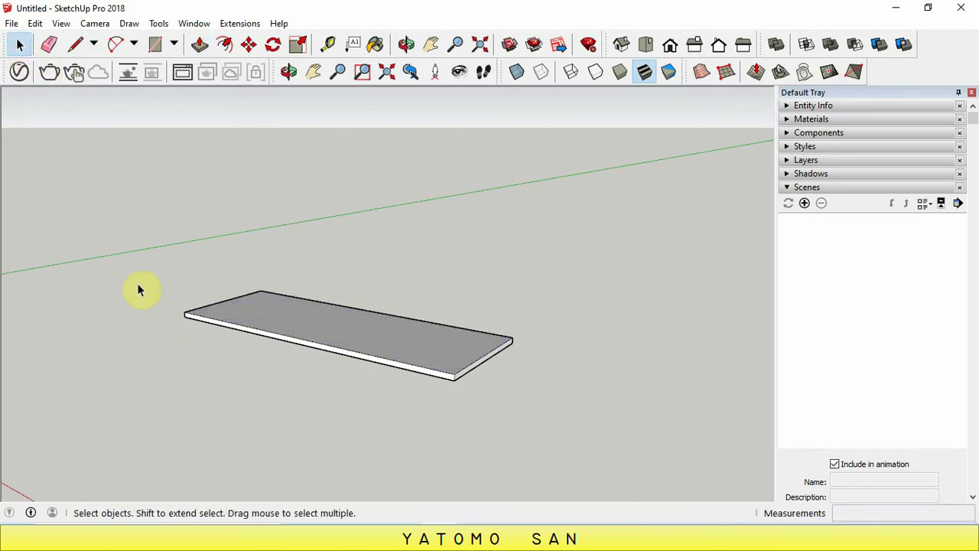
drag(129, 258, 583, 446)
right_click(424, 340)
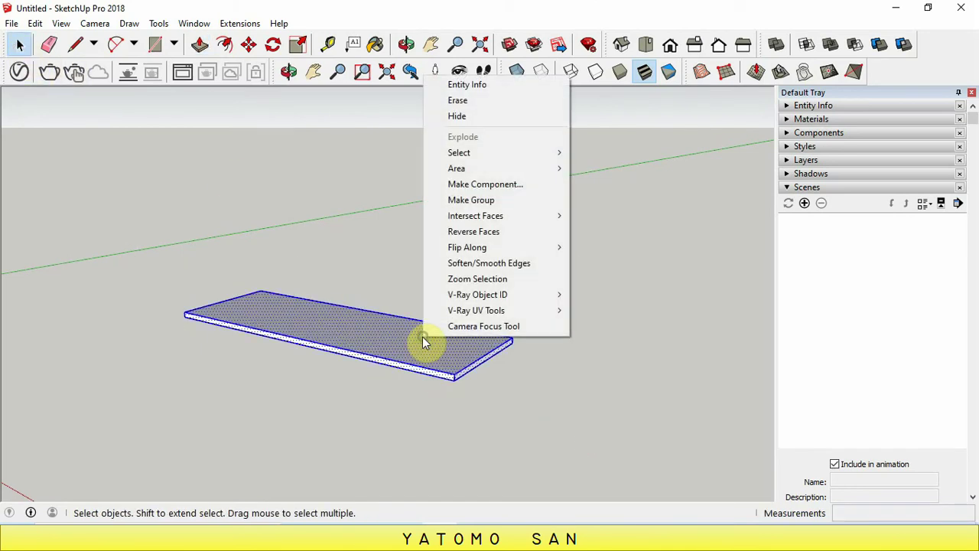
click(468, 199)
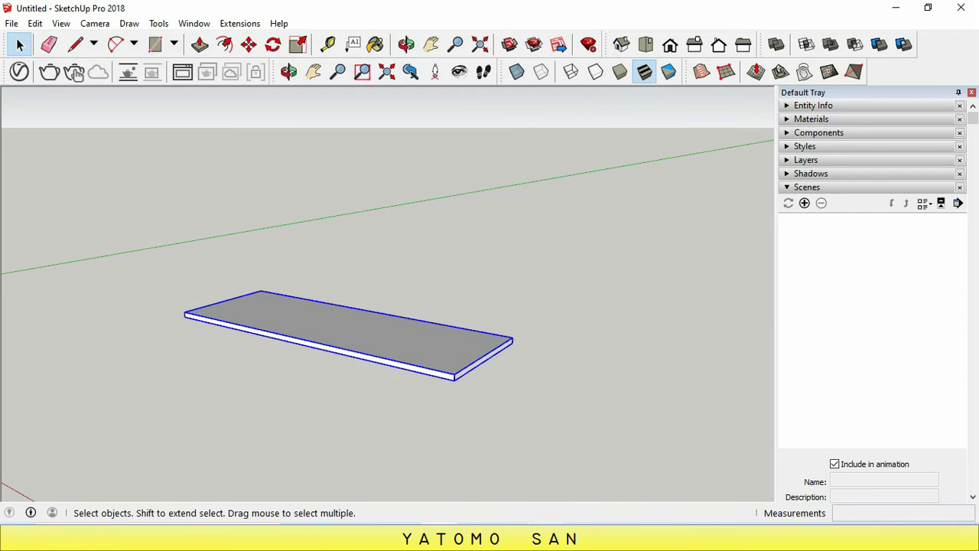
click(508, 471)
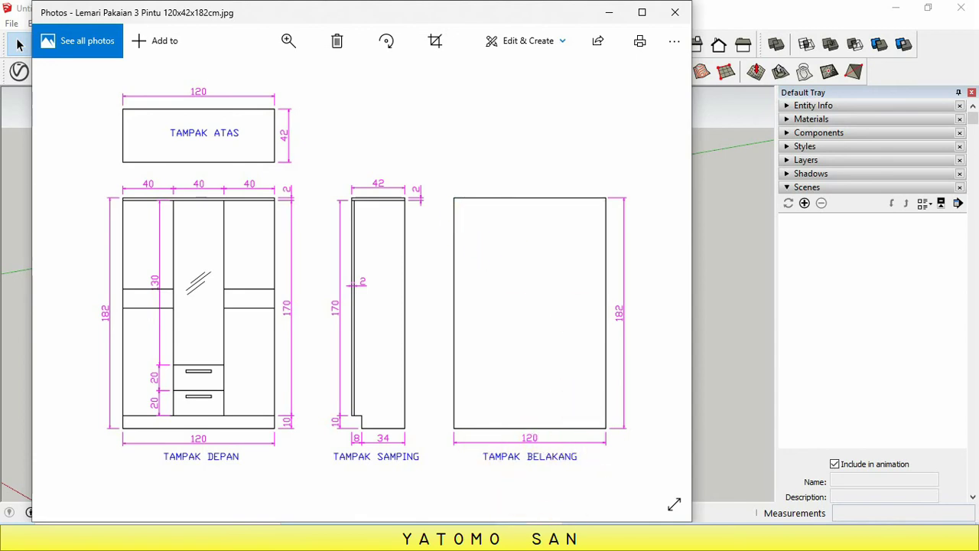
Step: Draw a long, narrow base rectangle for the side panel
click(436, 452)
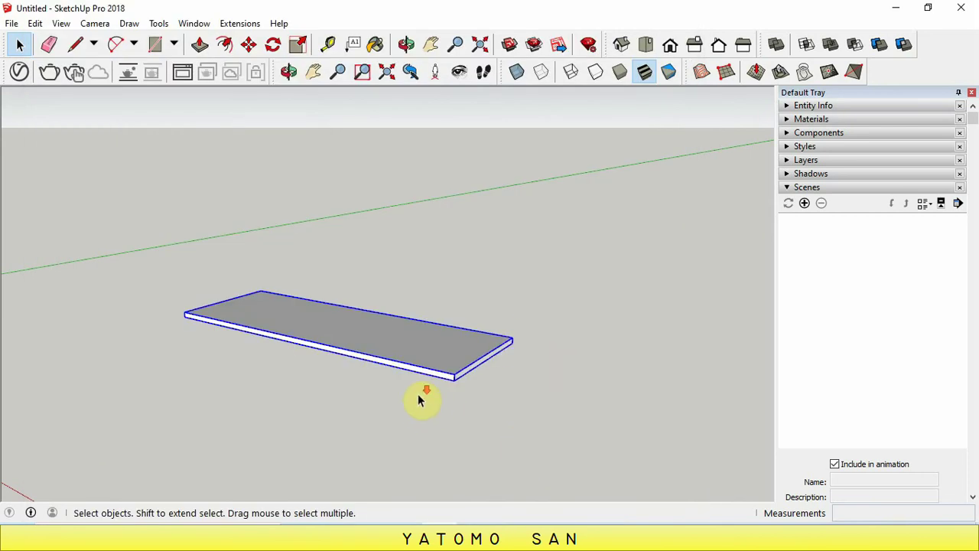
scroll(382, 374, down, 3)
scroll(354, 354, down, 1)
click(153, 43)
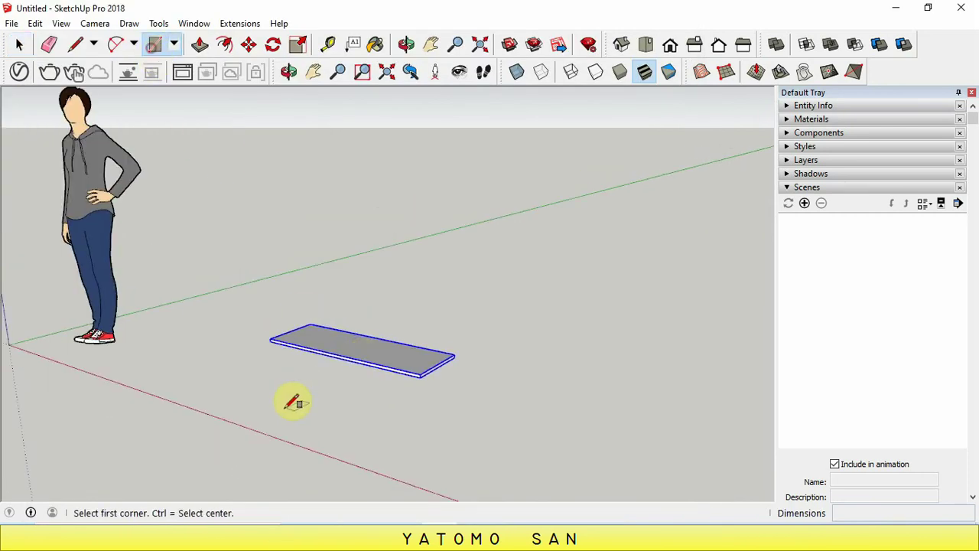
click(218, 389)
text(120;1)
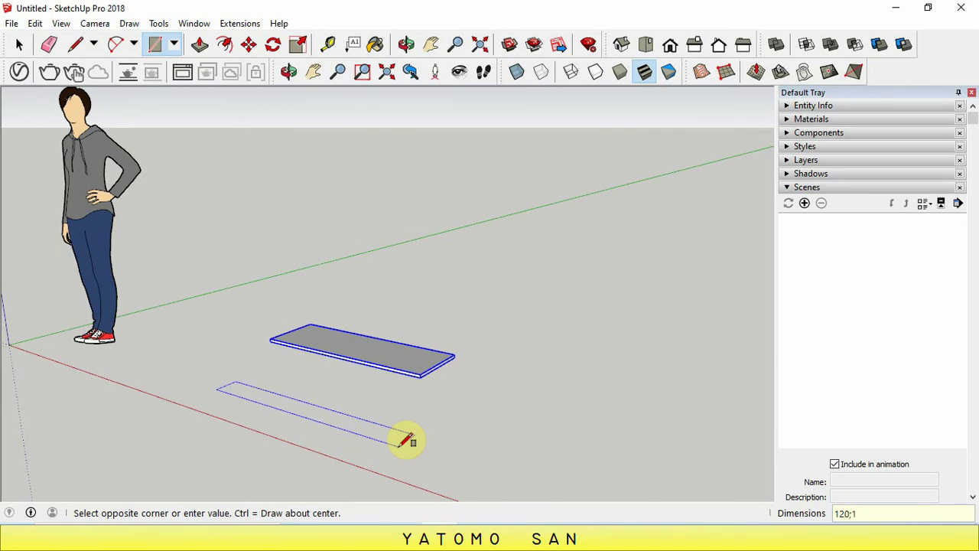
click(405, 439)
scroll(339, 408, up, 2)
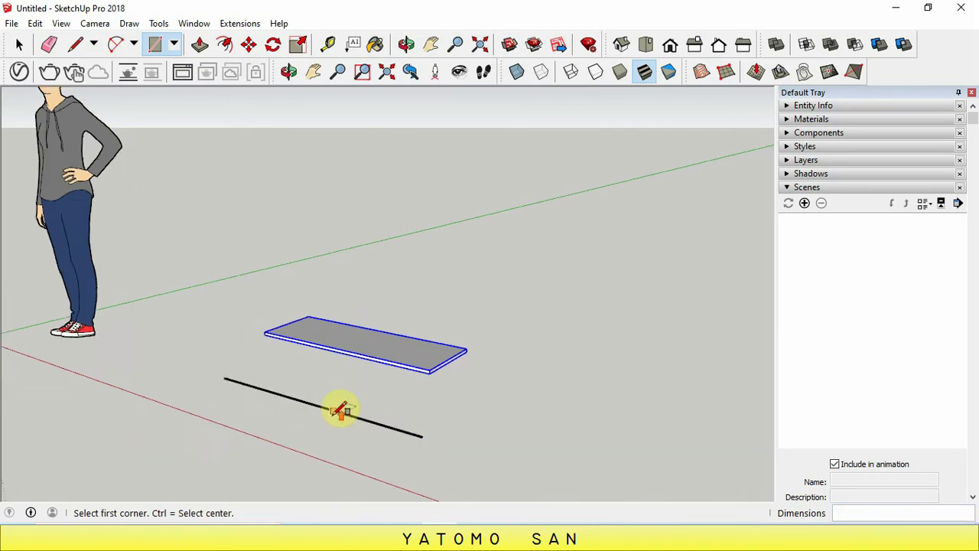
scroll(349, 400, up, 2)
scroll(351, 398, up, 2)
Step: Raise the narrow rectangle into a 182 cm tall upright side panel
click(200, 43)
click(380, 434)
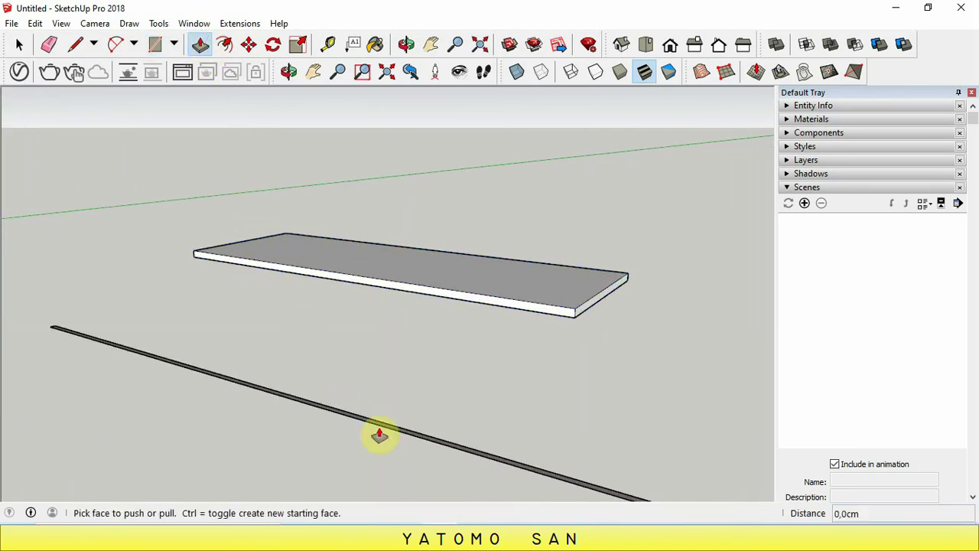
key(alt+Tab)
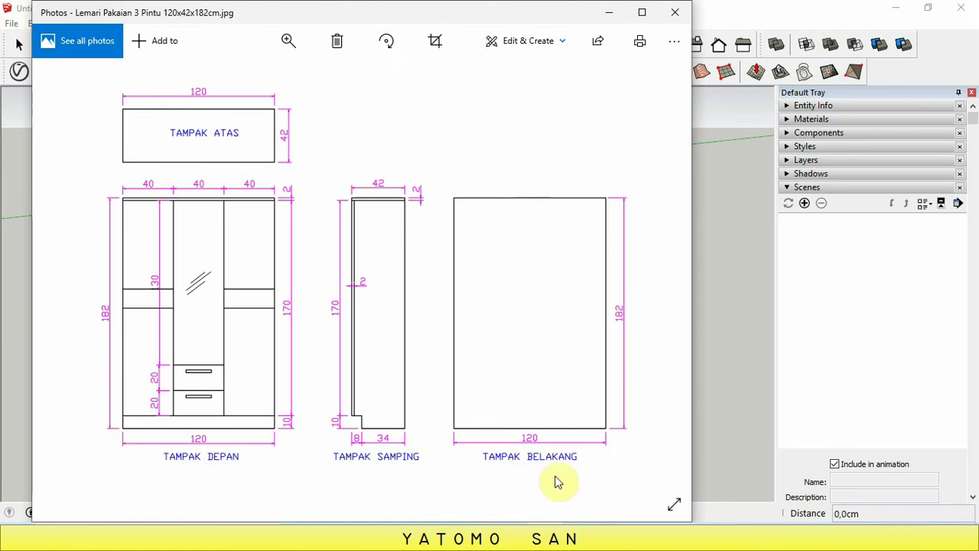
click(412, 452)
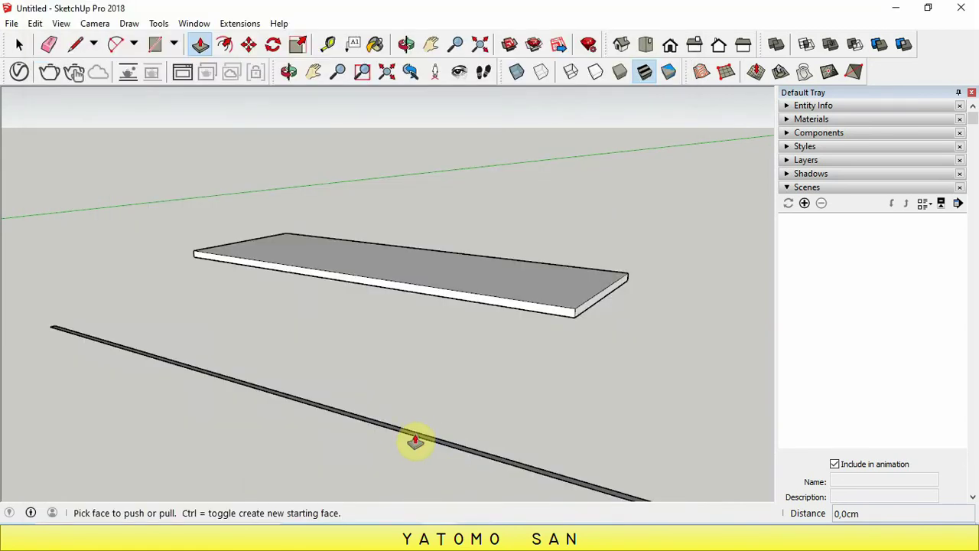
drag(415, 441, 415, 374)
text(182)
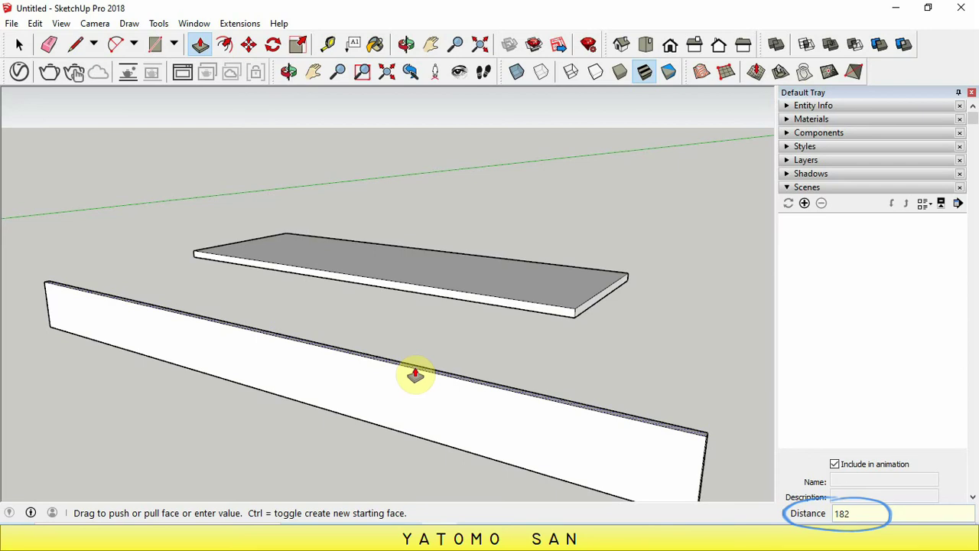
key(Return)
scroll(426, 382, down, 5)
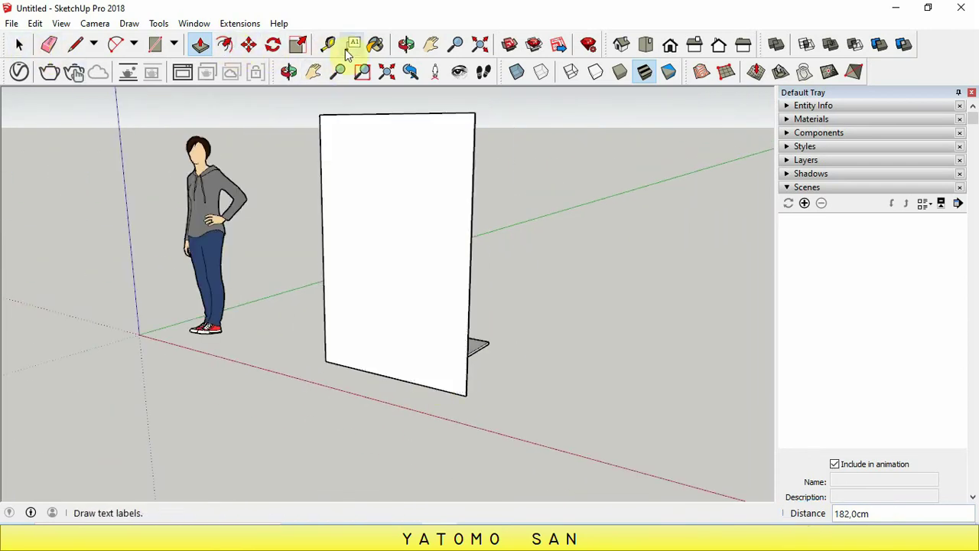
click(406, 44)
drag(409, 264, 337, 150)
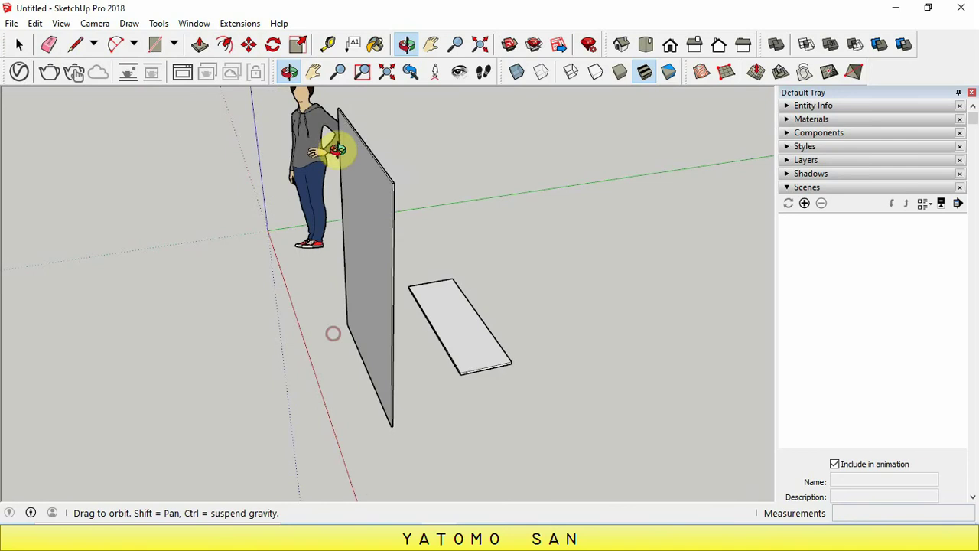
right_click(337, 104)
key(p)
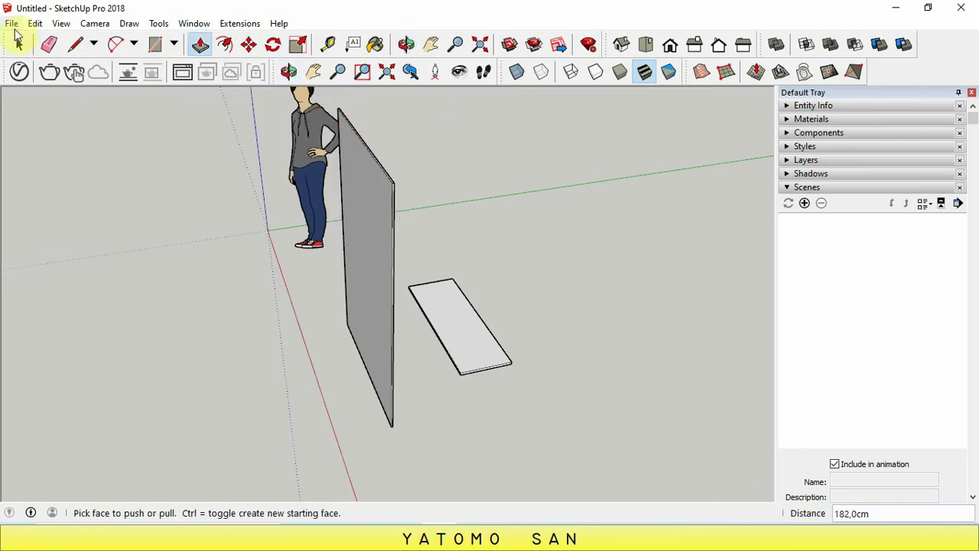
Step: Group the upright panel, leaving the flat board selected beside it
click(19, 44)
mouse_move(327, 98)
mouse_down()
mouse_move(386, 243)
mouse_move(413, 444)
mouse_up()
right_click(372, 311)
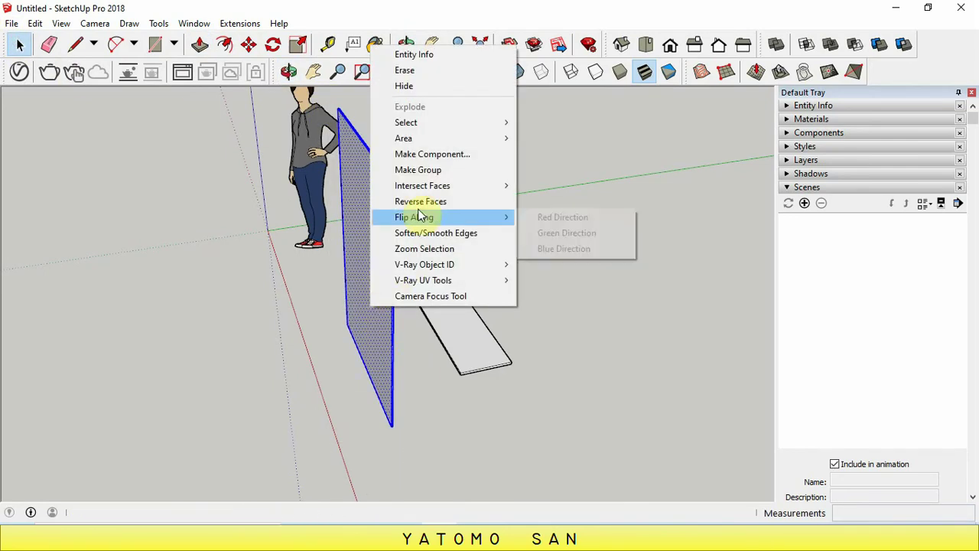
click(420, 170)
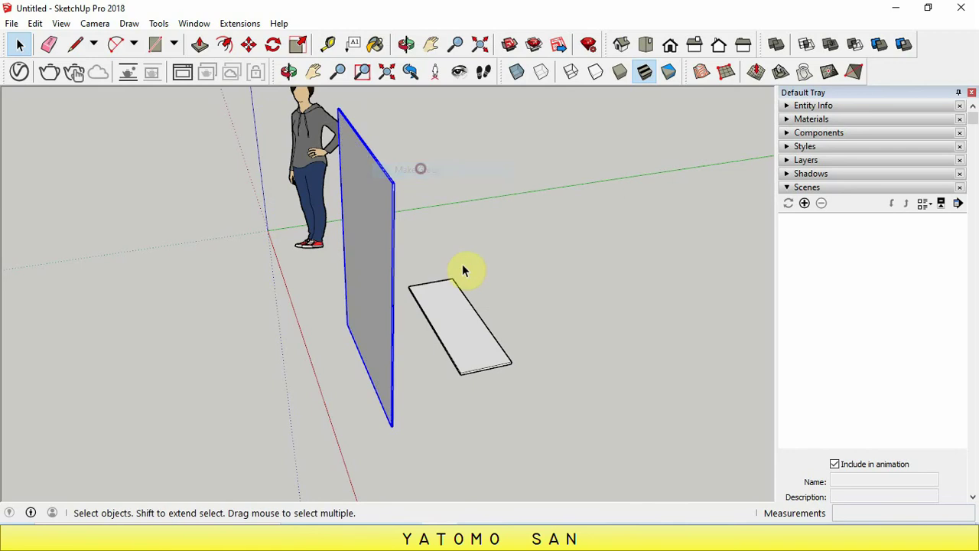
click(440, 330)
click(386, 340)
click(438, 317)
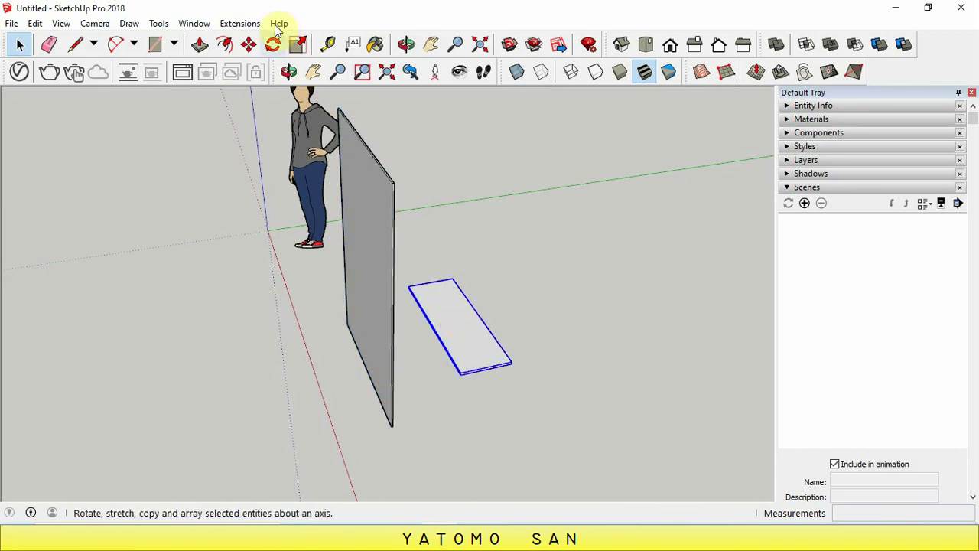
Step: Move the flat board by its corner onto the top of the side panel
click(249, 43)
scroll(450, 279, up, 3)
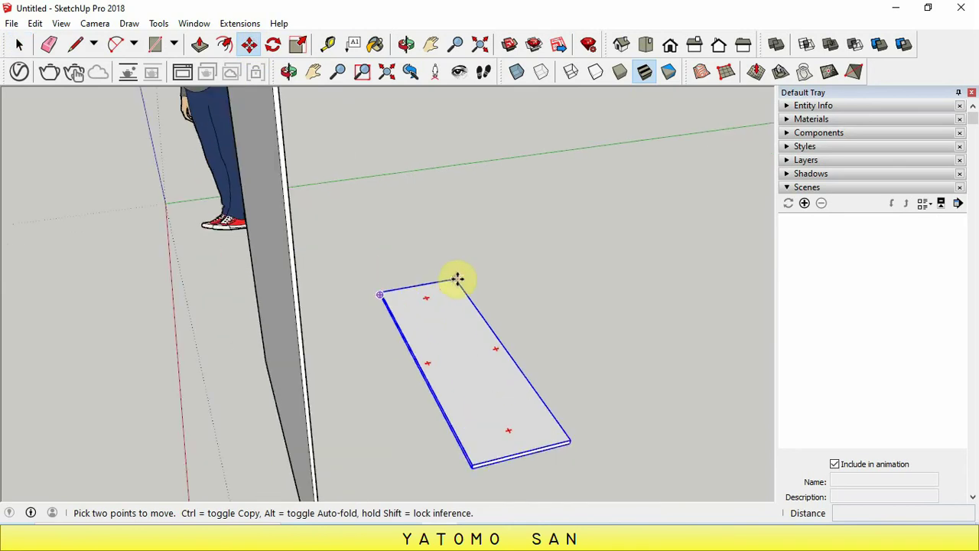
click(455, 278)
scroll(504, 315, down, 5)
scroll(419, 184, up, 3)
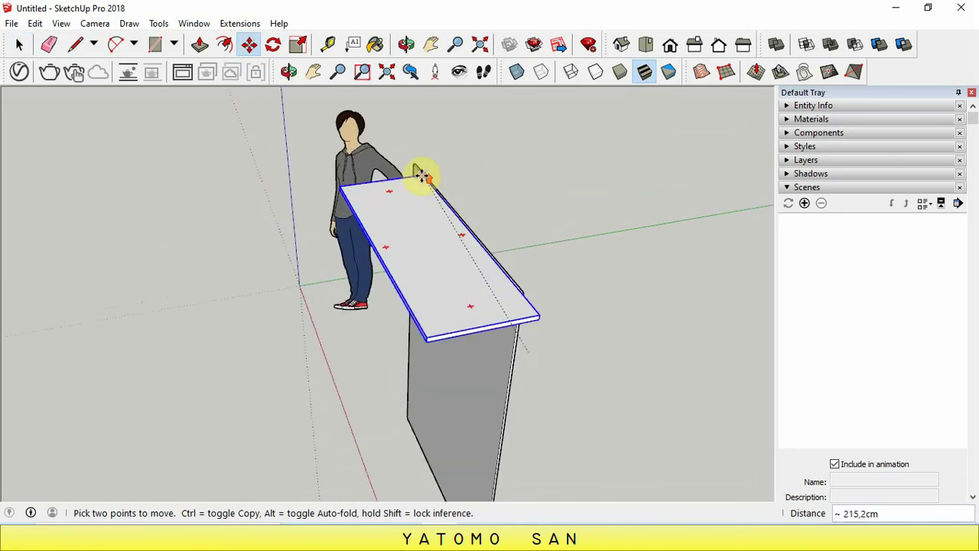
scroll(419, 170, up, 3)
scroll(516, 320, down, 3)
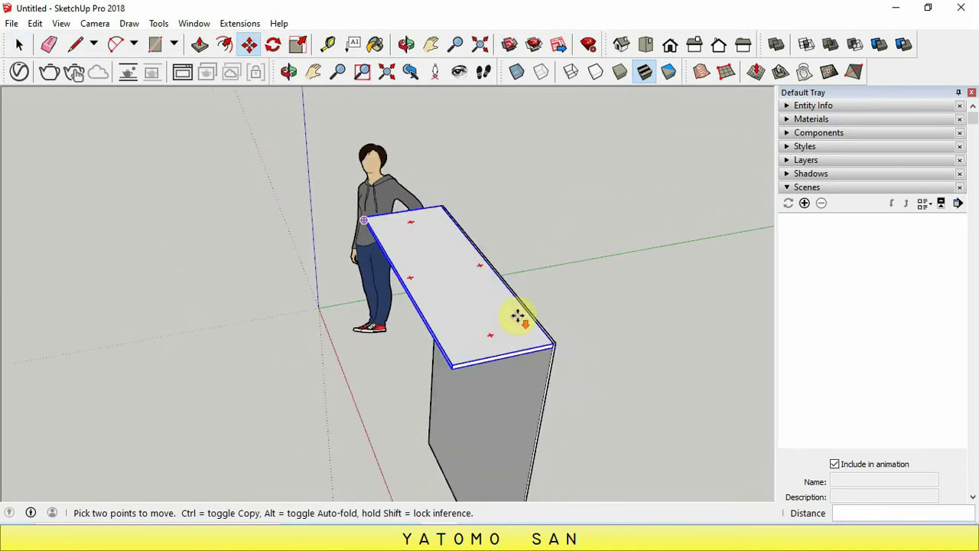
click(518, 316)
click(539, 535)
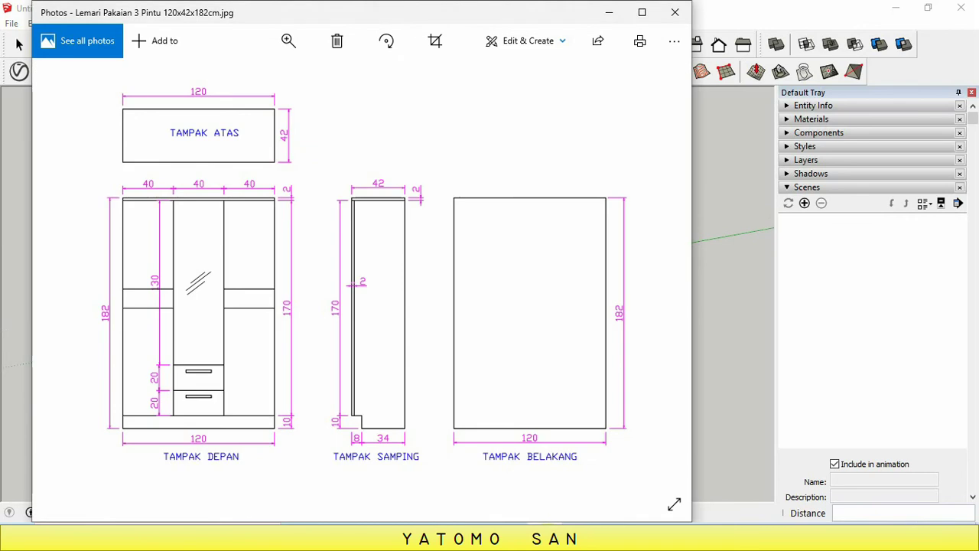
click(539, 535)
Step: Realign the board so its corner matches the panel's top corner exactly
scroll(458, 226, up, 2)
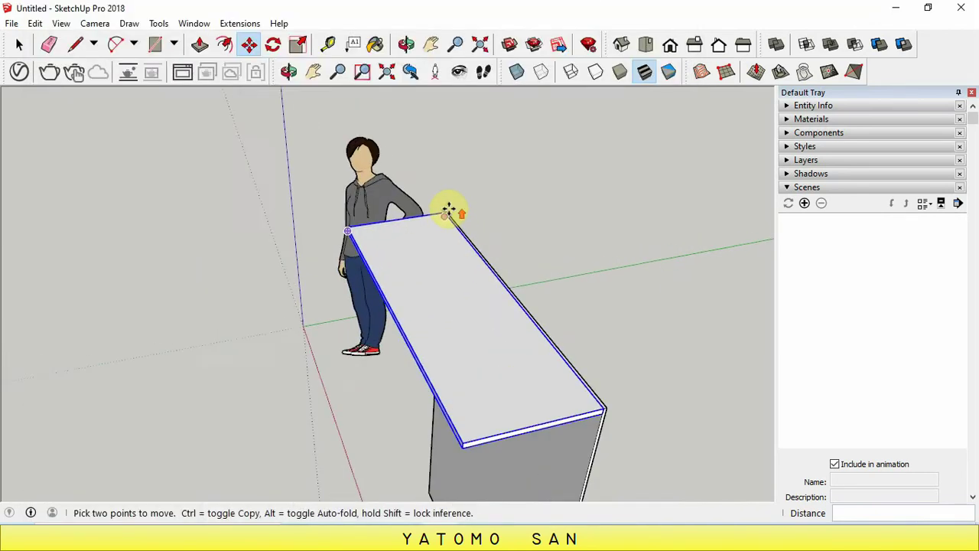
scroll(448, 213, up, 2)
scroll(441, 218, up, 2)
click(438, 220)
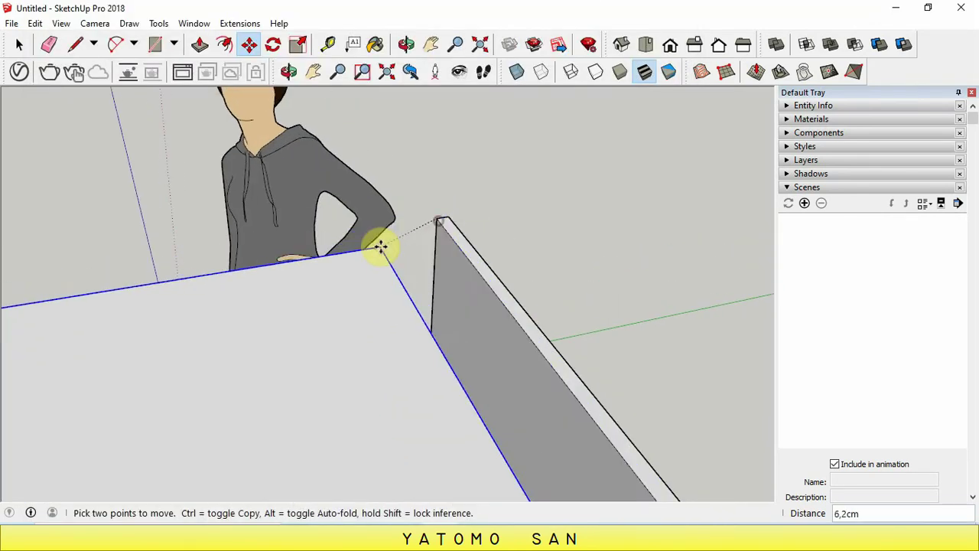
click(446, 218)
scroll(470, 268, down, 3)
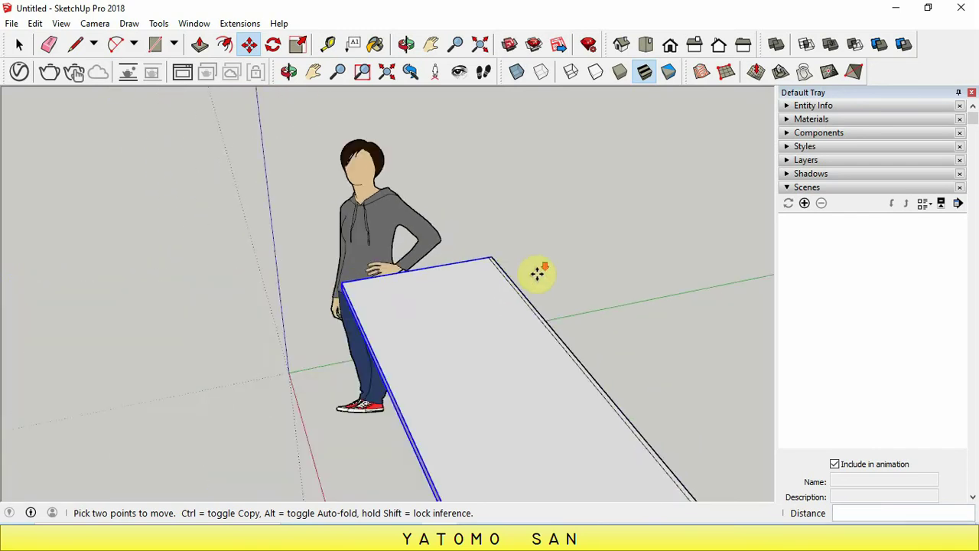
scroll(535, 283, down, 2)
scroll(540, 287, down, 3)
scroll(540, 325, down, 1)
scroll(586, 491, up, 2)
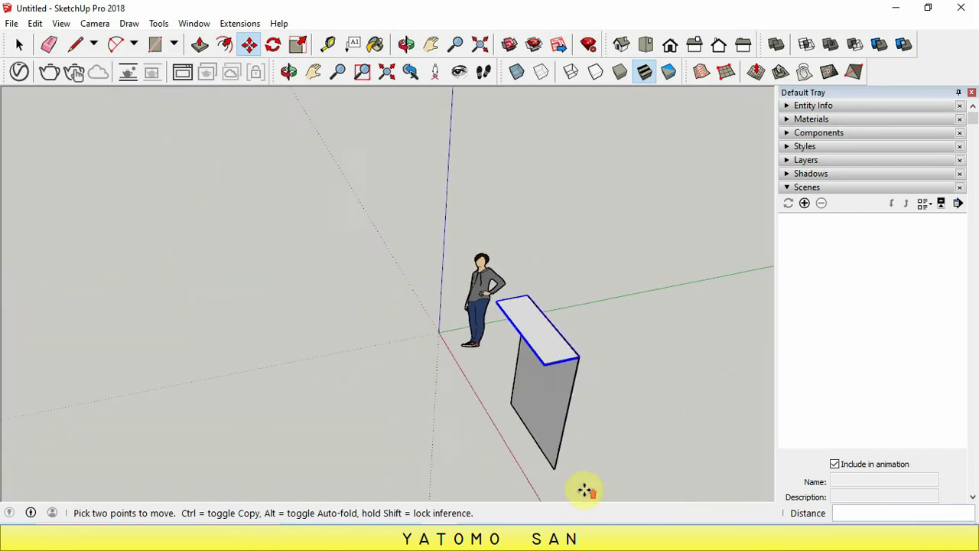
scroll(577, 404, up, 2)
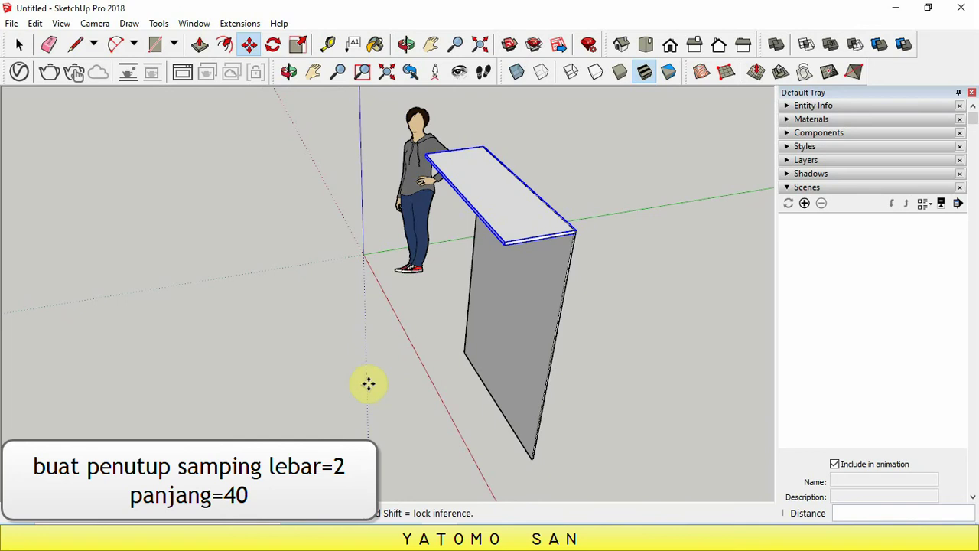
Step: Draw a 2 × 40 cm rectangle on the ground along the red axis
click(156, 44)
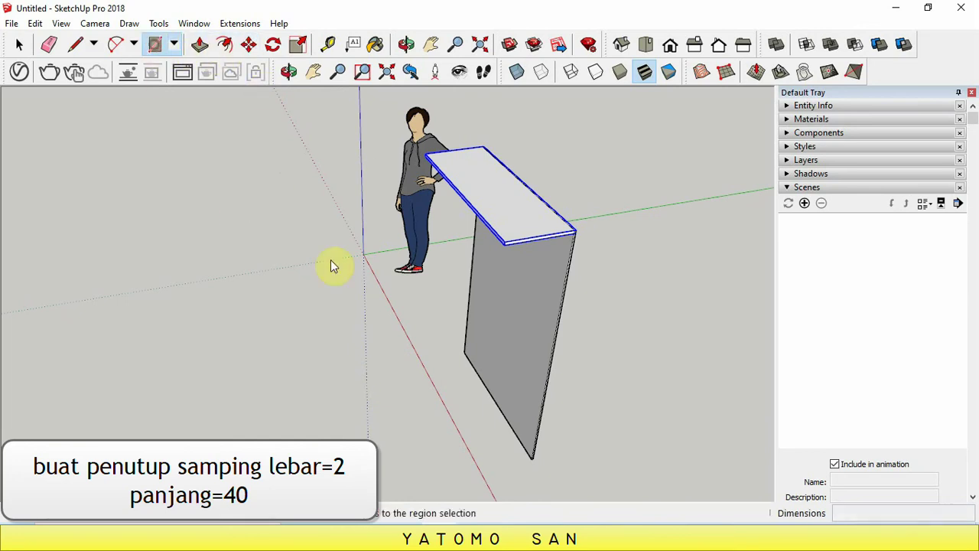
scroll(390, 325, down, 1)
scroll(459, 429, down, 1)
scroll(454, 437, up, 2)
scroll(458, 423, up, 2)
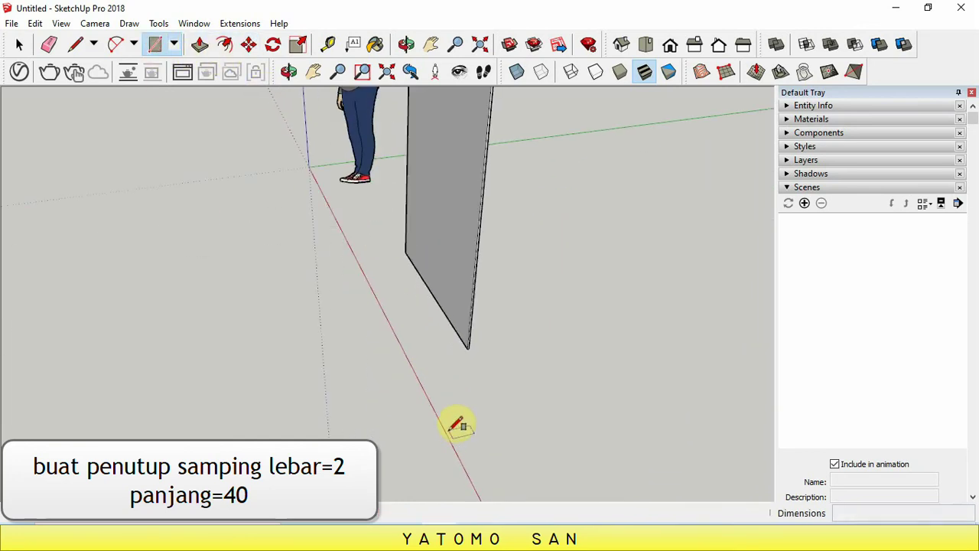
click(448, 430)
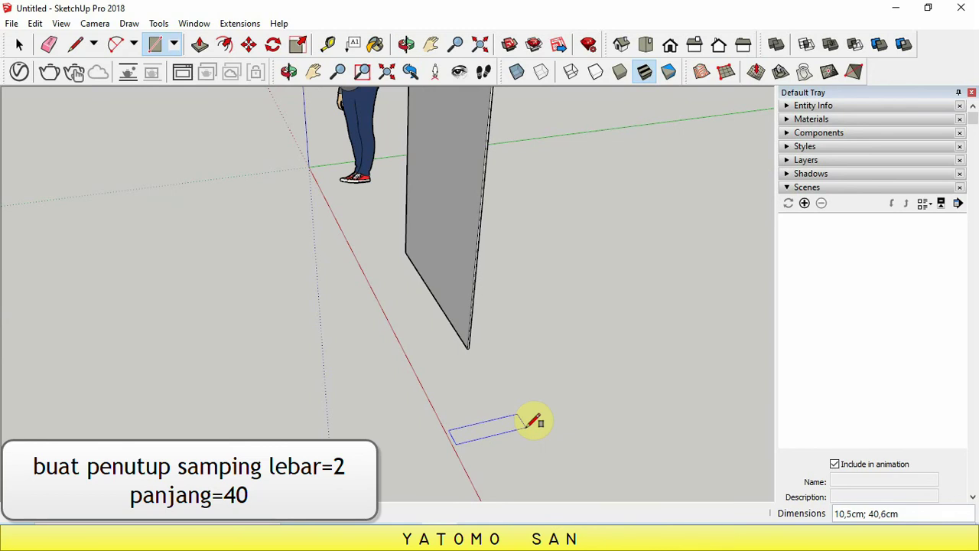
text(2;40)
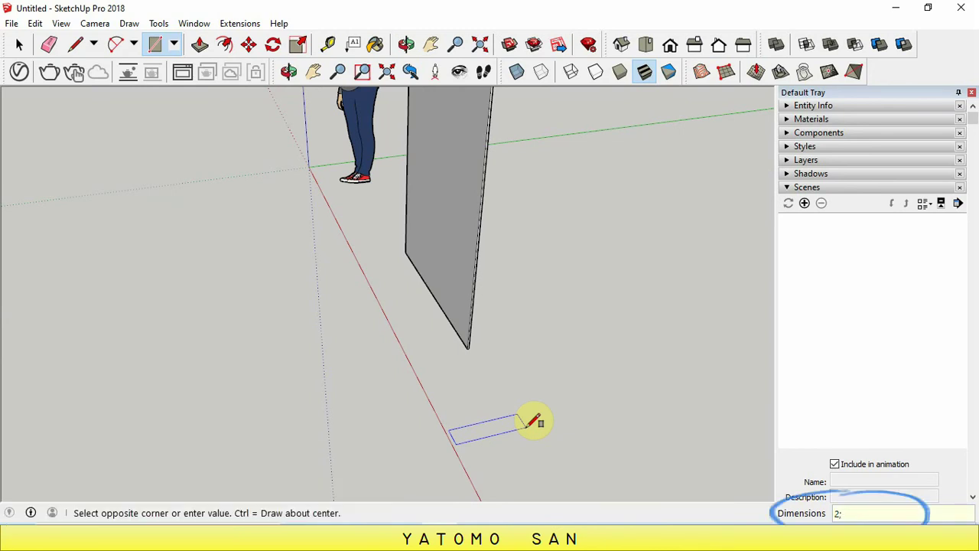
key(Return)
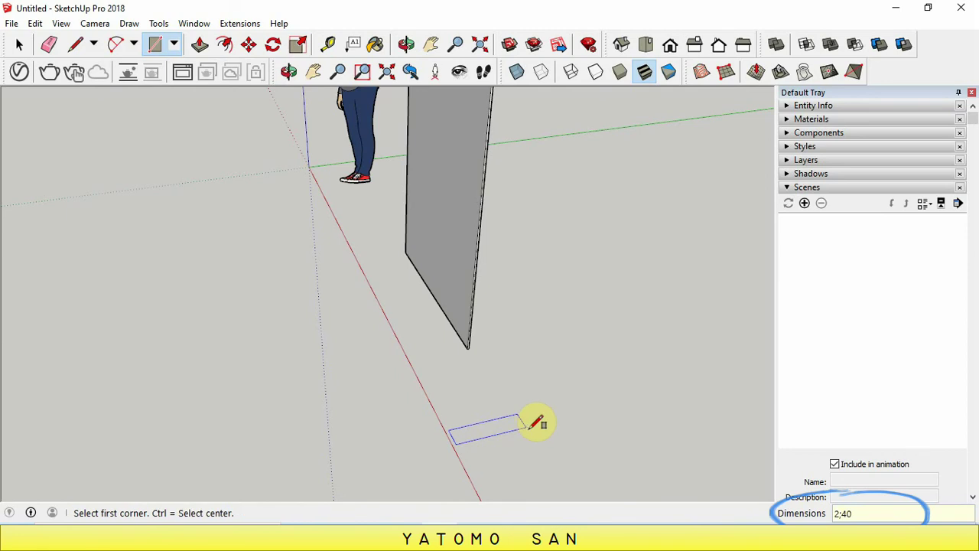
scroll(528, 421, up, 2)
scroll(498, 419, up, 2)
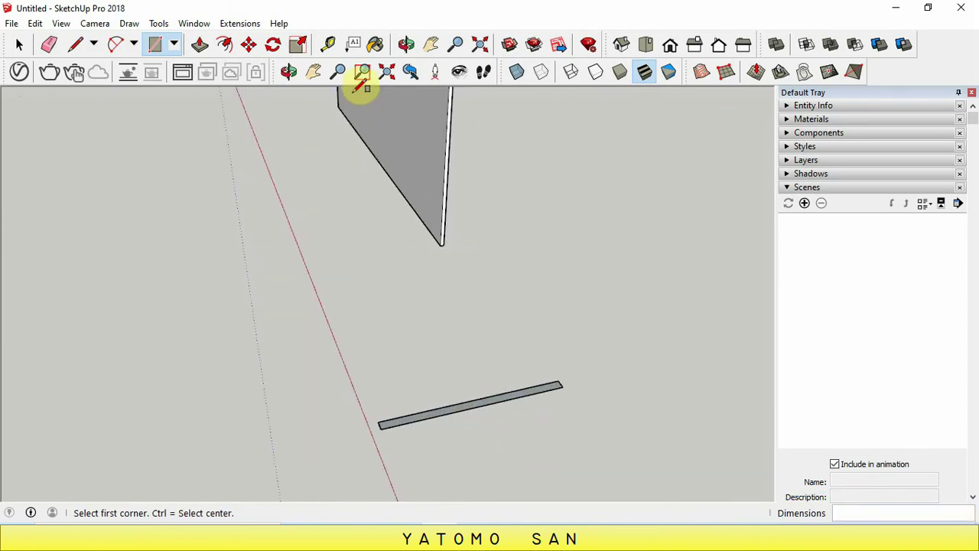
Step: Window-select the thin rectangle and make it a group
click(198, 44)
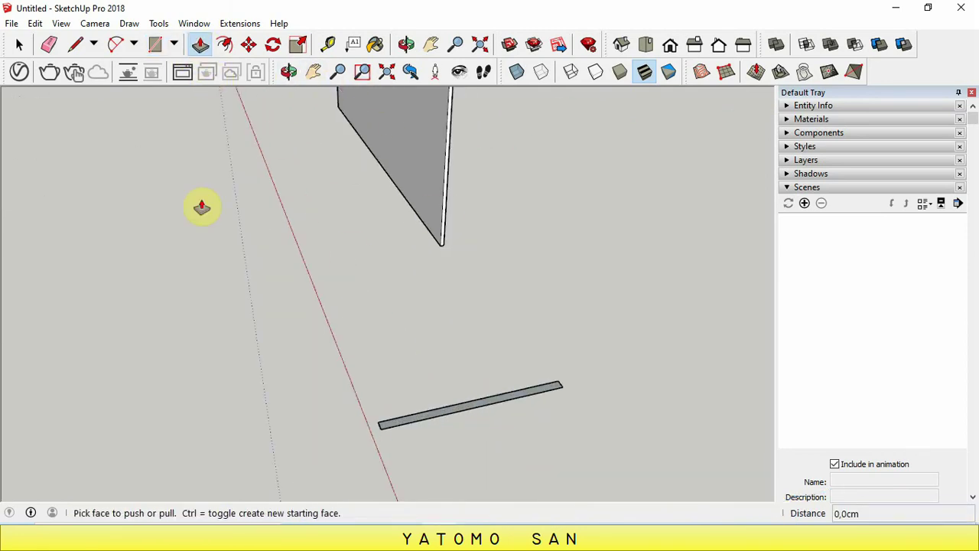
click(20, 45)
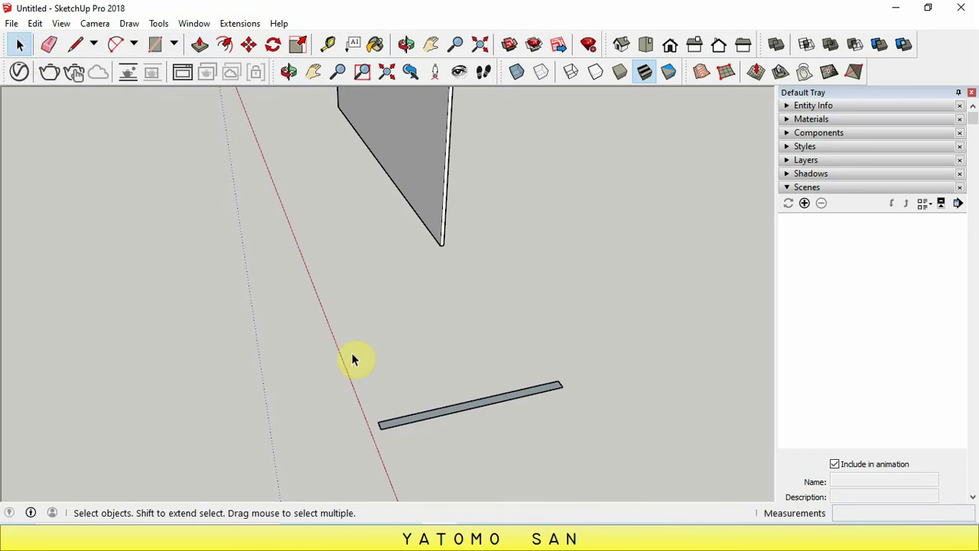
drag(317, 332, 592, 470)
right_click(511, 405)
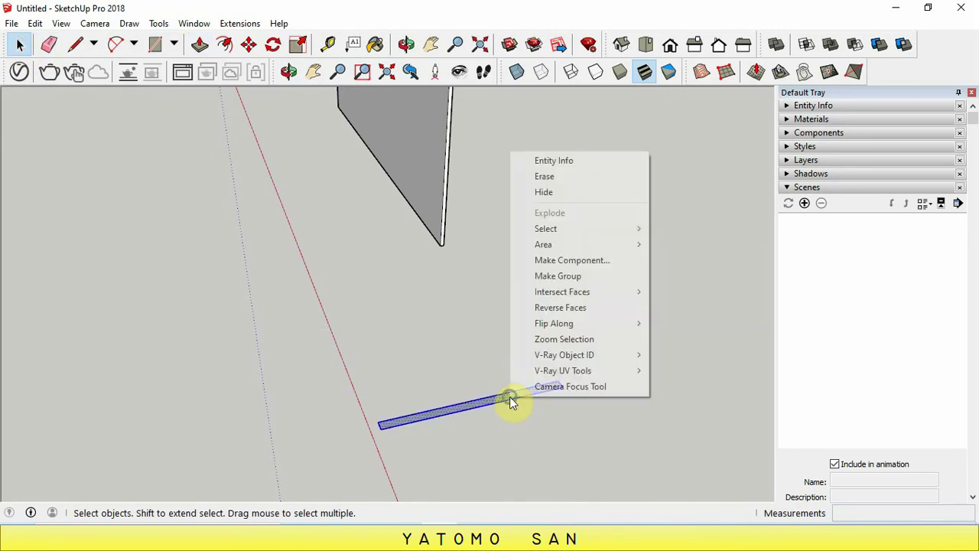
click(570, 339)
scroll(506, 420, up, 2)
scroll(506, 421, up, 1)
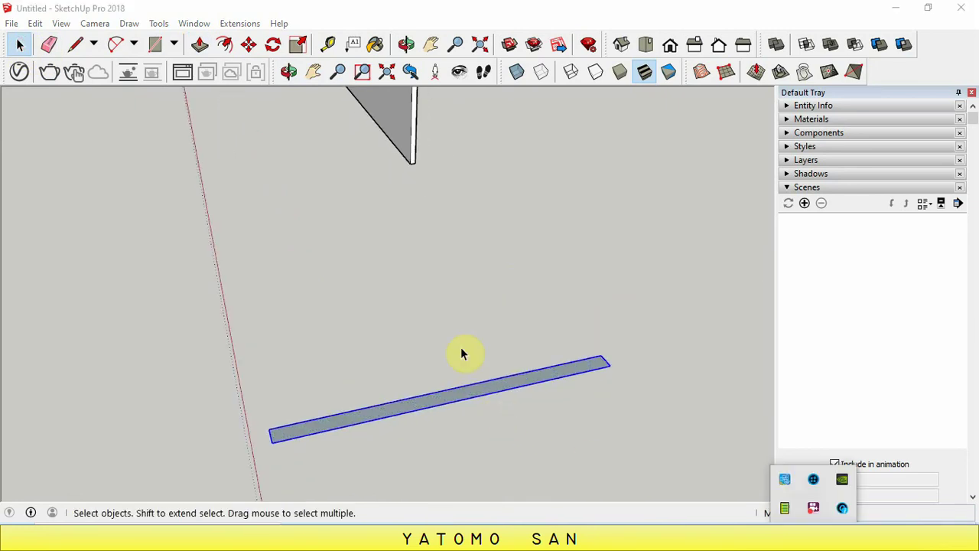
right_click(406, 412)
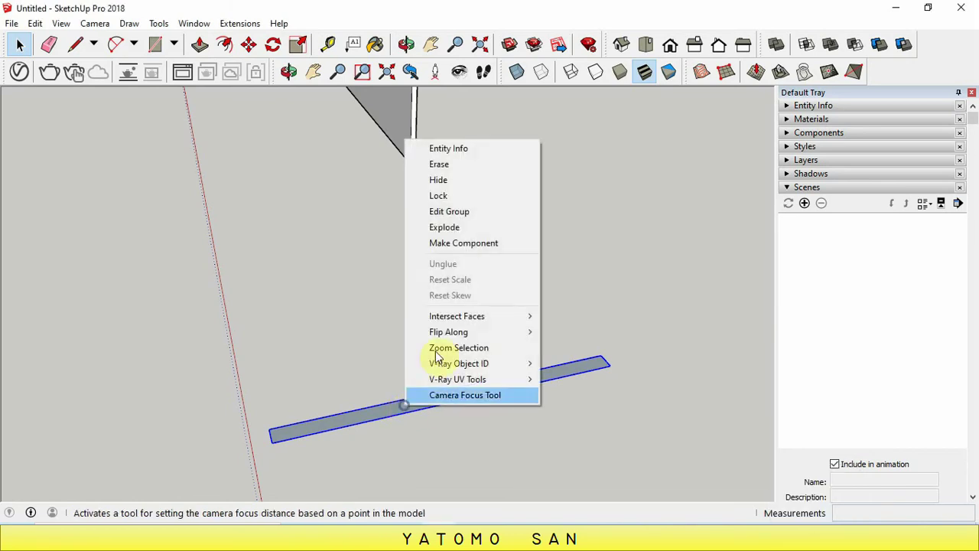
Step: Inside the group, extrude the narrow piece up 180 cm, then close the group
click(450, 212)
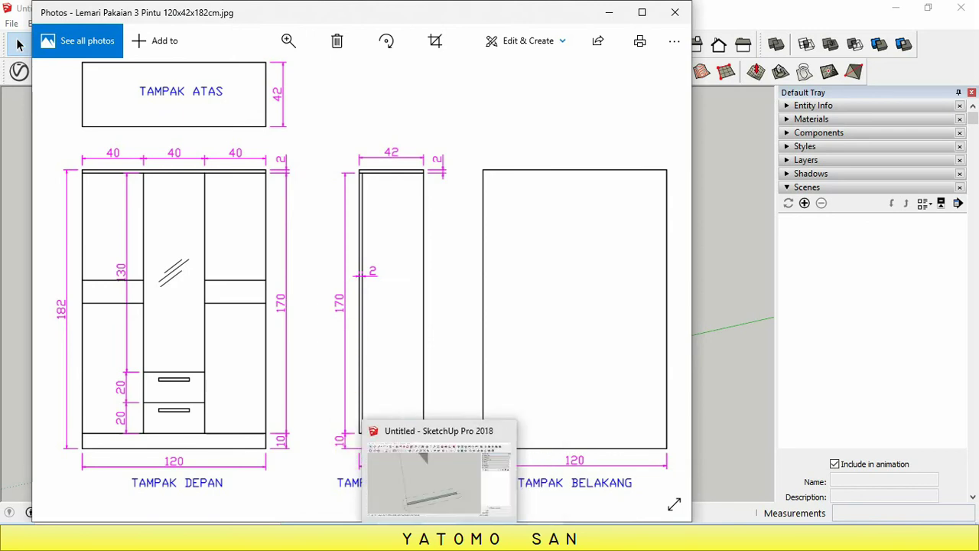
click(438, 470)
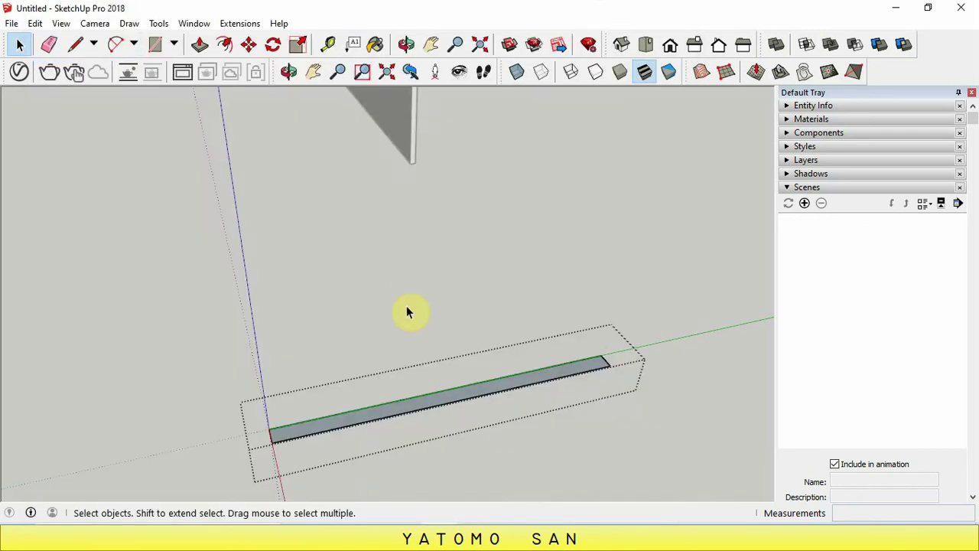
click(198, 44)
drag(373, 412, 384, 340)
text(180)
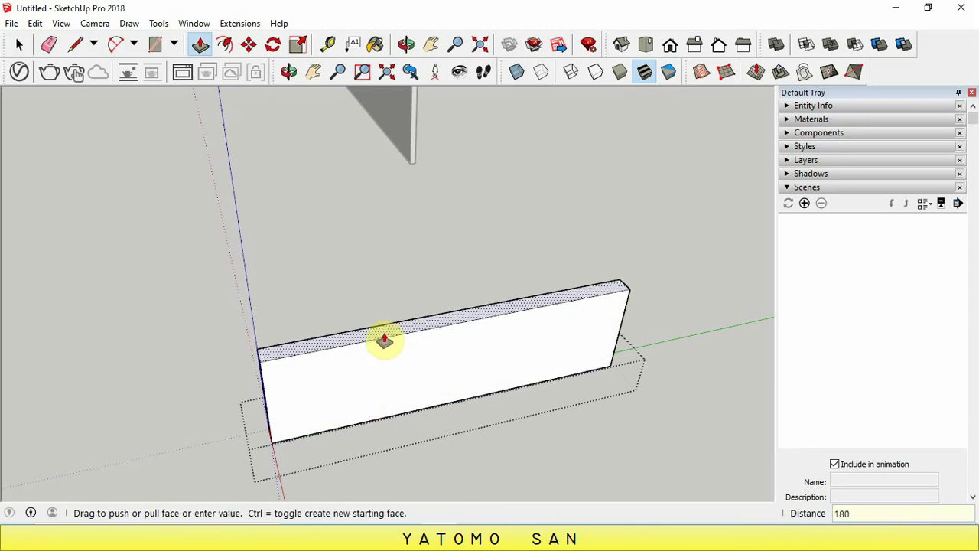
key(Return)
middle_drag(382, 349, 388, 388)
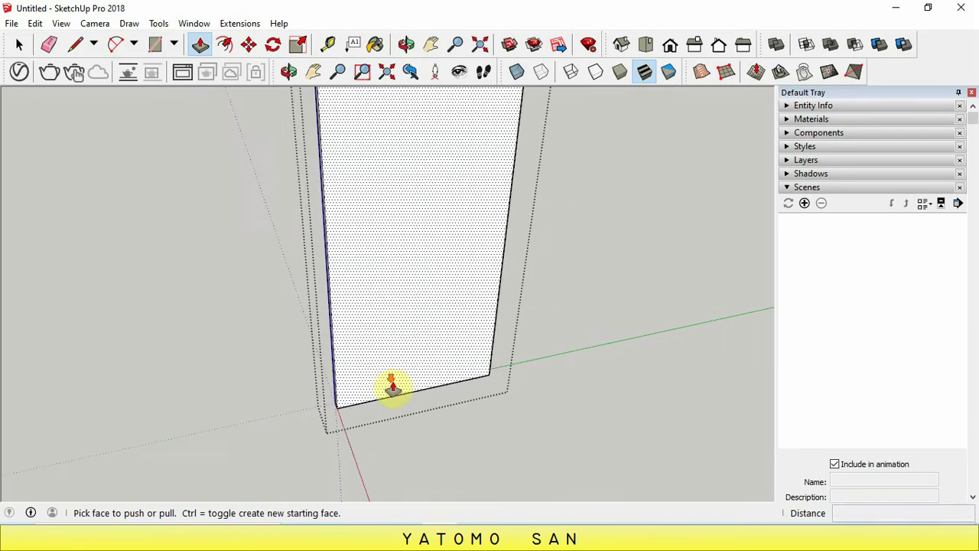
right_click(557, 250)
click(581, 253)
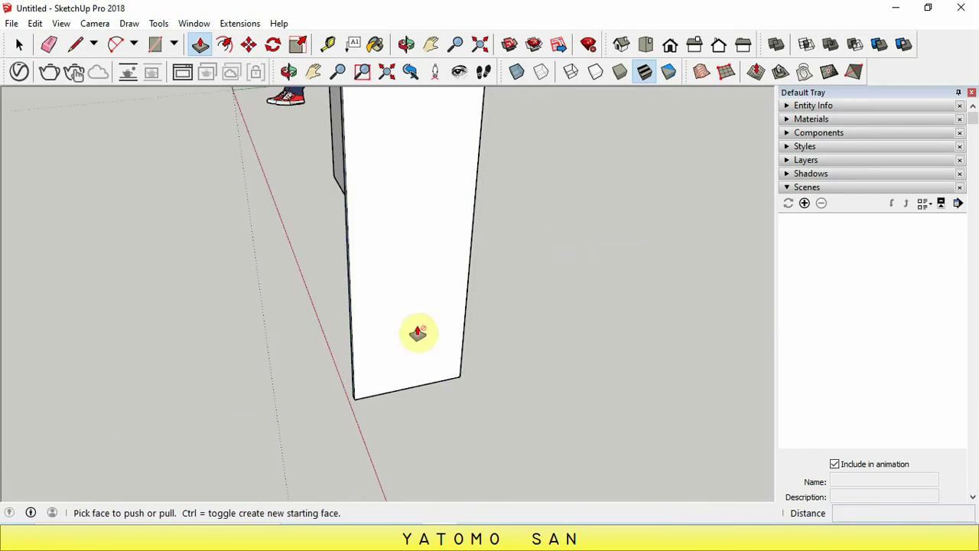
middle_drag(418, 333, 406, 353)
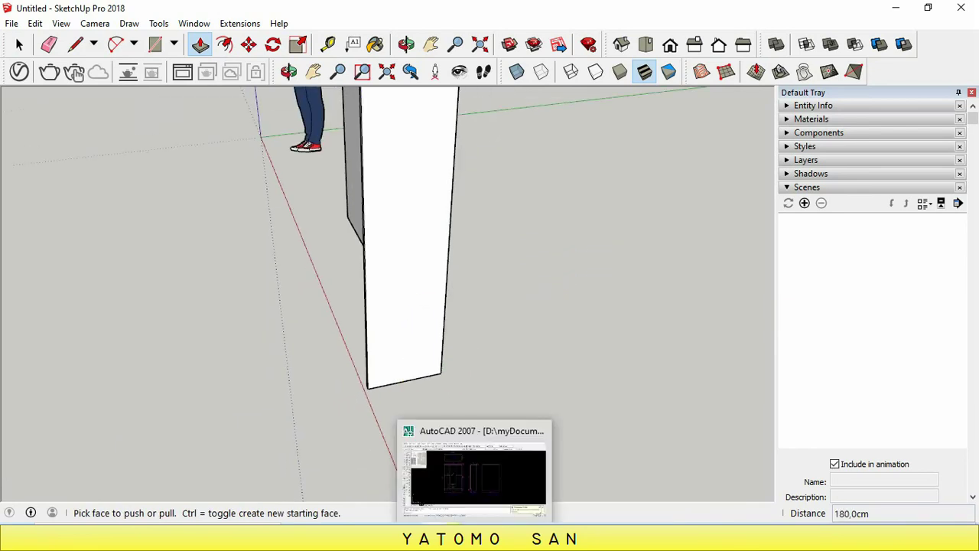
Step: Compare the new panel against the wardrobe's side-view reference drawing
click(485, 463)
scroll(372, 475, up, 1)
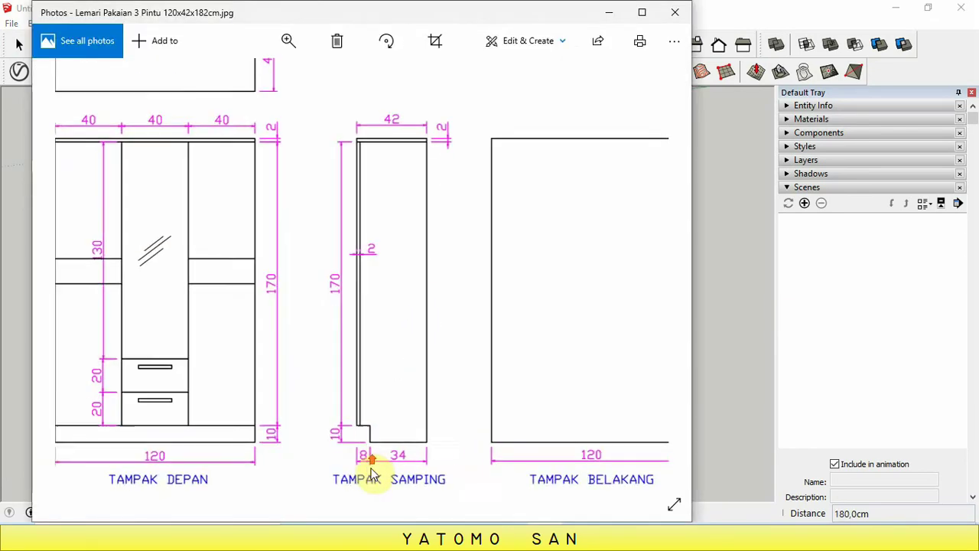
scroll(372, 471, up, 2)
scroll(362, 420, up, 2)
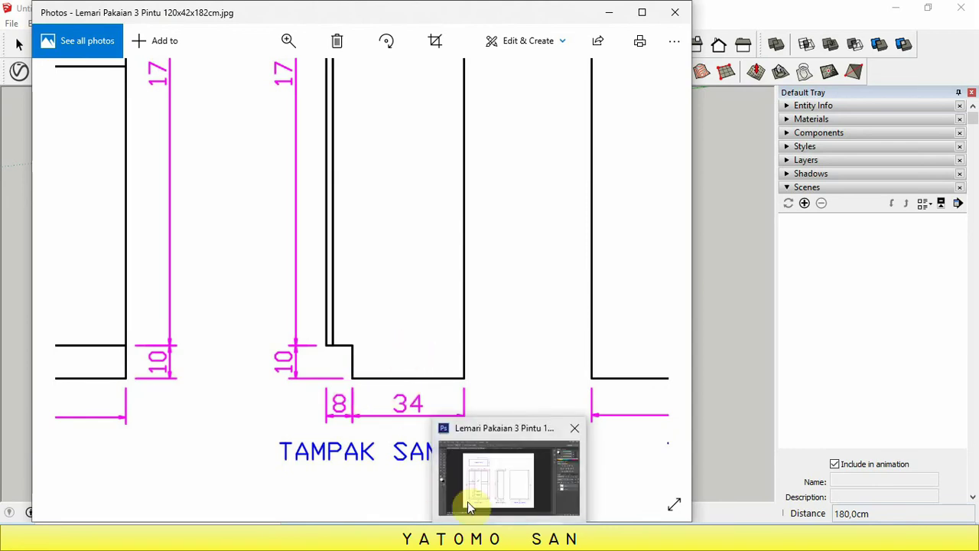
click(436, 490)
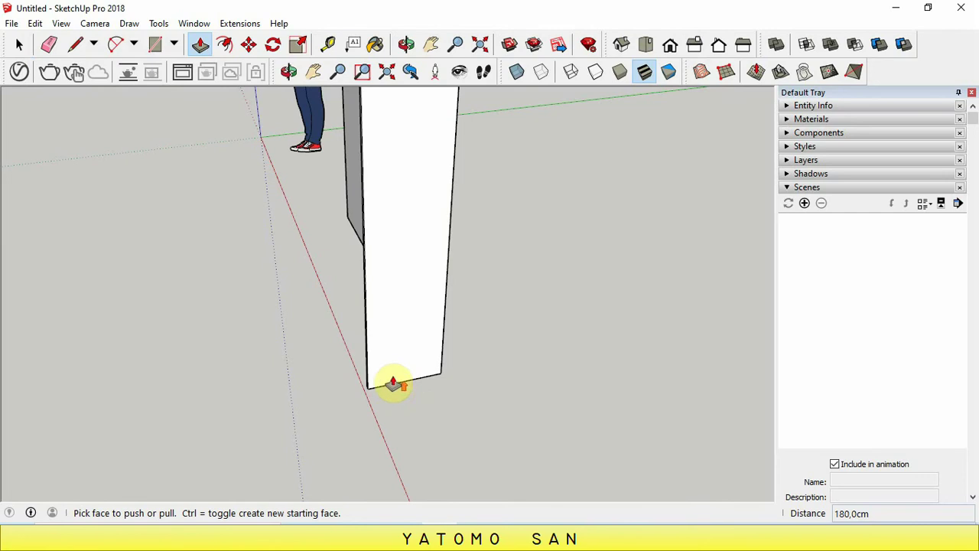
scroll(393, 383, up, 3)
scroll(395, 356, up, 3)
Step: Outline a 10 cm-high notch at the panel's bottom front corner with lines
key(l)
click(177, 390)
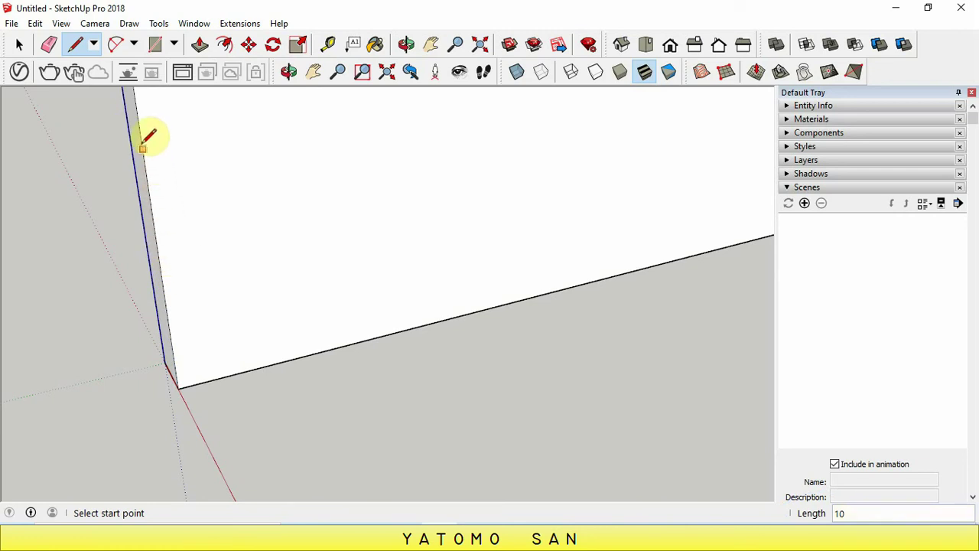
scroll(176, 252, down, 2)
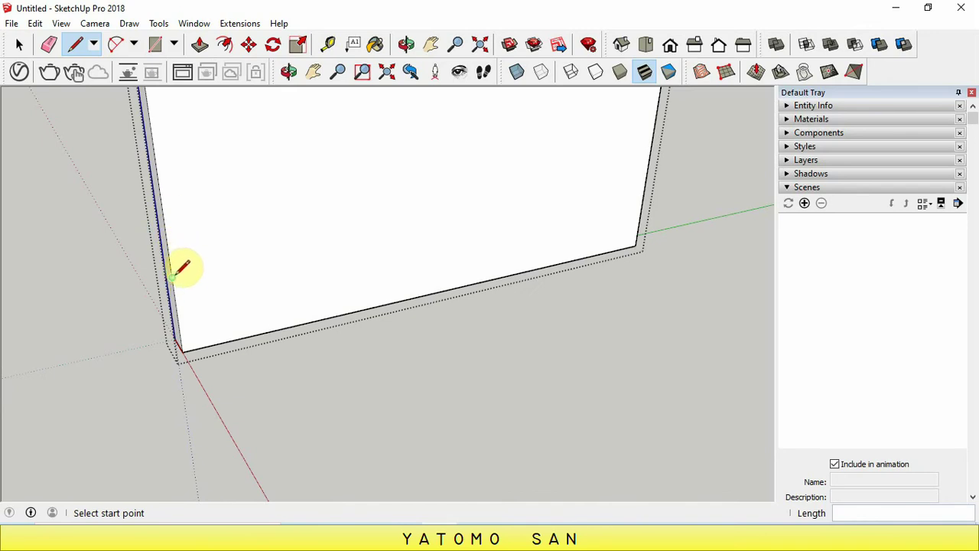
click(159, 193)
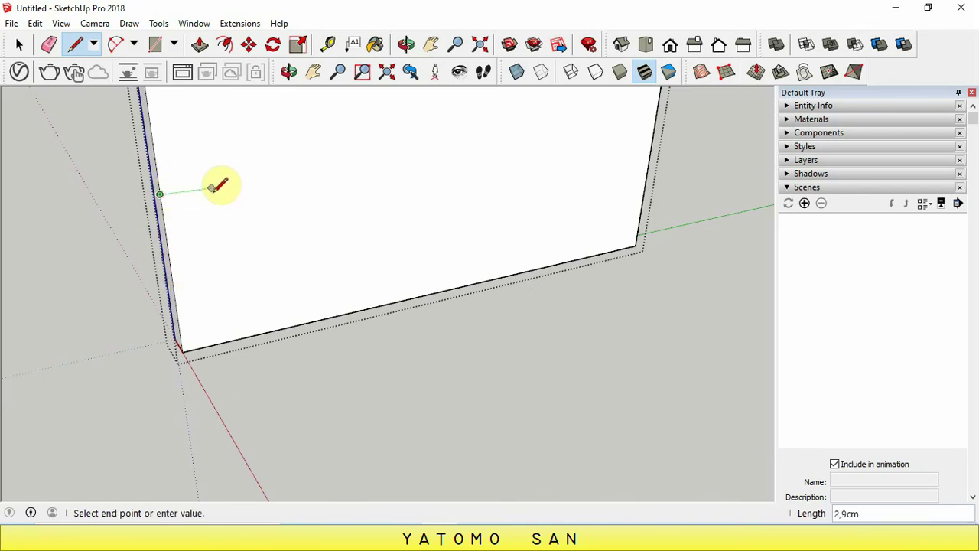
key(alt+Tab)
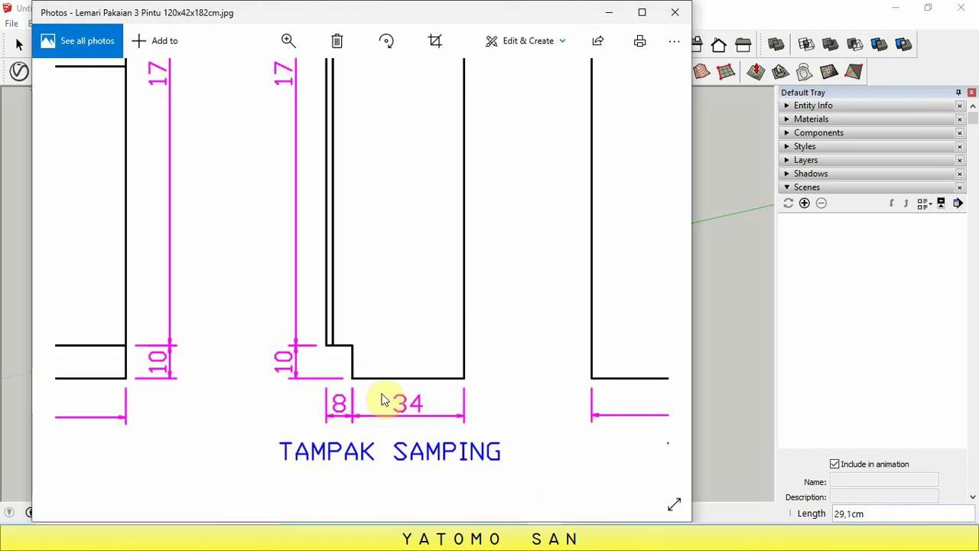
key(alt+Tab)
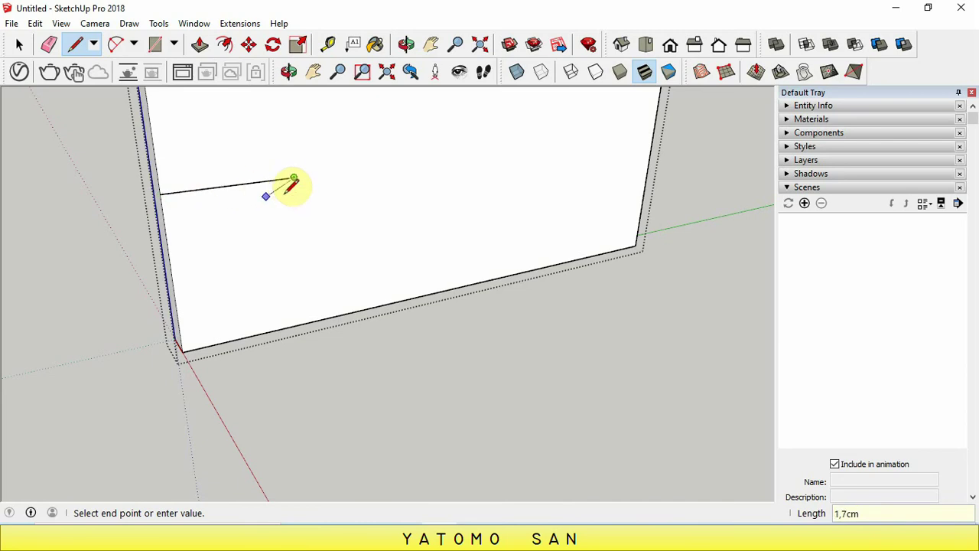
click(302, 322)
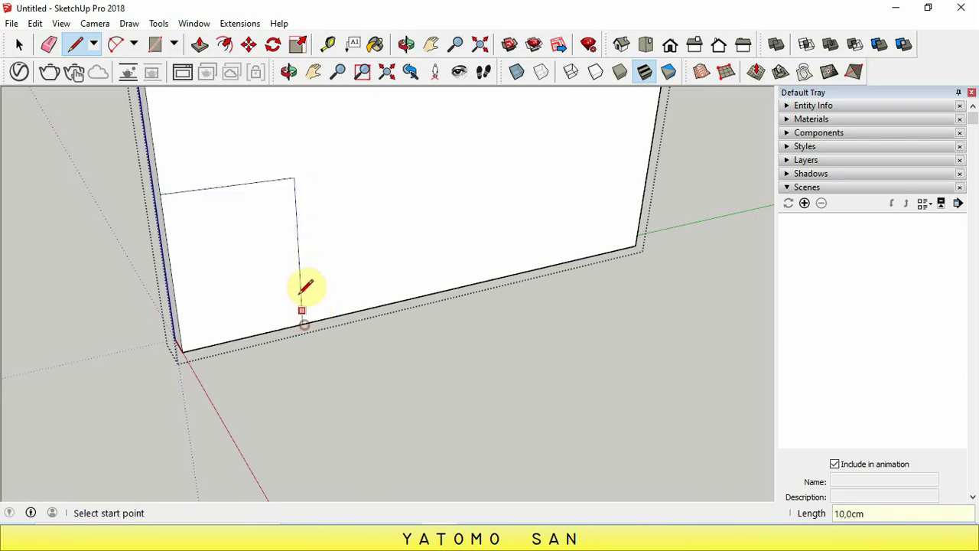
Step: Push the notch 2 cm through the panel and close the group
click(200, 44)
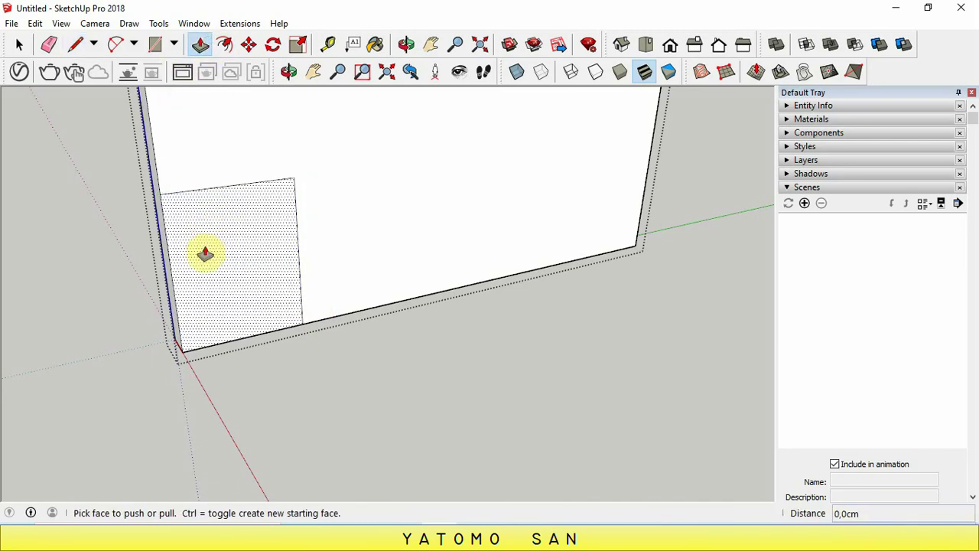
click(205, 254)
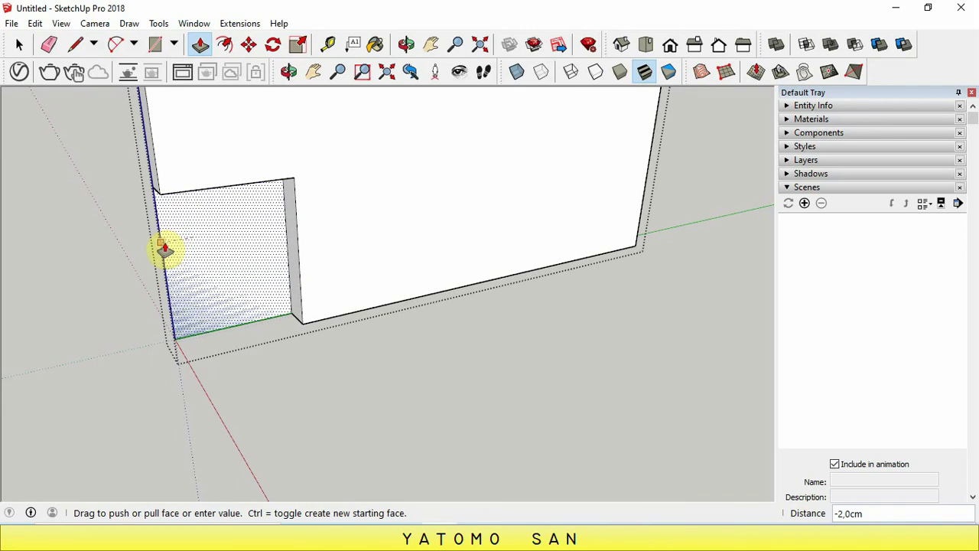
click(165, 248)
middle_drag(197, 262, 285, 184)
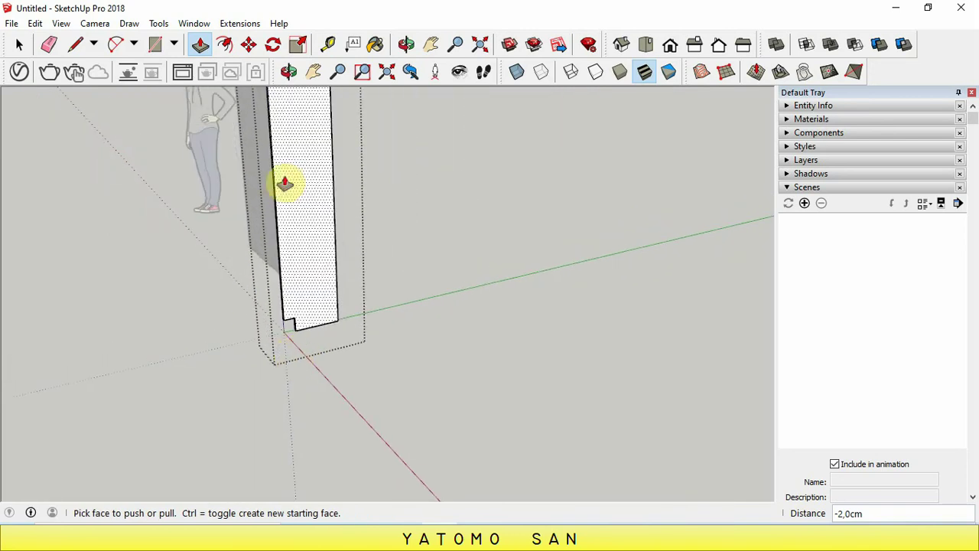
right_click(463, 215)
click(485, 216)
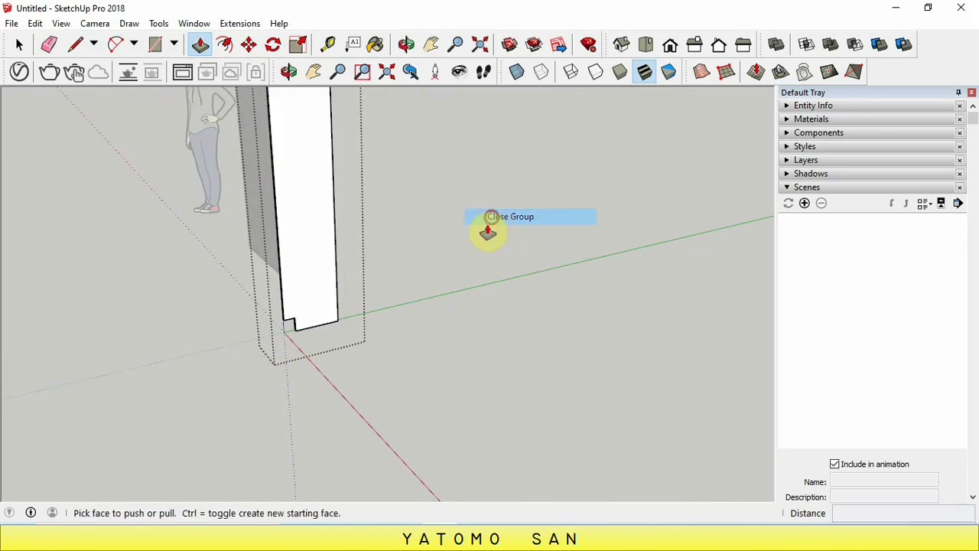
scroll(355, 321, down, 3)
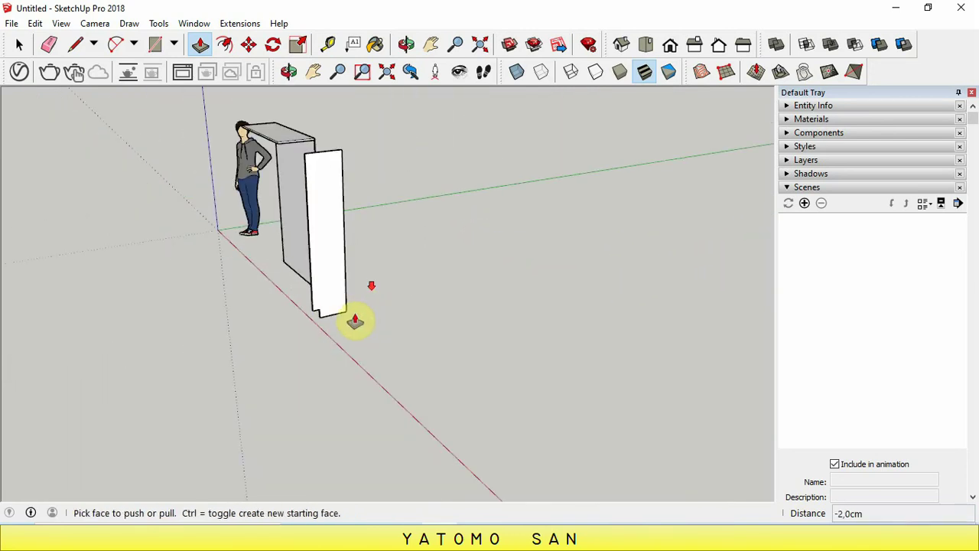
click(249, 44)
scroll(339, 164, up, 2)
scroll(341, 150, up, 2)
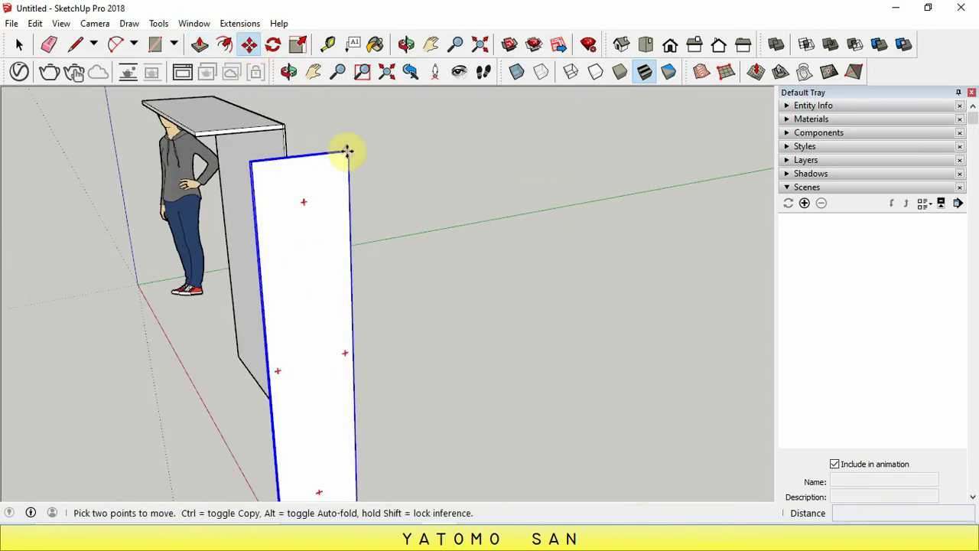
click(348, 152)
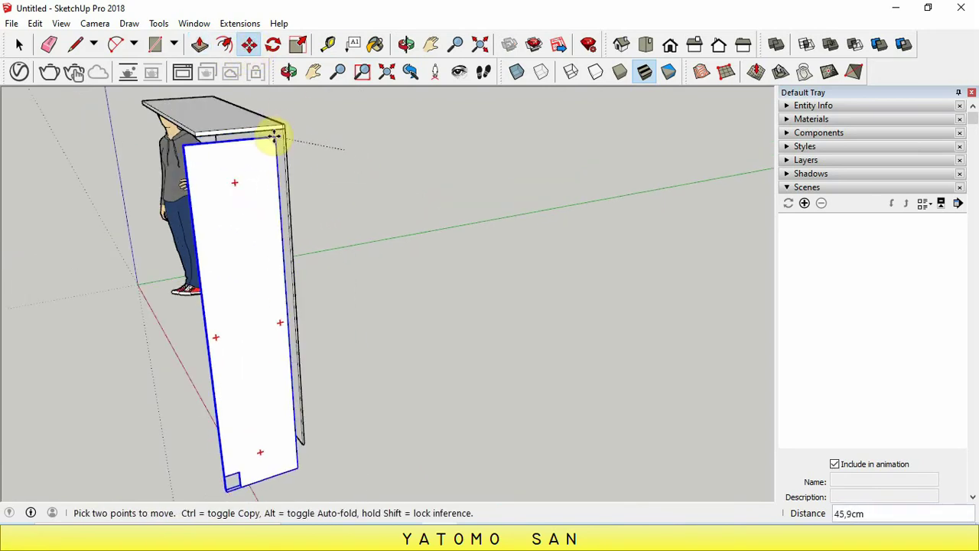
click(274, 132)
scroll(273, 132, up, 3)
scroll(280, 130, up, 1)
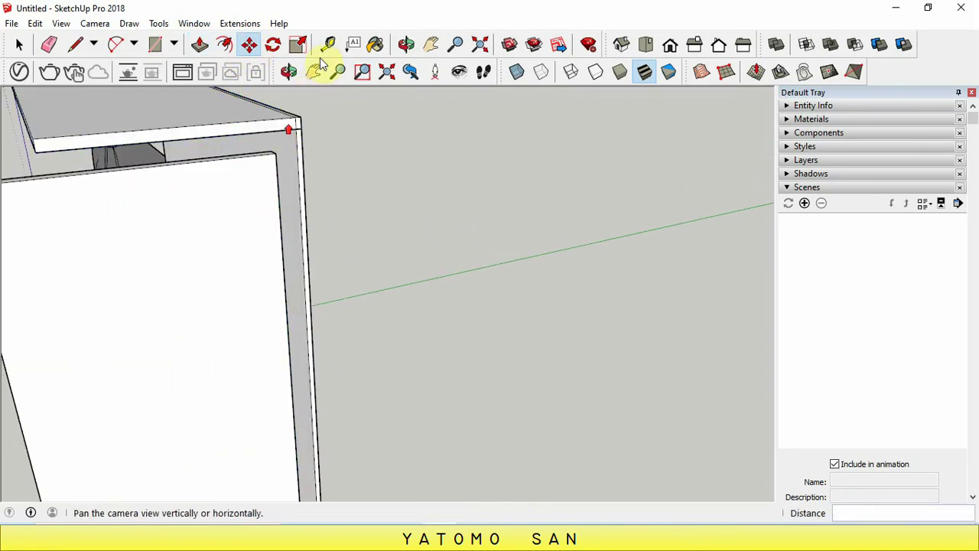
click(406, 44)
drag(340, 188, 347, 227)
right_click(354, 231)
click(380, 242)
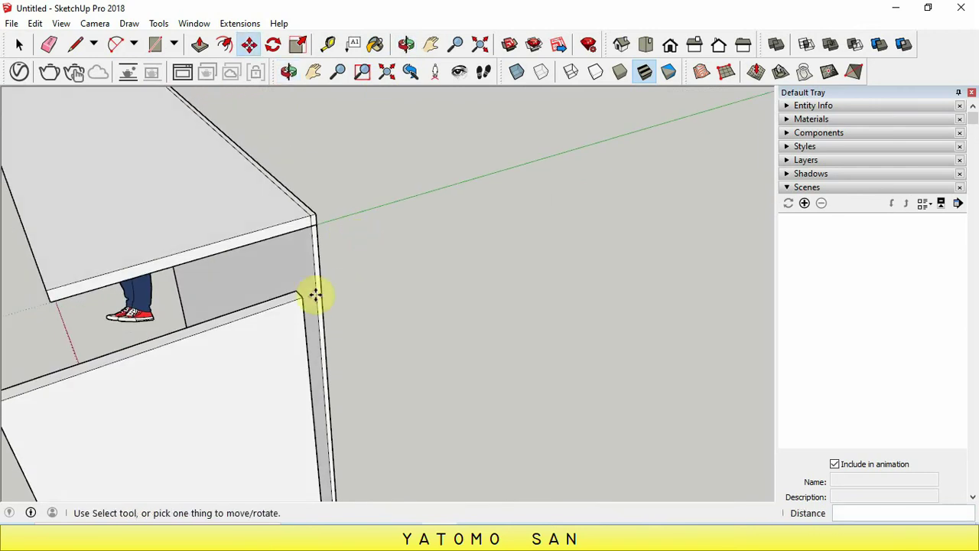
click(302, 300)
click(310, 227)
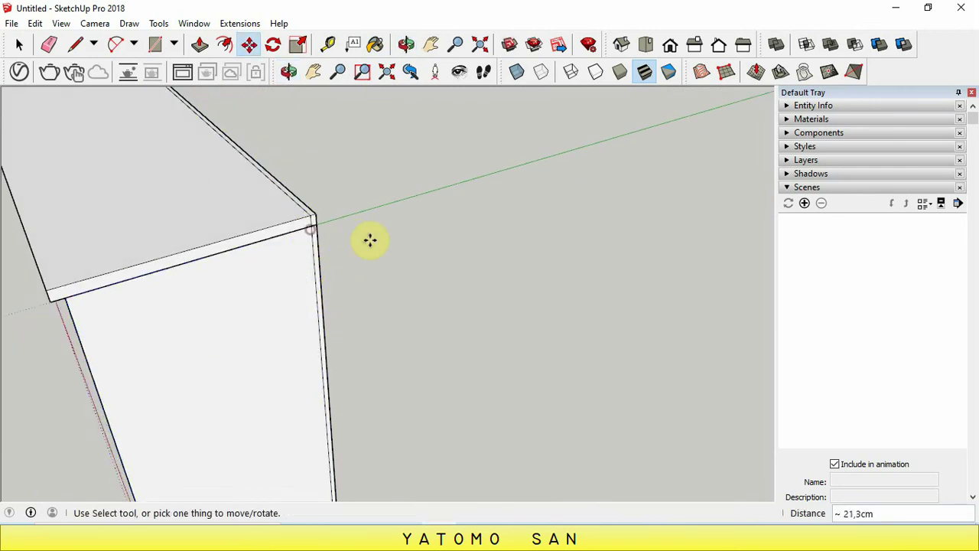
scroll(405, 208, down, 4)
scroll(405, 208, down, 2)
scroll(374, 260, down, 2)
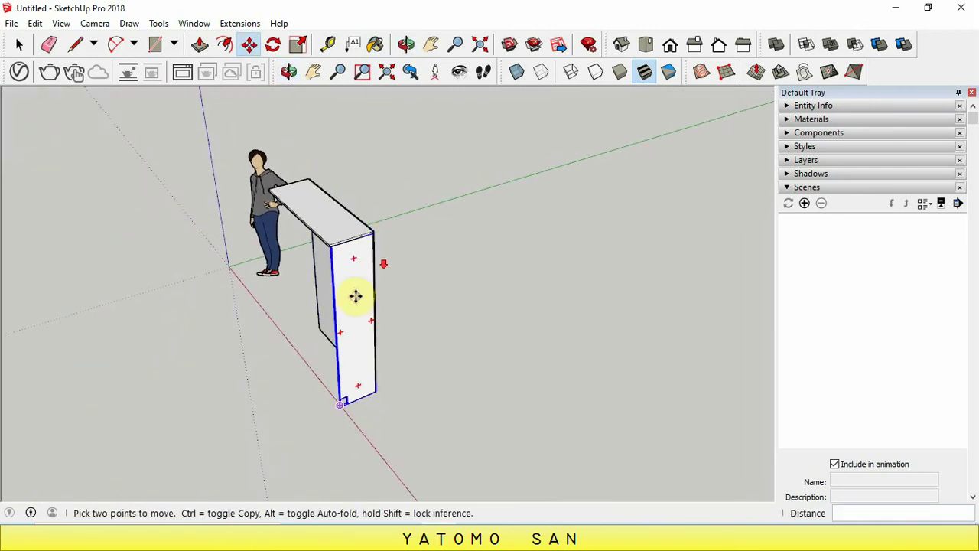
click(39, 29)
click(57, 91)
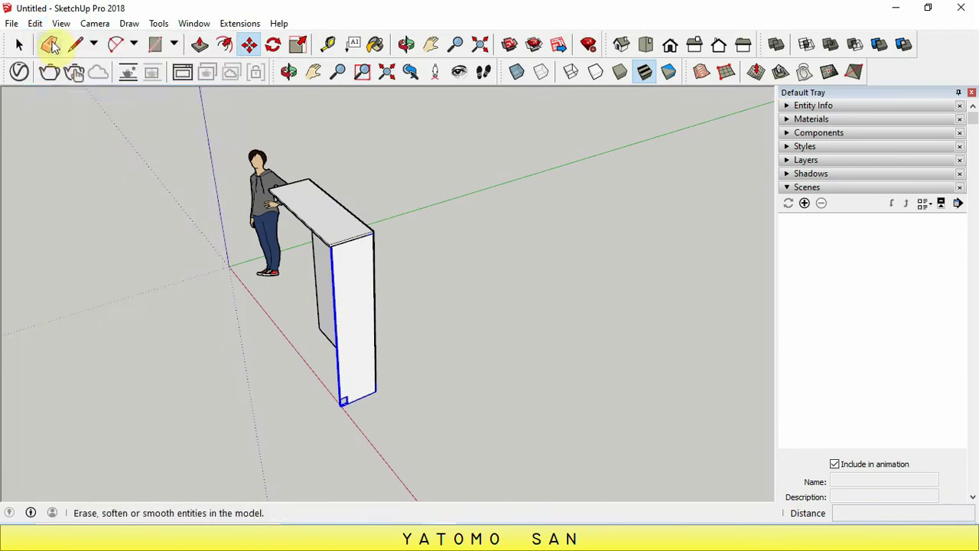
click(36, 25)
click(58, 108)
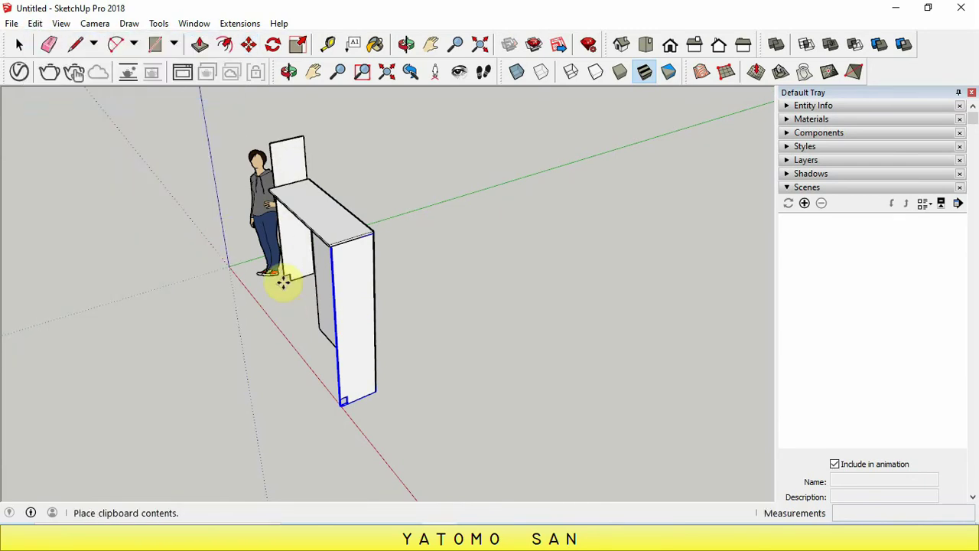
click(284, 360)
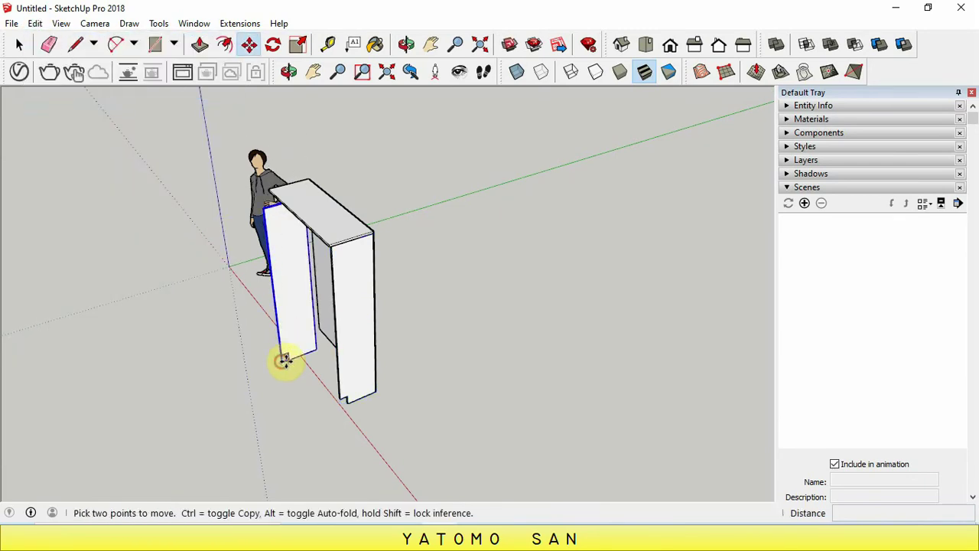
click(407, 44)
mouse_move(349, 350)
mouse_down()
mouse_move(568, 345)
mouse_move(430, 291)
mouse_move(448, 221)
mouse_up()
right_click(330, 239)
click(354, 249)
key(m)
scroll(339, 225, up, 2)
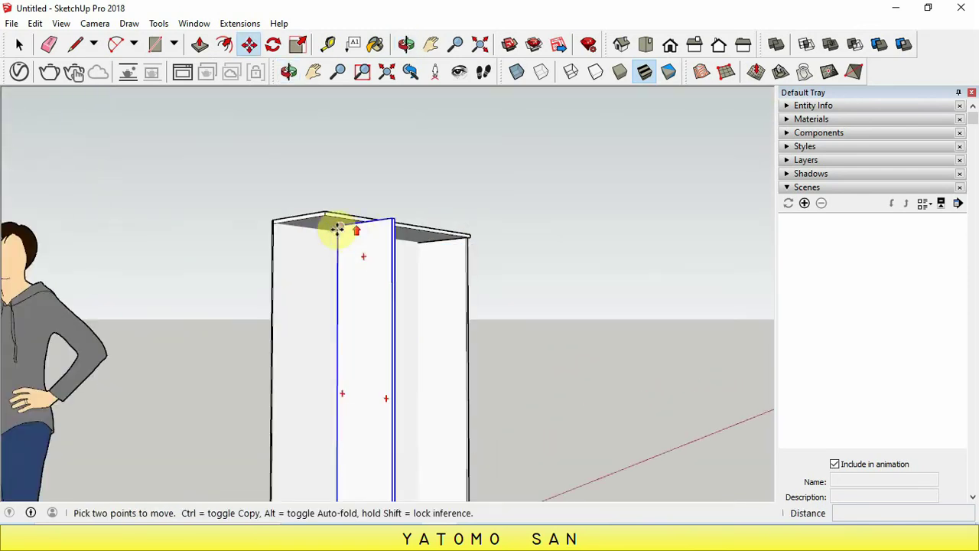
scroll(337, 225, up, 3)
click(340, 226)
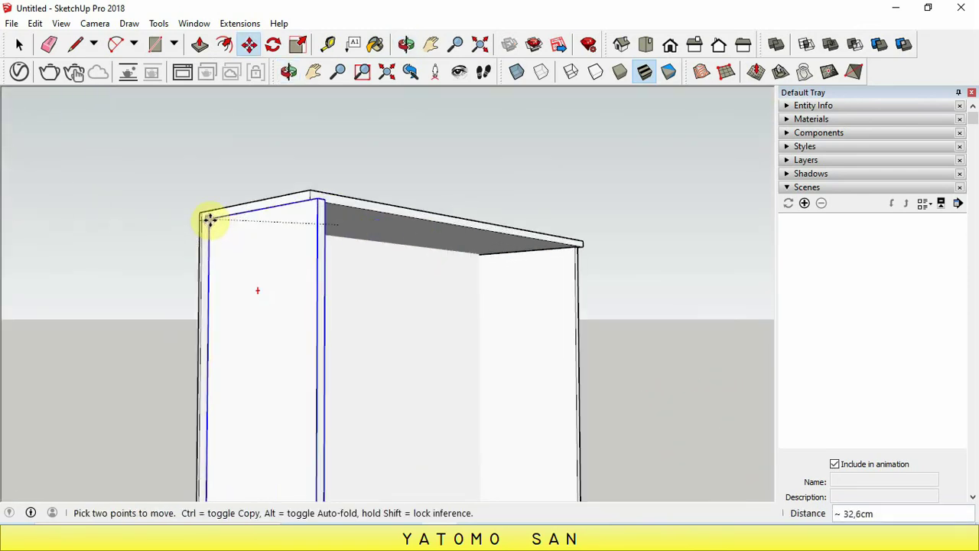
click(207, 220)
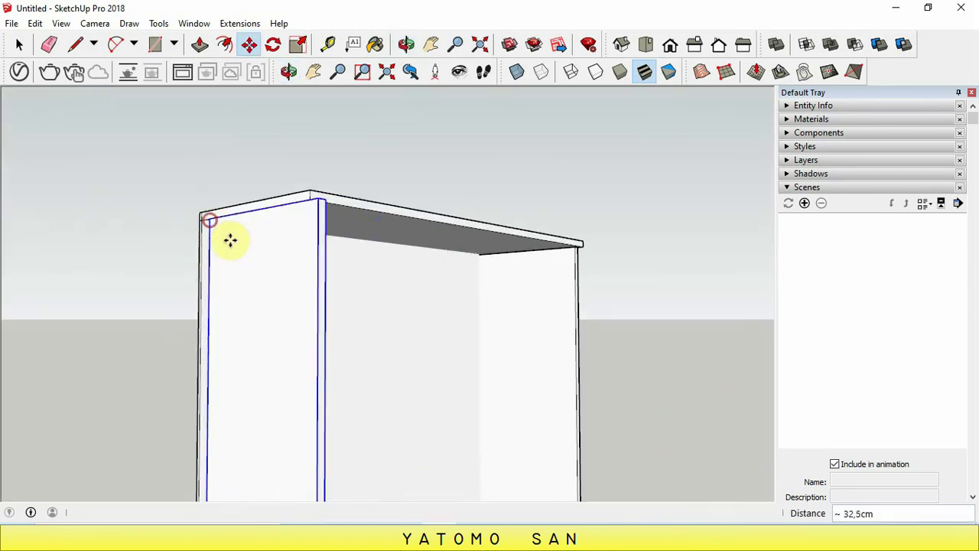
click(408, 44)
mouse_move(326, 262)
mouse_down()
mouse_move(375, 367)
mouse_move(315, 370)
mouse_up()
right_click(315, 371)
click(336, 375)
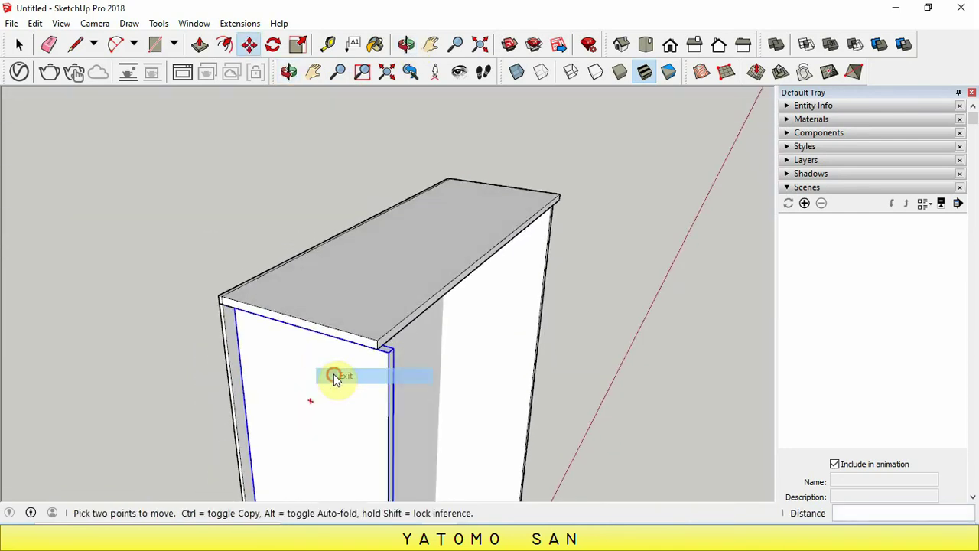
click(317, 379)
click(287, 396)
scroll(215, 295, up, 1)
scroll(215, 294, up, 2)
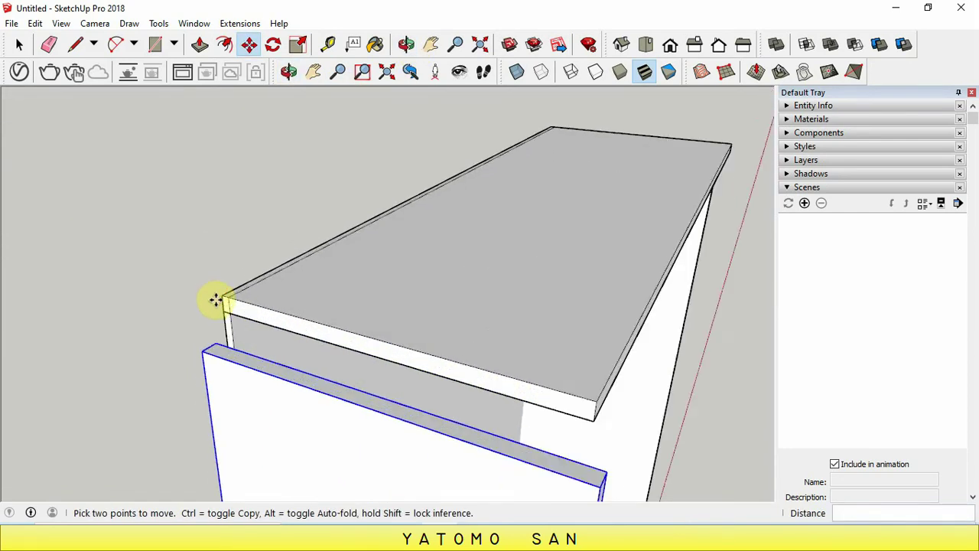
scroll(218, 300, up, 2)
click(198, 380)
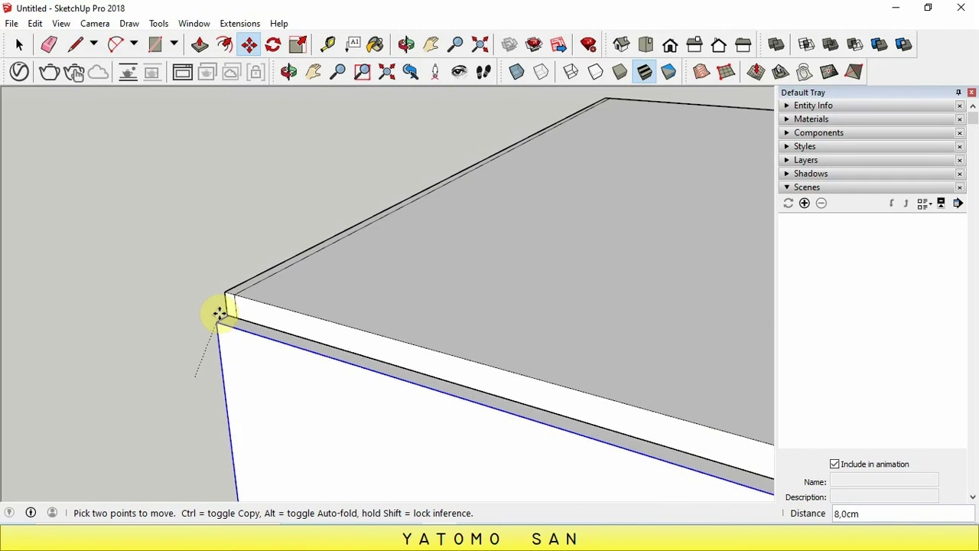
click(227, 291)
scroll(207, 265, down, 3)
scroll(250, 289, down, 2)
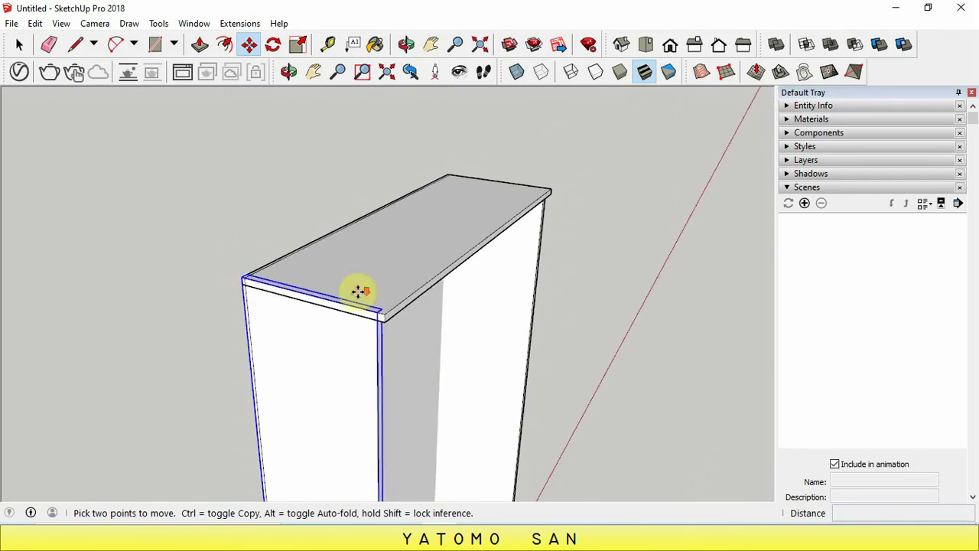
scroll(356, 288, down, 2)
scroll(356, 255, down, 2)
scroll(351, 410, up, 2)
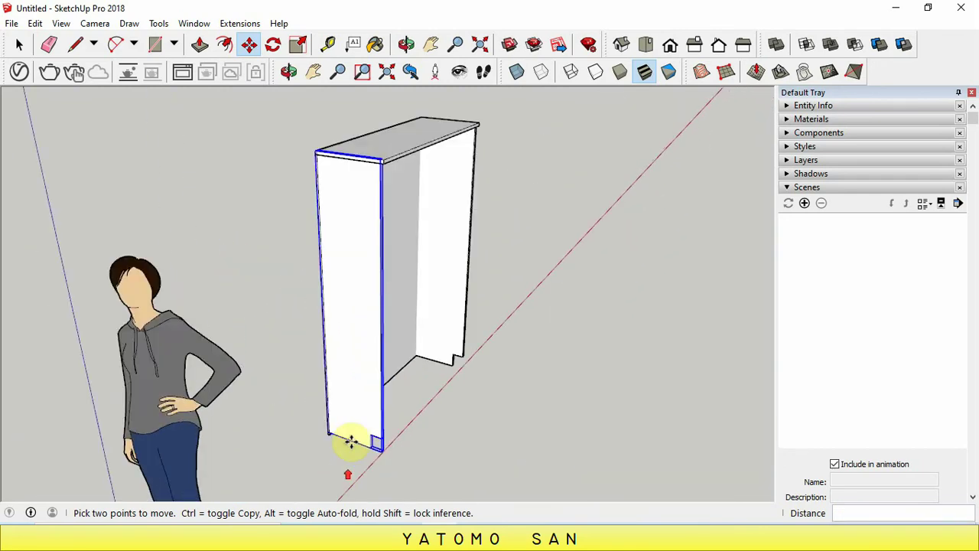
scroll(350, 441, up, 2)
scroll(330, 431, down, 3)
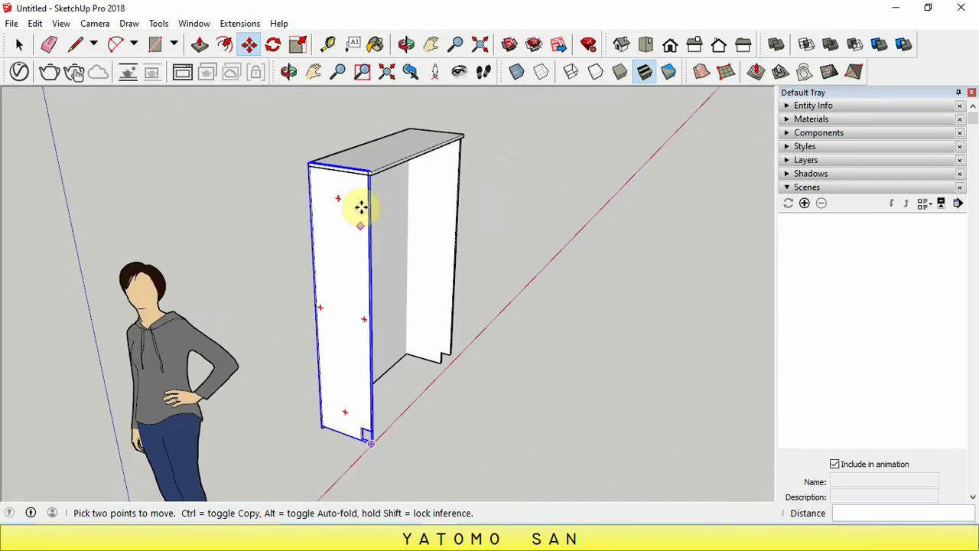
scroll(336, 435, up, 2)
scroll(327, 429, up, 1)
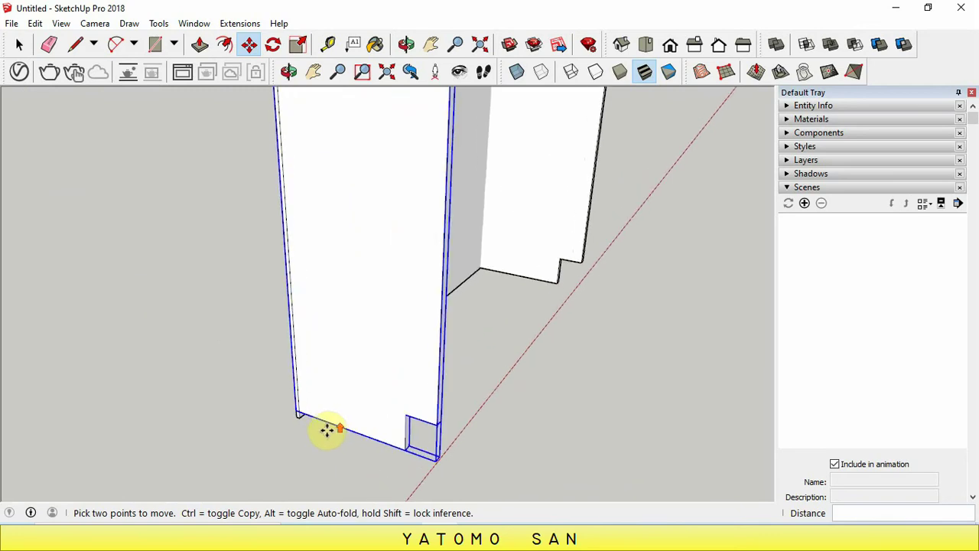
scroll(314, 421, up, 1)
scroll(300, 413, up, 2)
scroll(310, 421, up, 1)
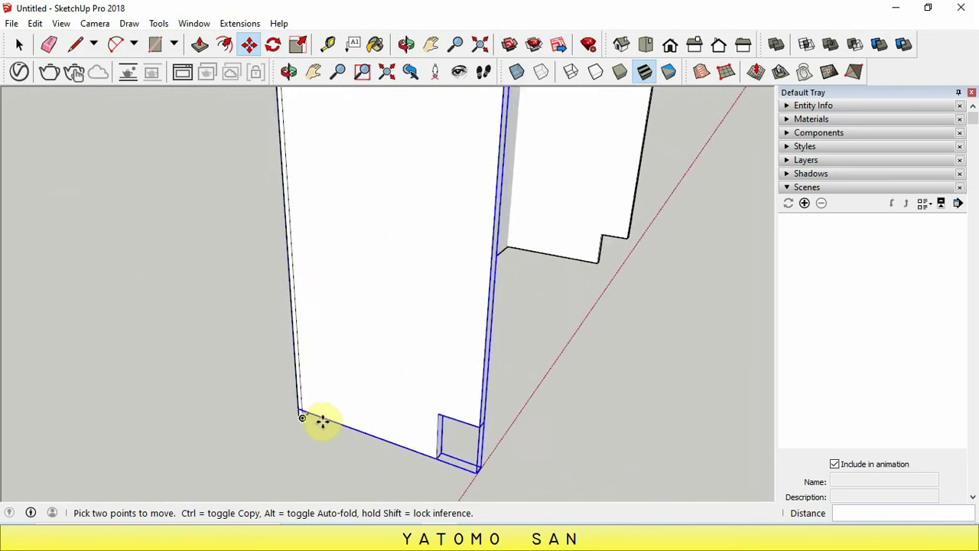
scroll(314, 416, up, 2)
scroll(302, 410, up, 2)
scroll(299, 405, down, 2)
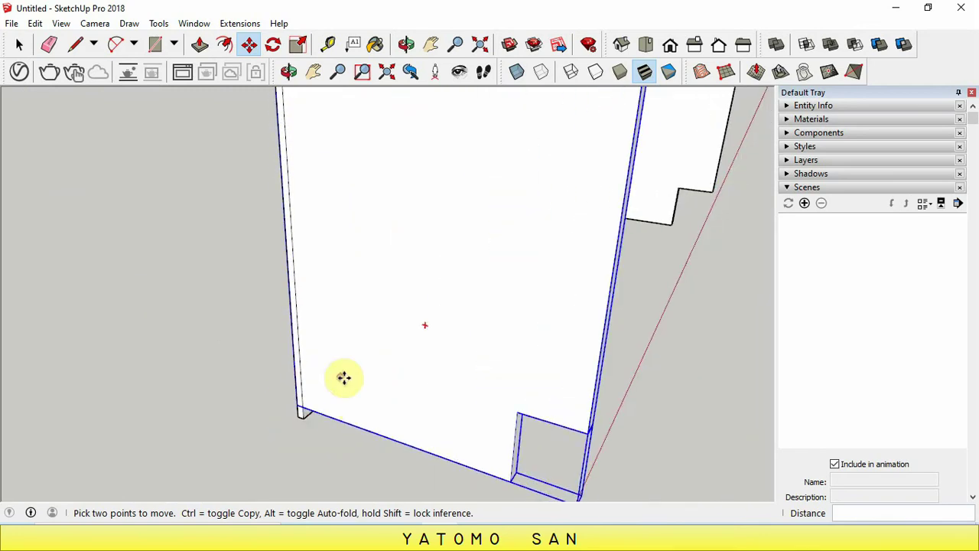
scroll(344, 375, down, 2)
click(536, 530)
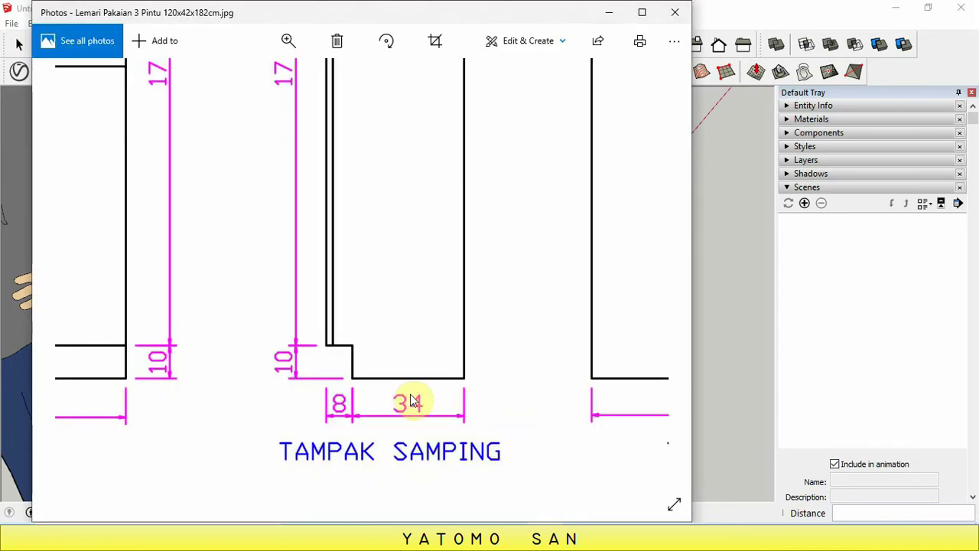
scroll(412, 394, down, 2)
scroll(408, 345, down, 2)
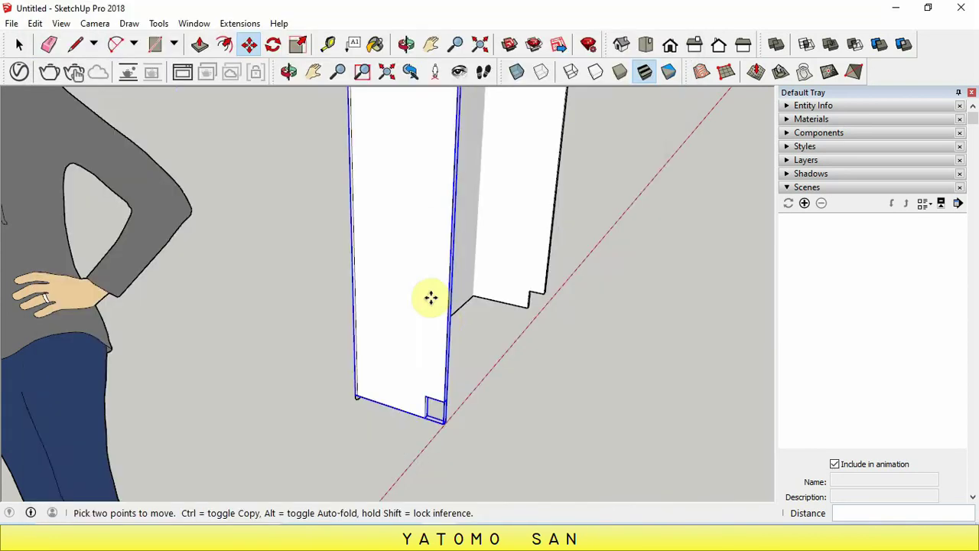
scroll(383, 335, down, 3)
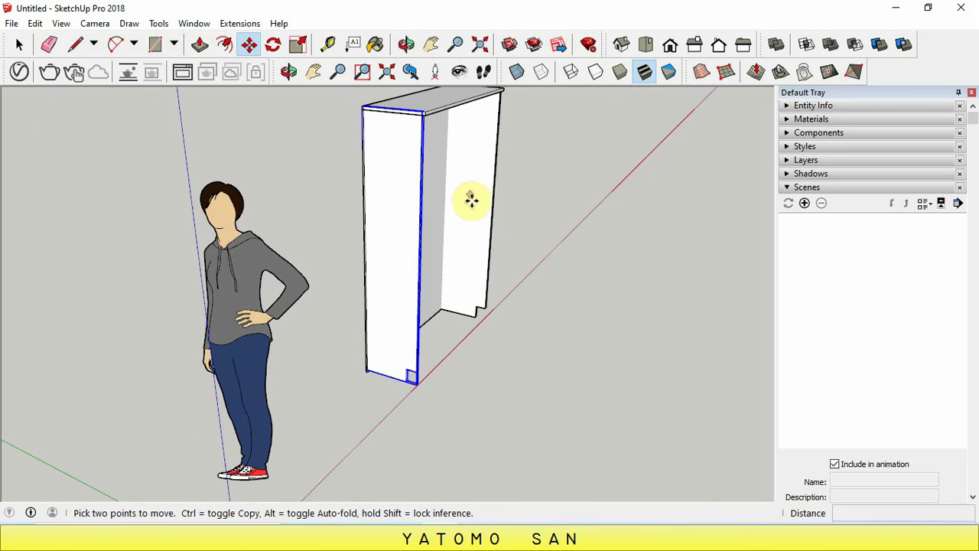
click(19, 44)
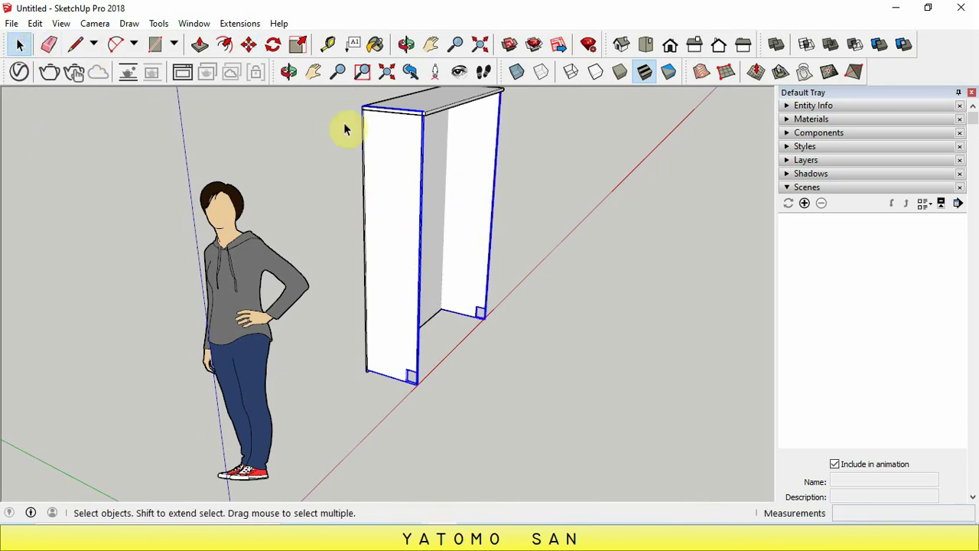
click(249, 44)
scroll(365, 107, up, 2)
scroll(364, 107, up, 2)
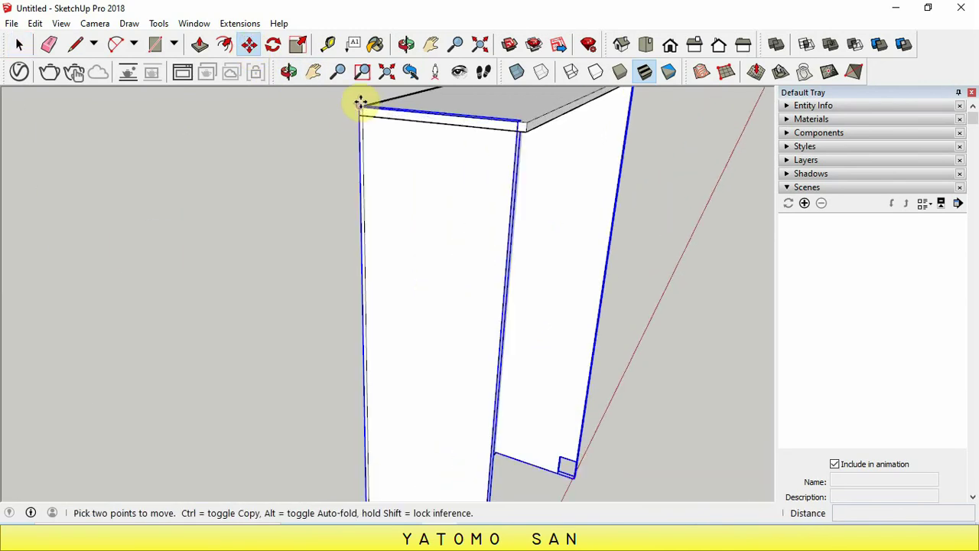
scroll(360, 104, up, 1)
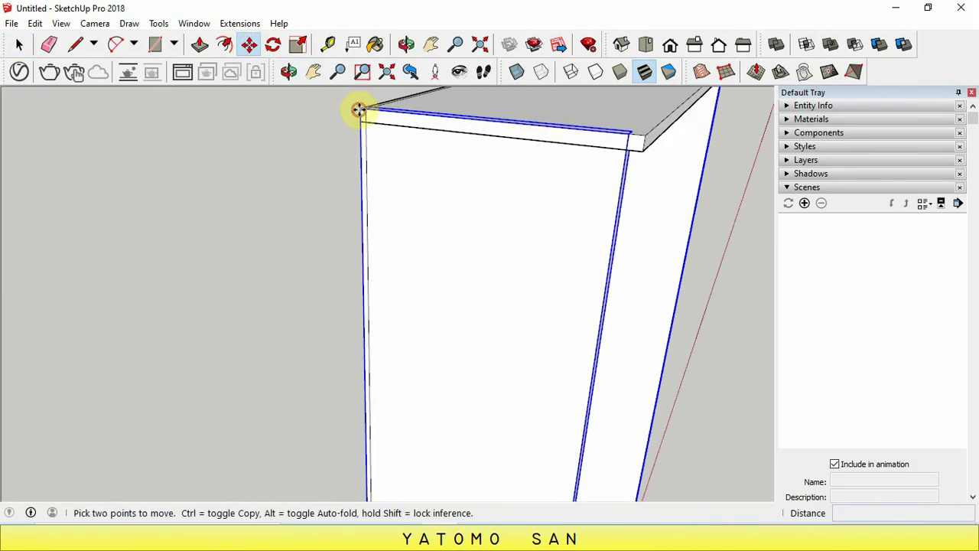
scroll(328, 168, down, 2)
scroll(383, 191, down, 3)
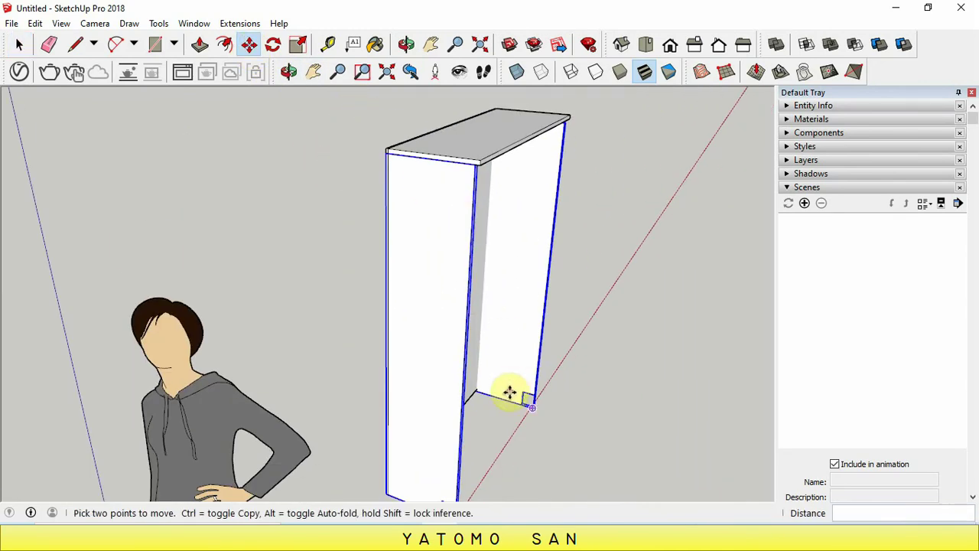
Step: Orbit to the cabinet's front and select only the right side panel
click(406, 43)
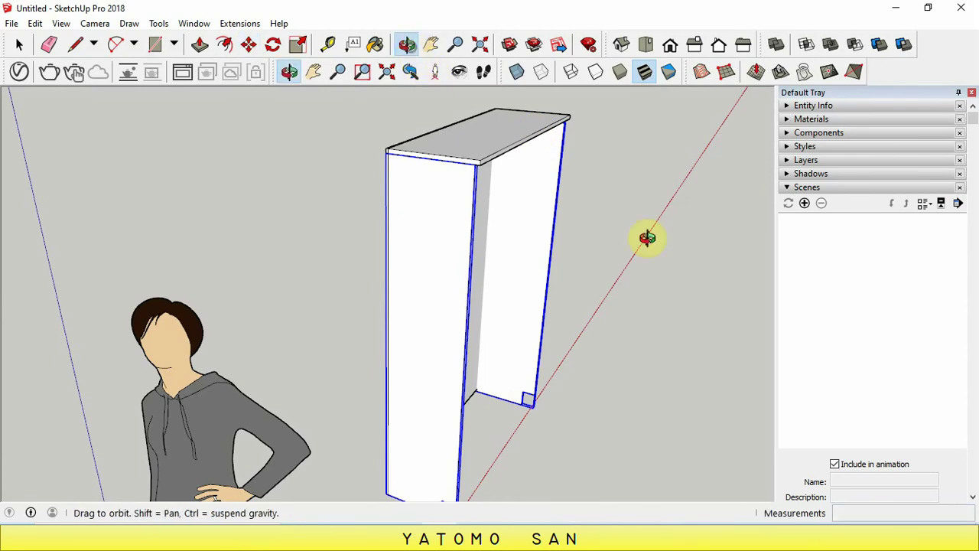
mouse_move(647, 238)
mouse_down()
mouse_move(263, 237)
mouse_move(168, 222)
mouse_move(173, 227)
mouse_up()
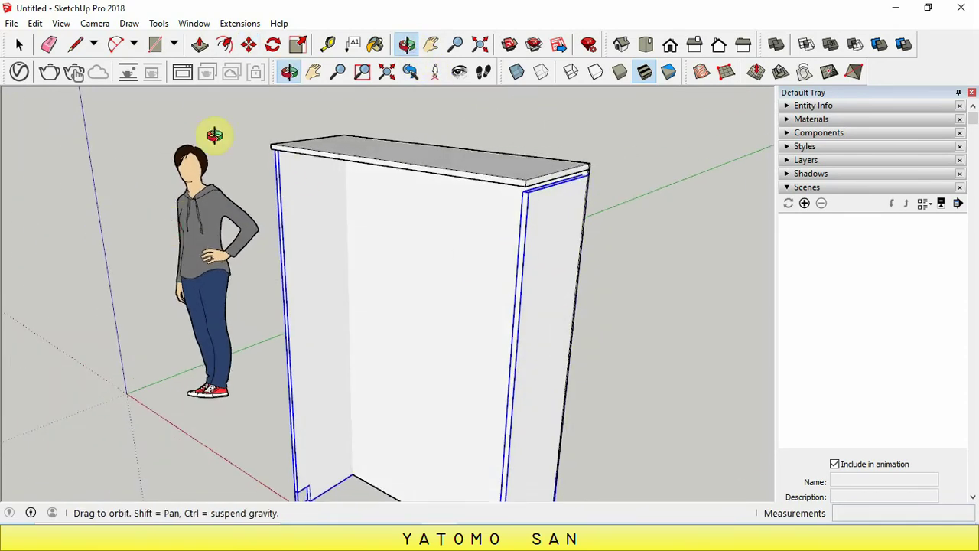
click(19, 44)
click(62, 138)
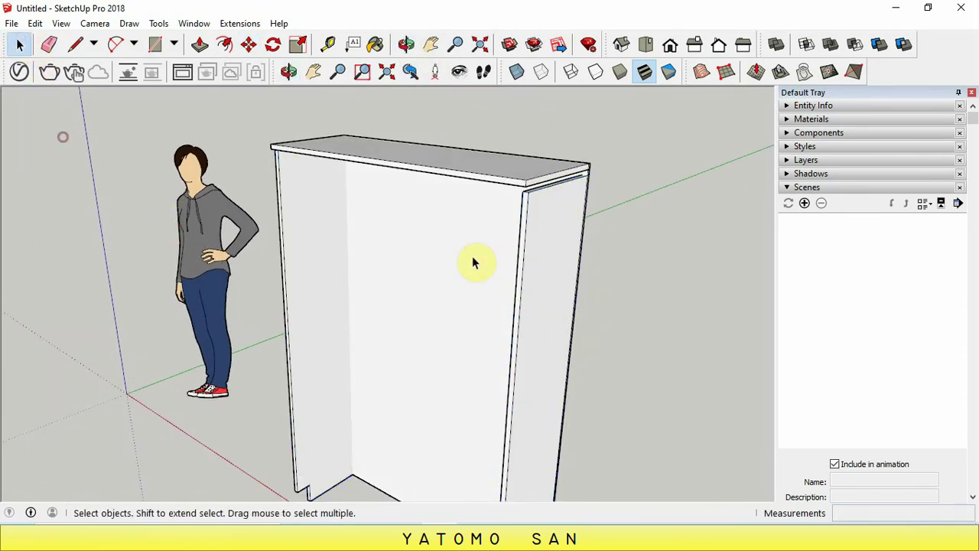
click(559, 240)
scroll(586, 179, up, 2)
scroll(564, 208, up, 3)
scroll(564, 207, up, 1)
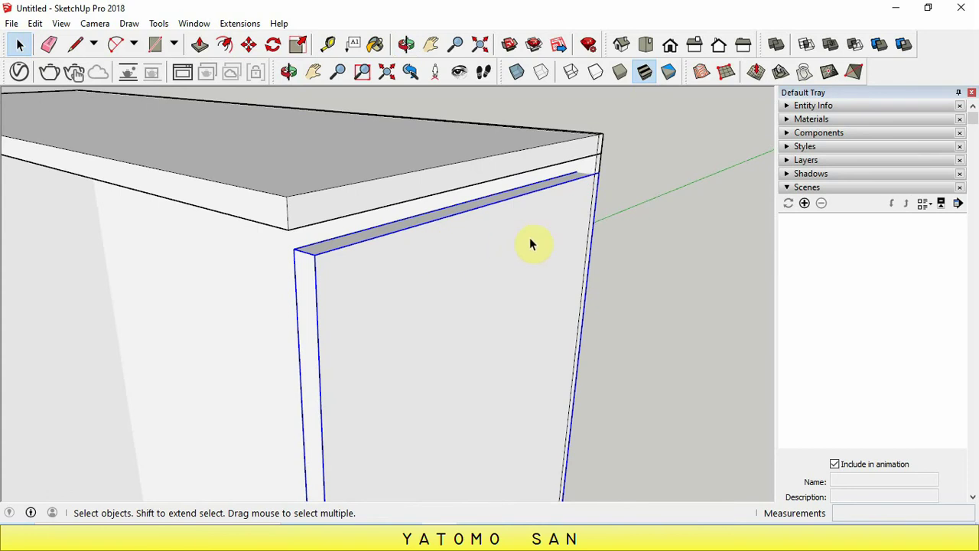
scroll(595, 178, up, 2)
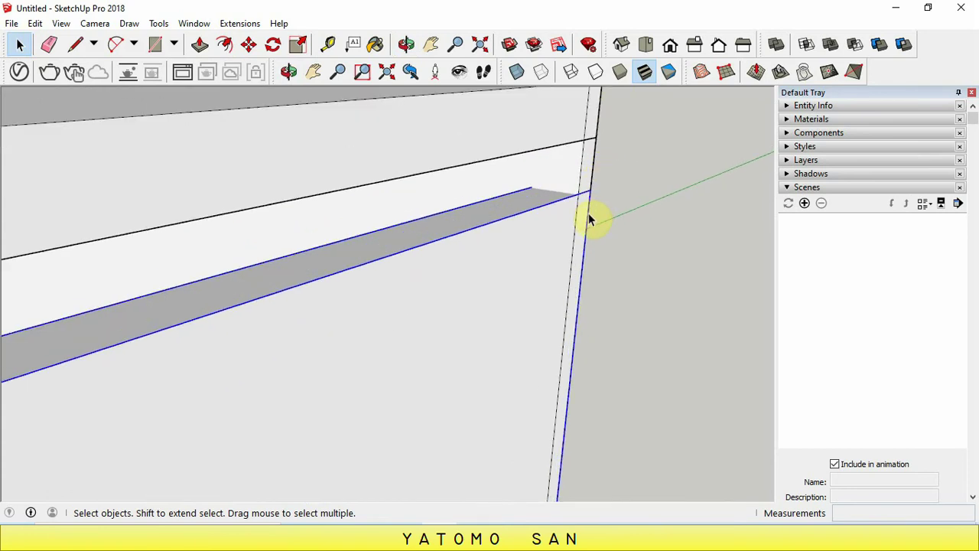
Step: Move the right side panel up 2 cm against the top slab's underside
click(248, 43)
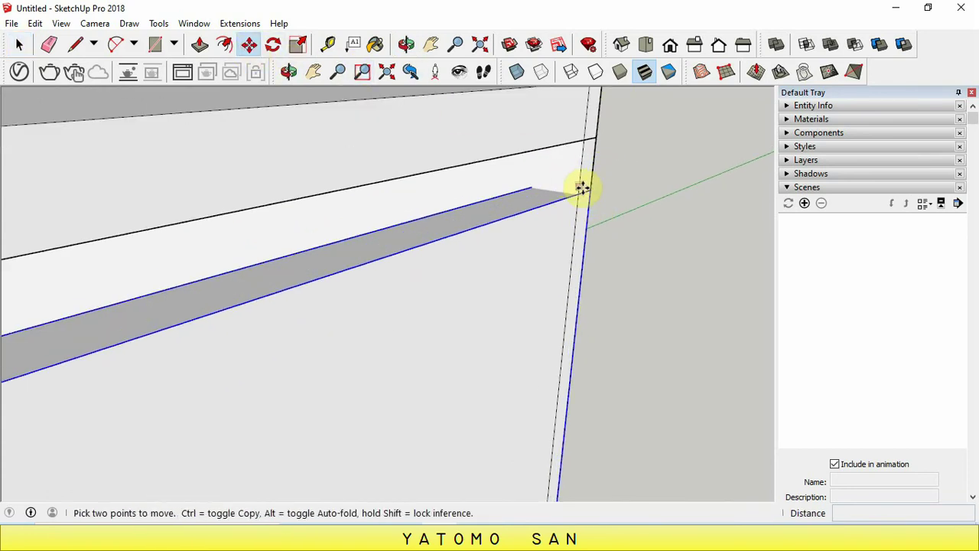
click(587, 192)
click(589, 138)
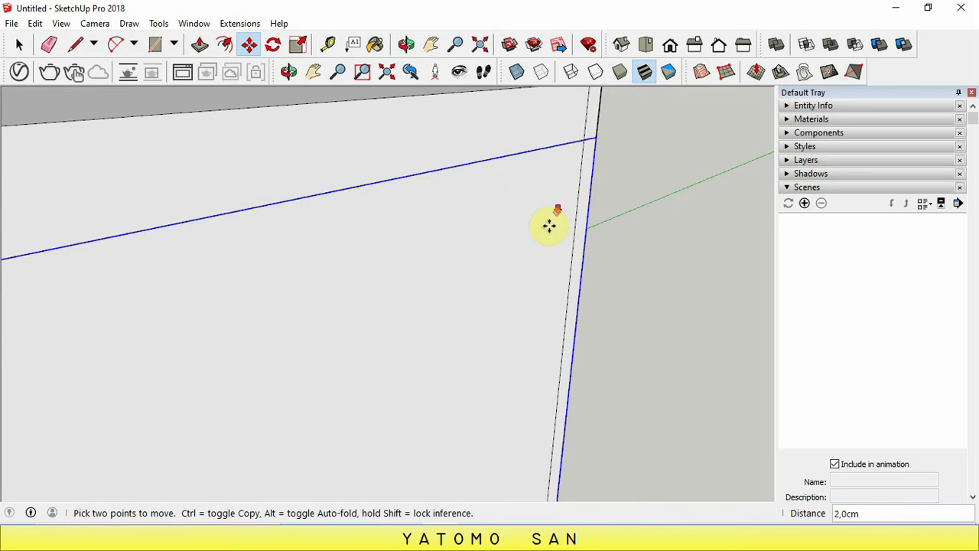
scroll(528, 224, down, 3)
scroll(502, 224, down, 2)
scroll(503, 221, down, 3)
scroll(426, 264, down, 1)
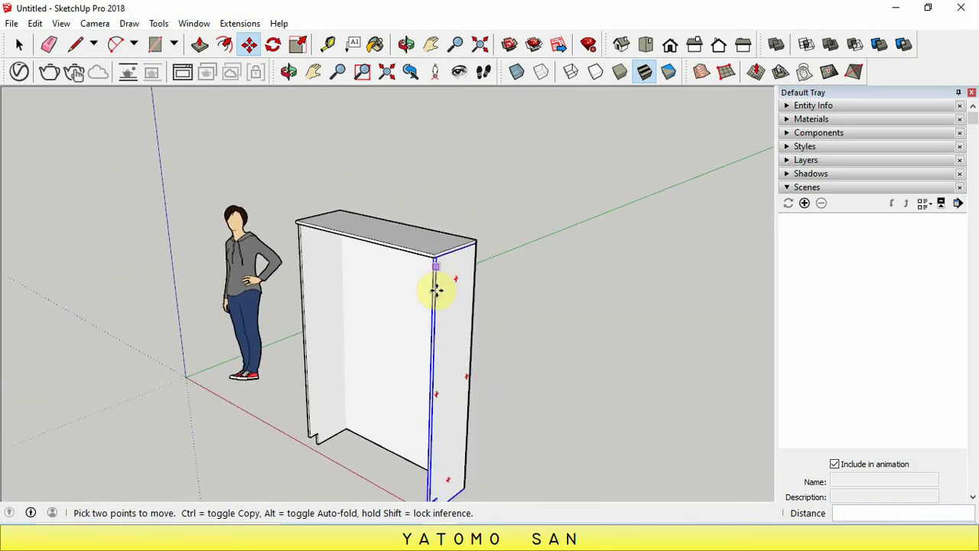
scroll(331, 430, down, 1)
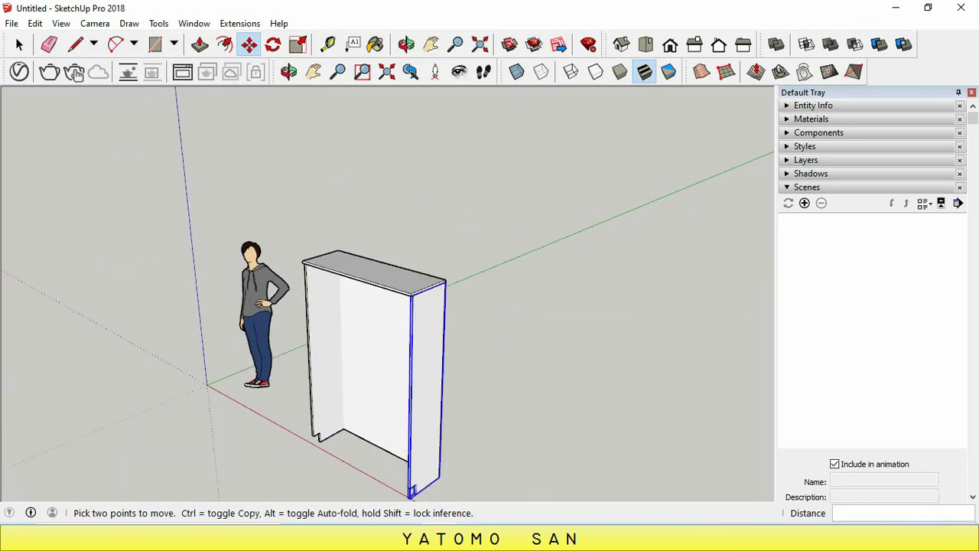
Step: Draw a 40 × 2 cm rectangle on the ground with the R tool
scroll(224, 367, up, 1)
key(r)
text(40;2)
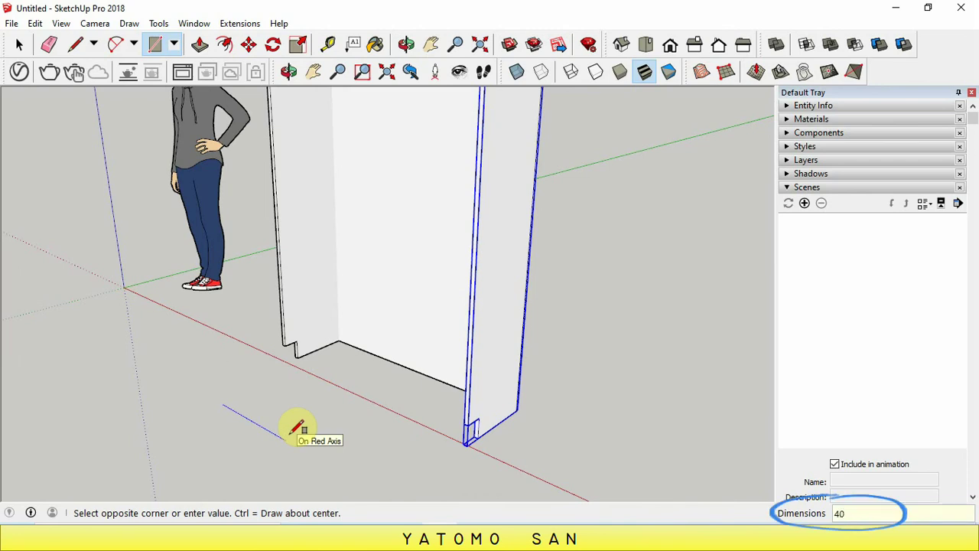
key(Return)
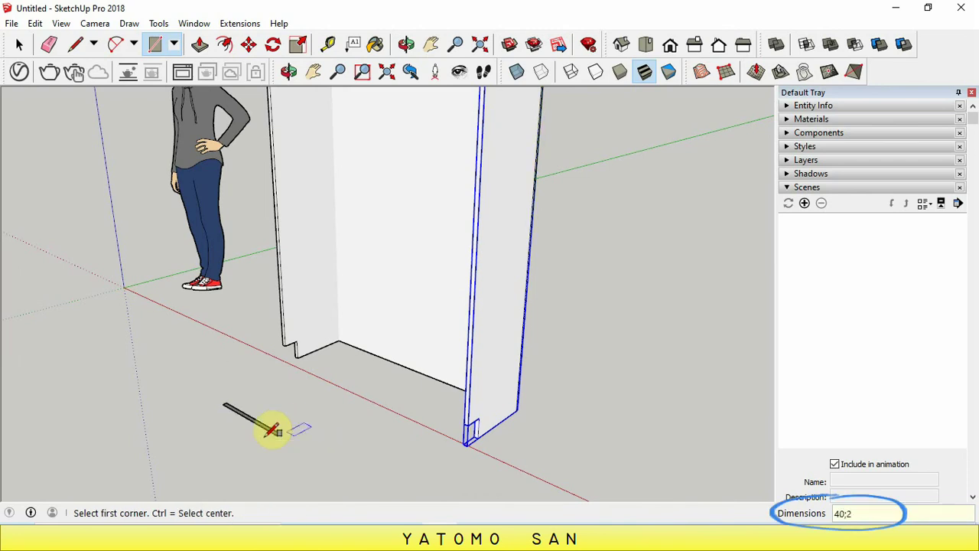
scroll(273, 417, up, 2)
scroll(273, 416, up, 2)
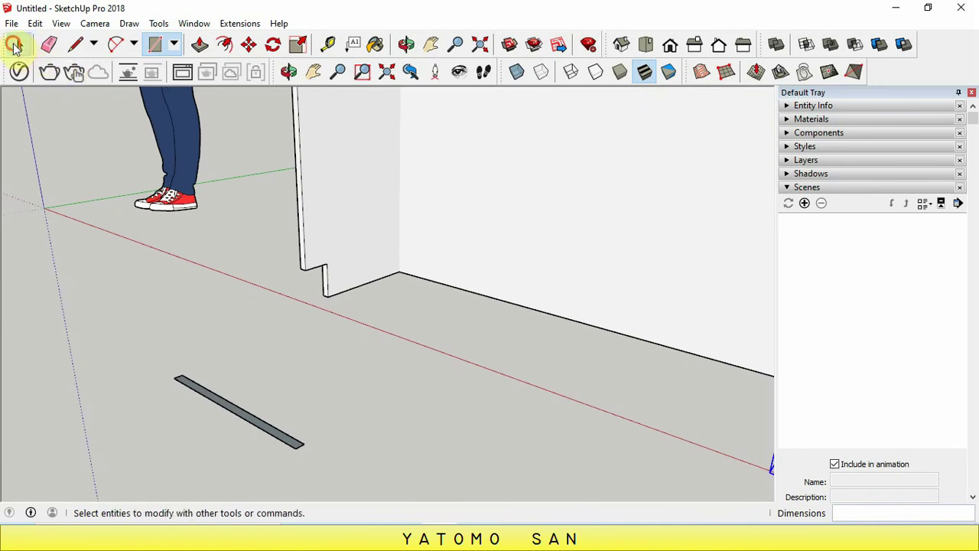
Step: Make the thin strip a group, open it for editing, and check the reference drawing
click(19, 44)
drag(139, 344, 322, 504)
right_click(268, 420)
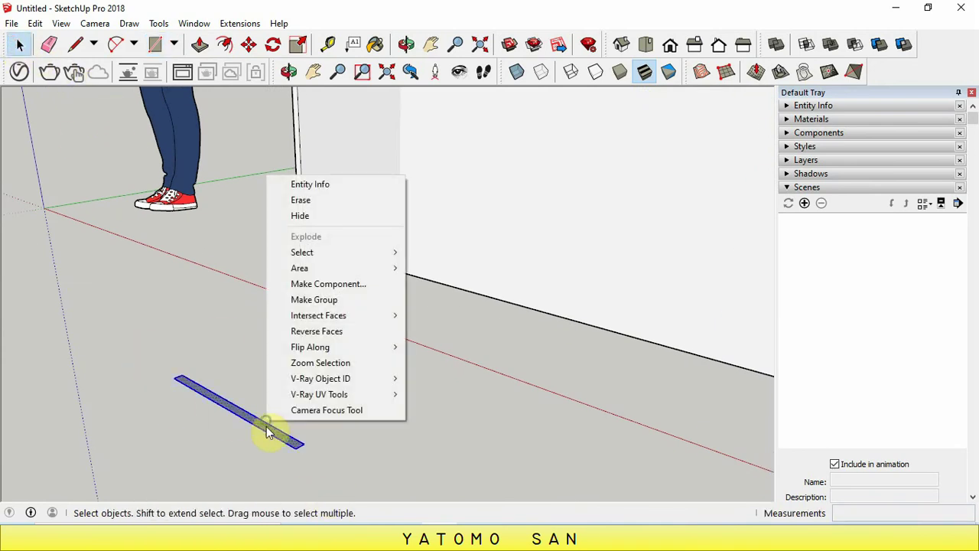
click(308, 304)
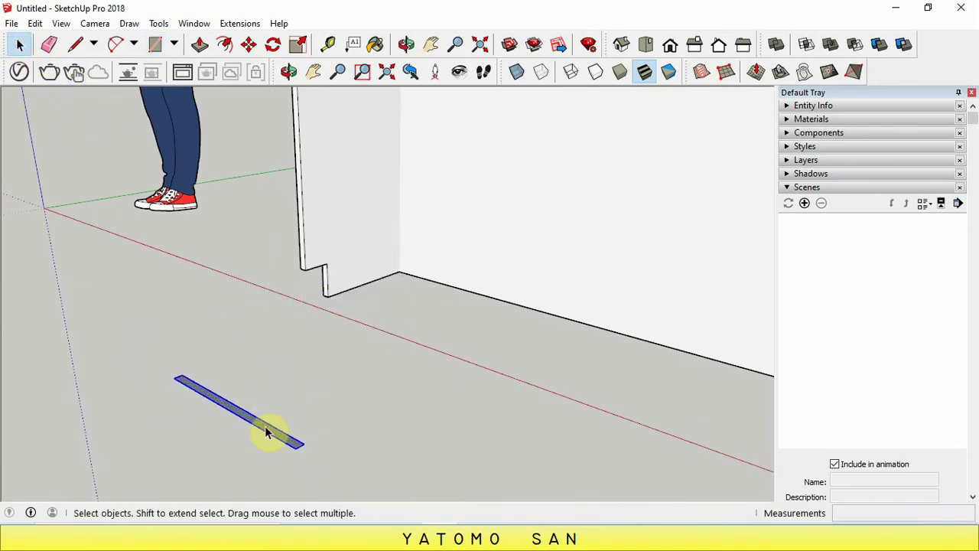
right_click(266, 432)
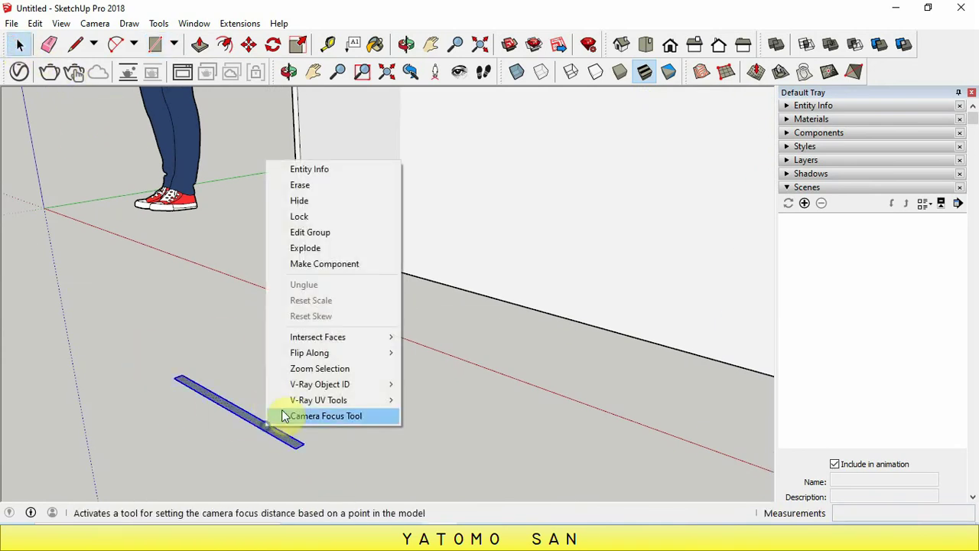
click(304, 233)
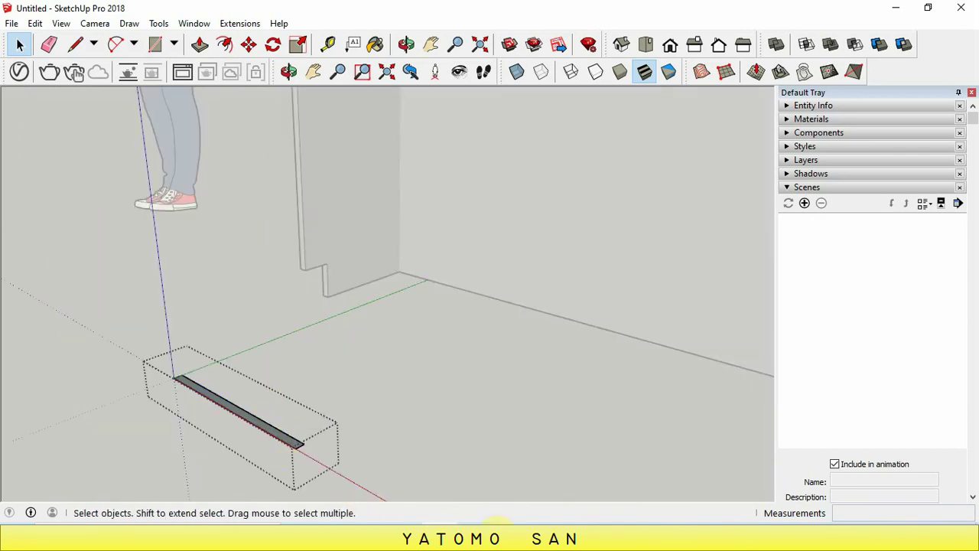
click(511, 540)
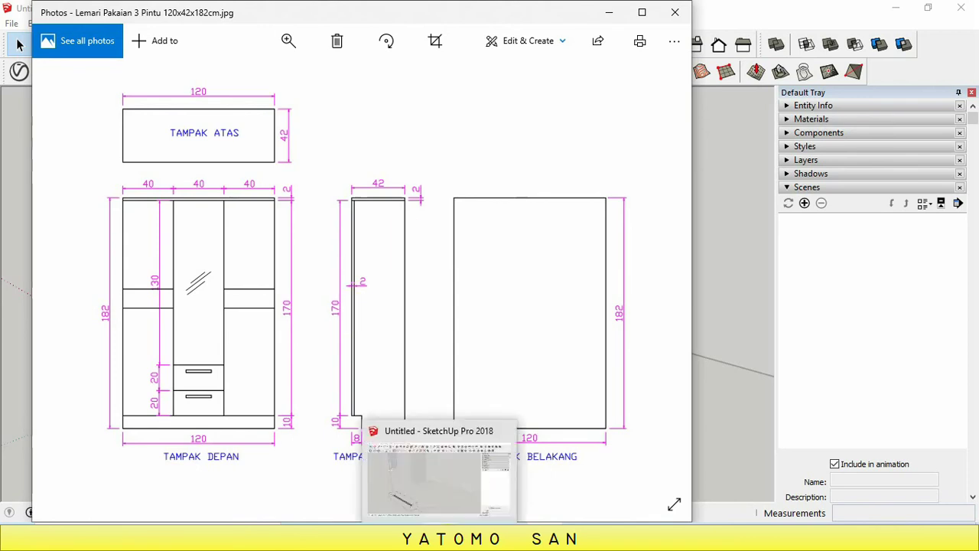
click(448, 504)
click(200, 44)
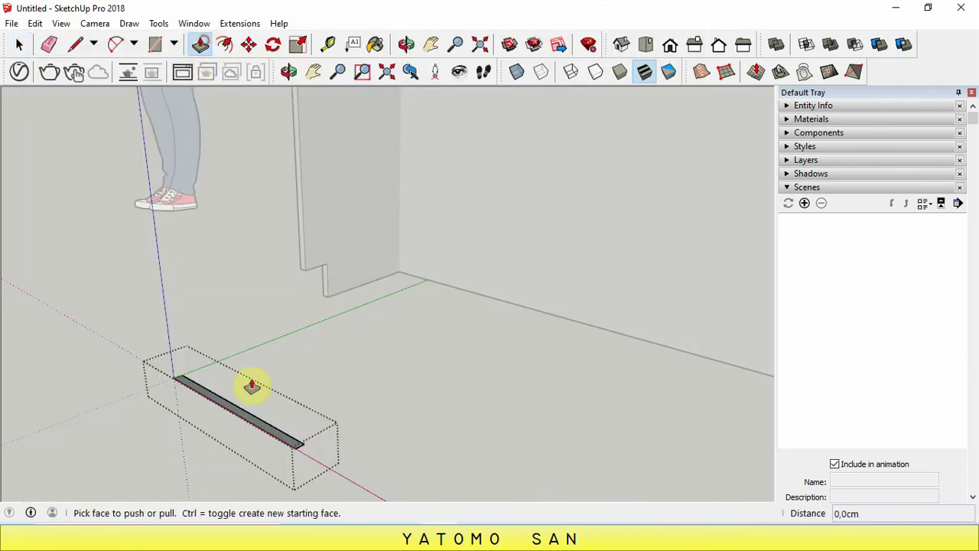
drag(252, 423, 241, 343)
text(17)
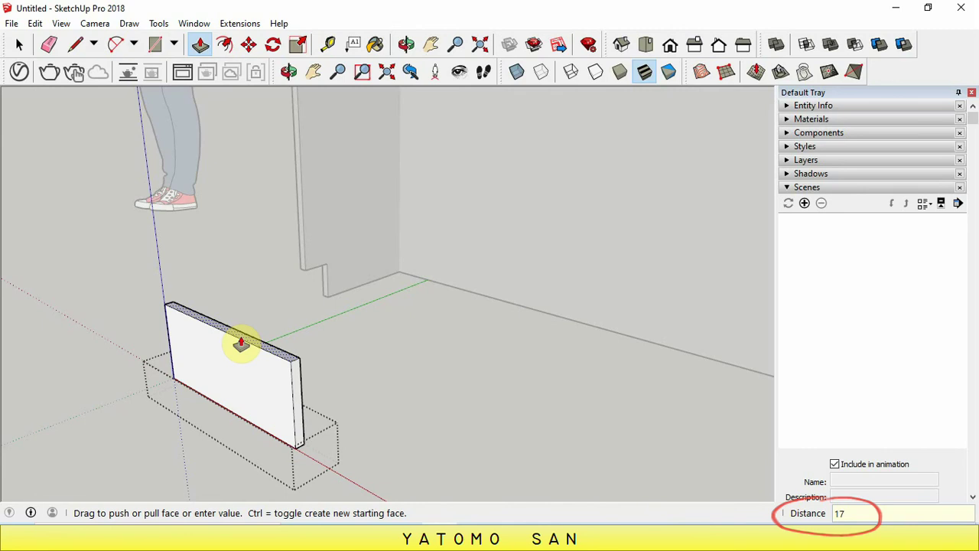
text(0)
key(Return)
mouse_move(241, 342)
middle_down()
mouse_move(317, 459)
mouse_move(204, 284)
mouse_move(248, 174)
middle_up()
key(space)
scroll(262, 273, down, 3)
scroll(251, 280, down, 2)
scroll(249, 174, up, 3)
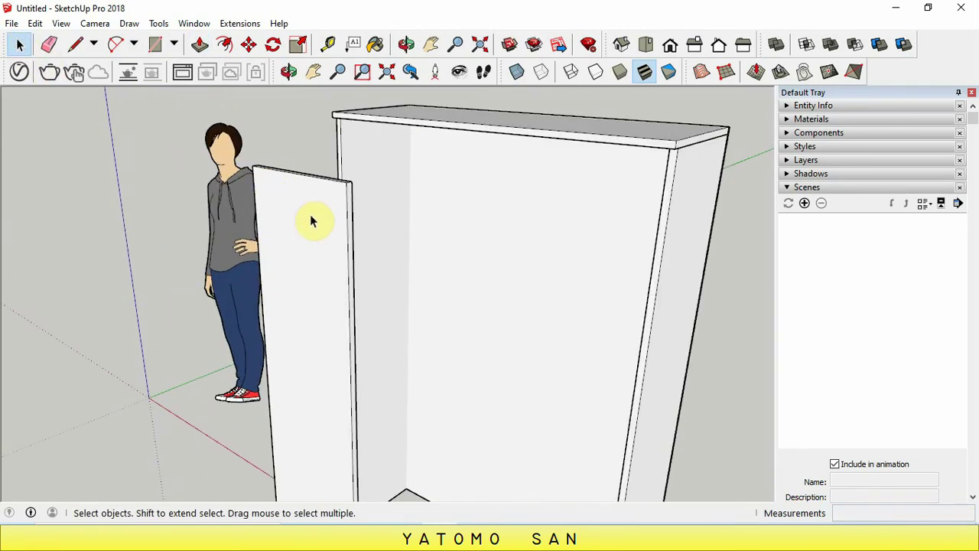
Step: Turn the view toward the cabinet front and pick up the door panel by its top corner
click(405, 44)
mouse_move(393, 306)
mouse_down()
mouse_move(590, 267)
mouse_move(627, 229)
mouse_move(497, 169)
mouse_up()
right_click(496, 168)
click(531, 184)
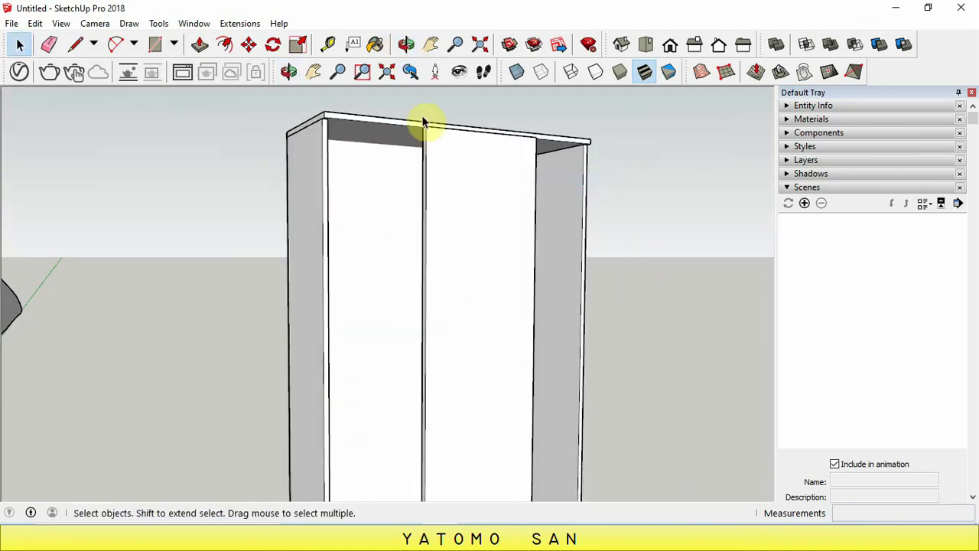
scroll(429, 126, up, 3)
scroll(431, 136, up, 2)
click(248, 44)
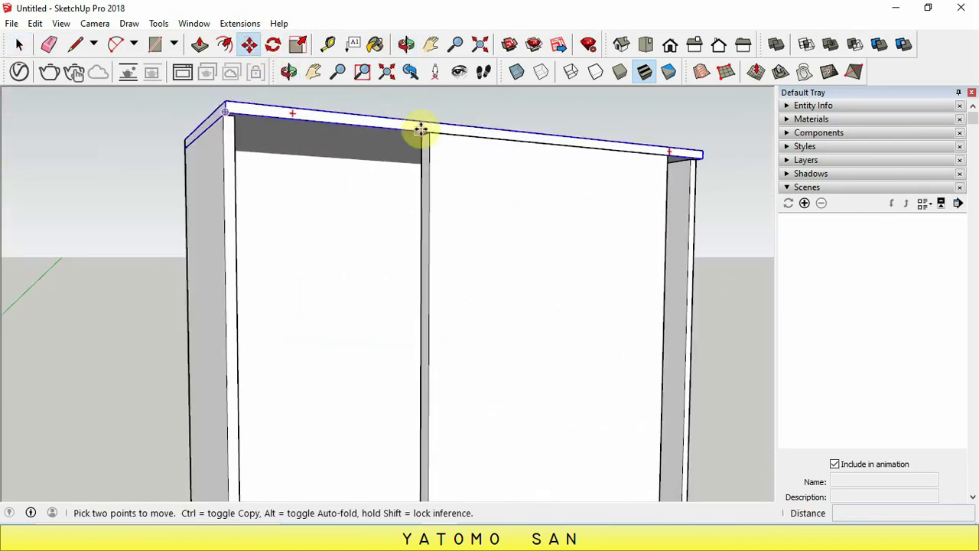
click(426, 135)
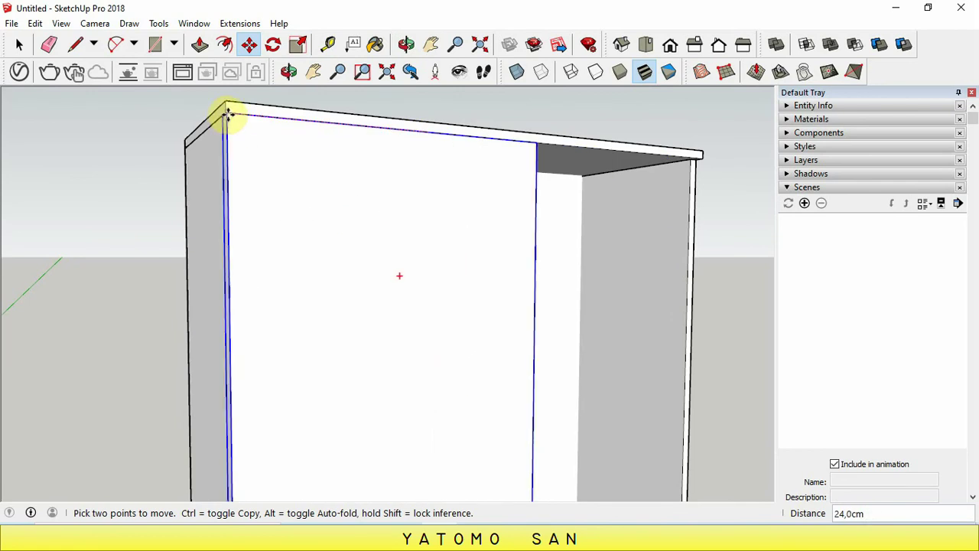
Step: Drop the 170 cm door panel onto the cabinet's front corner under the top slab
click(406, 43)
mouse_move(273, 163)
mouse_down()
mouse_move(384, 192)
mouse_move(292, 199)
mouse_move(240, 153)
mouse_move(273, 164)
mouse_up()
right_click(277, 163)
click(303, 172)
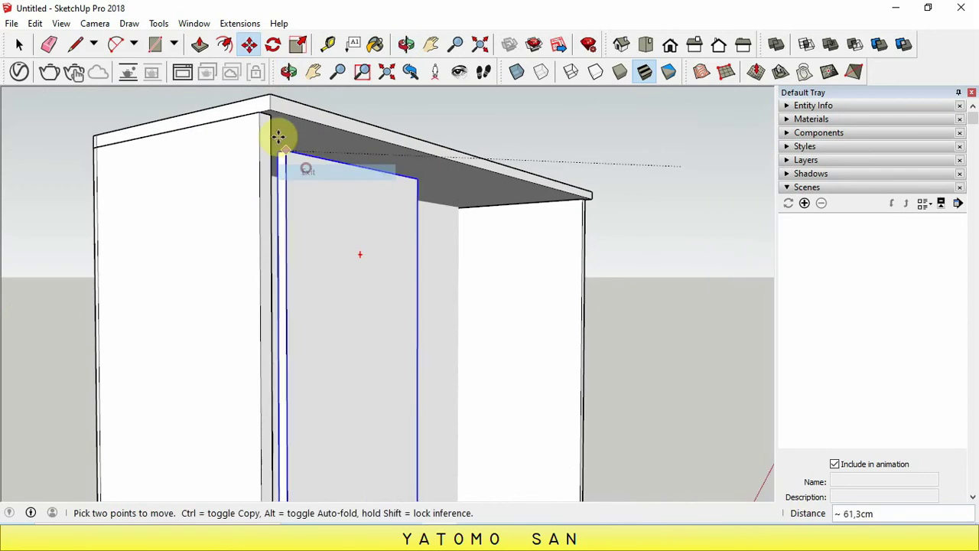
click(267, 108)
scroll(327, 208, down, 2)
scroll(327, 208, down, 3)
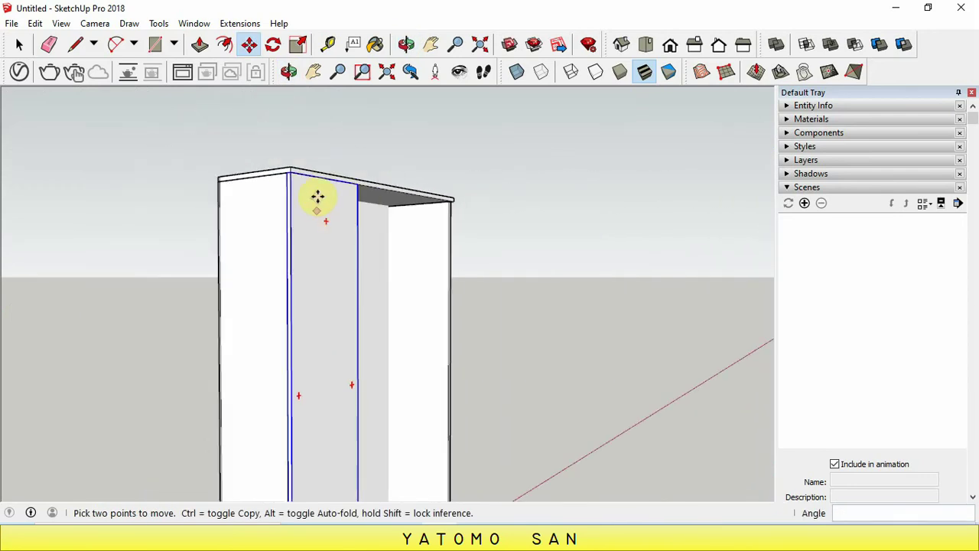
key(space)
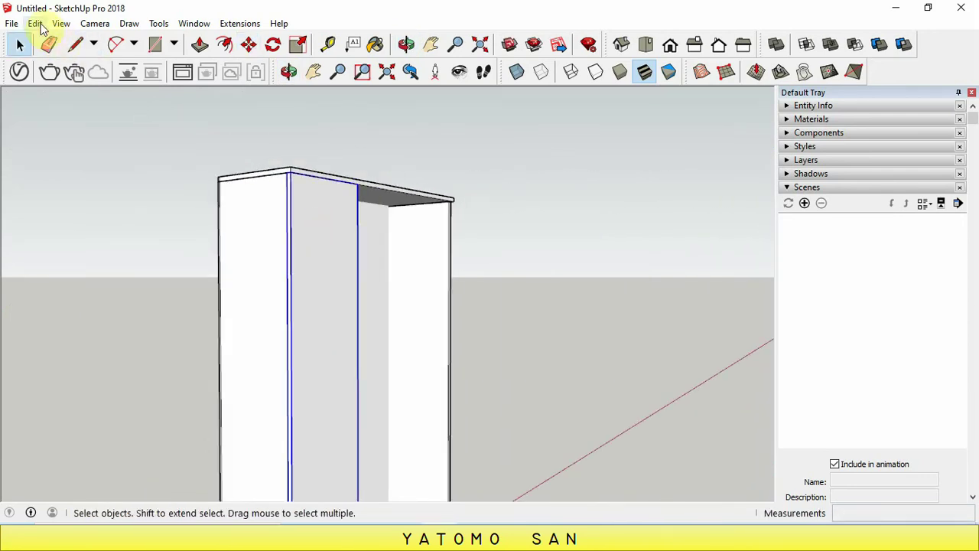
Step: Copy the door panel and paste a second door beside the cabinet
click(34, 23)
click(57, 88)
click(34, 23)
click(60, 107)
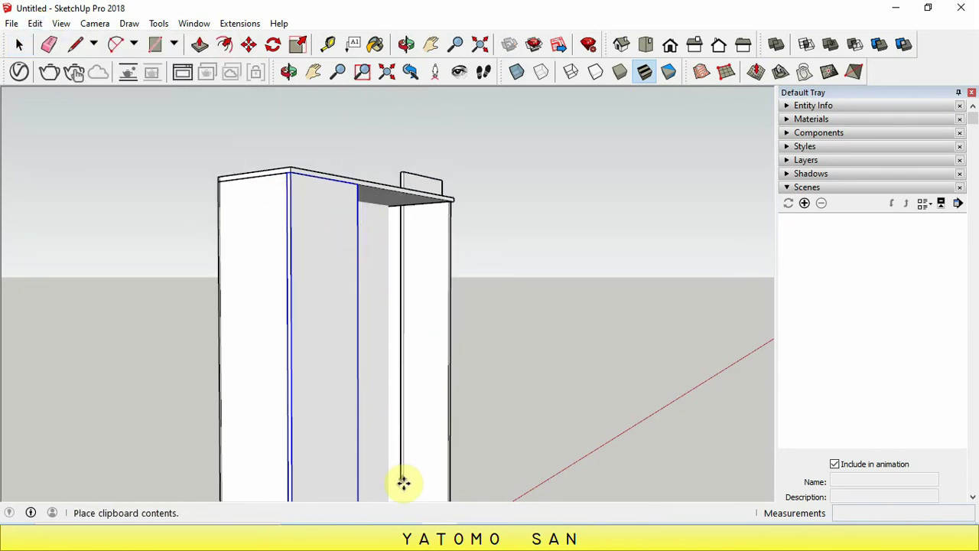
click(431, 495)
scroll(437, 175, up, 2)
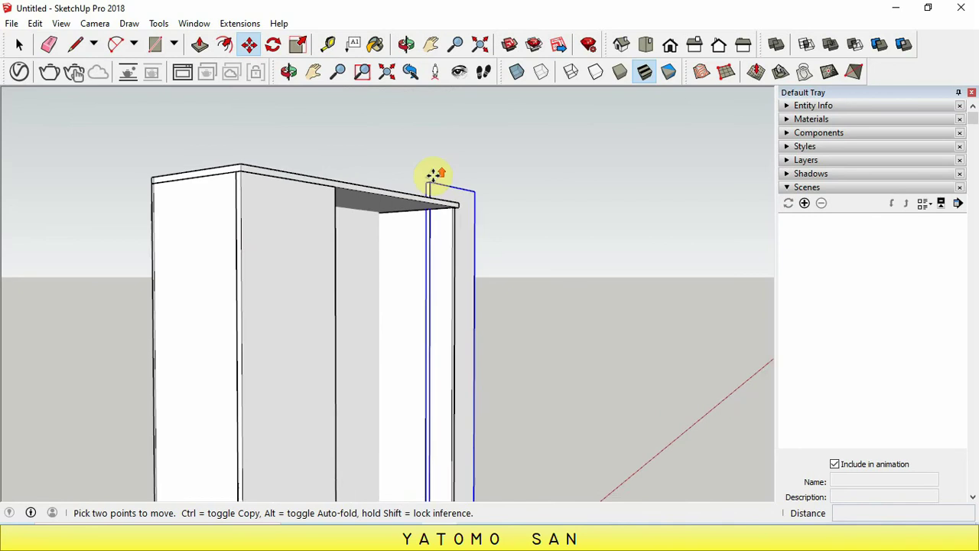
scroll(430, 179, up, 2)
scroll(426, 179, up, 2)
click(429, 178)
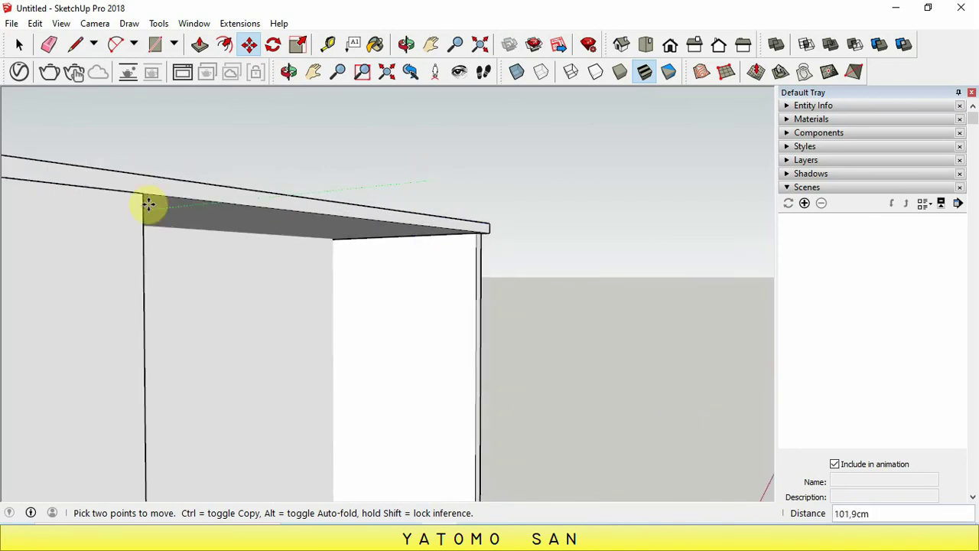
Step: Paste a third door and move it about 85 cm across, flush with the cabinet front
click(35, 23)
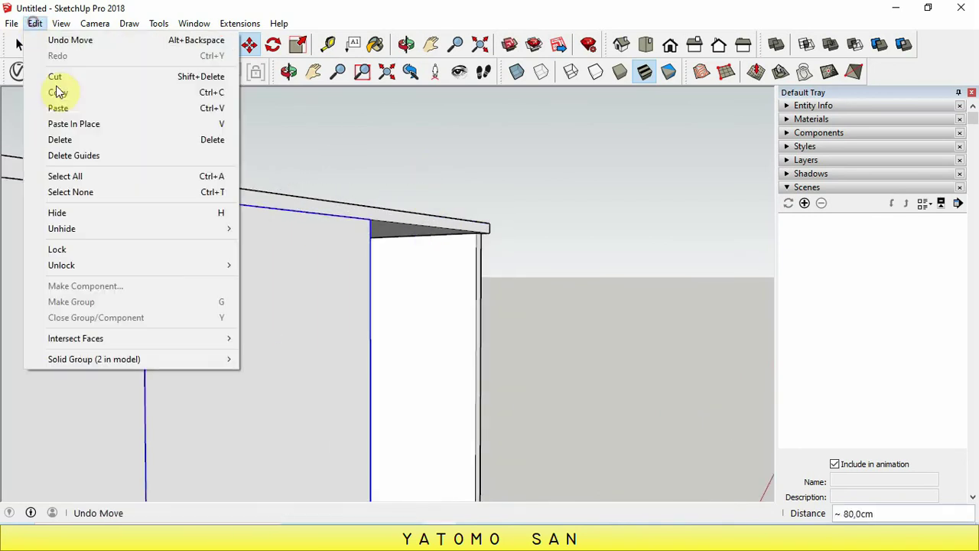
click(58, 108)
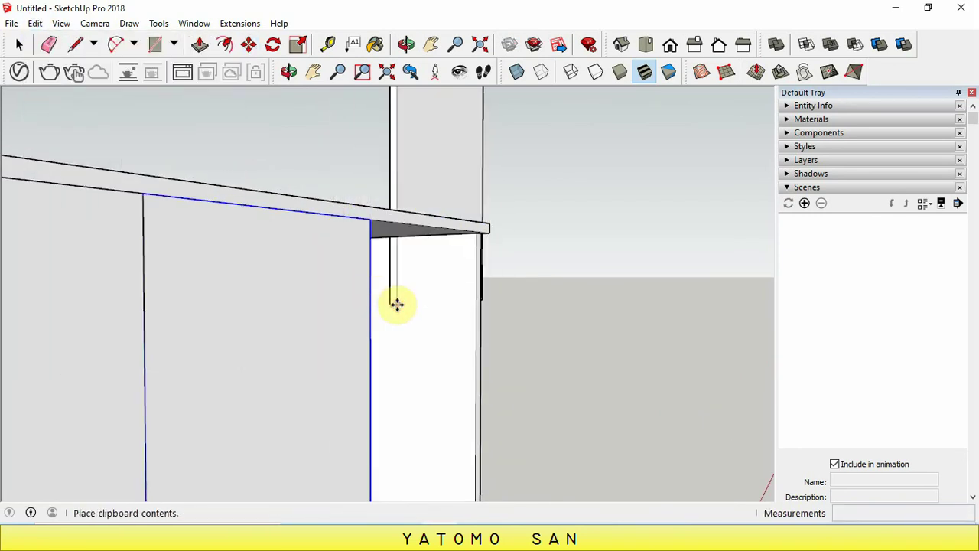
click(396, 304)
click(400, 94)
click(410, 388)
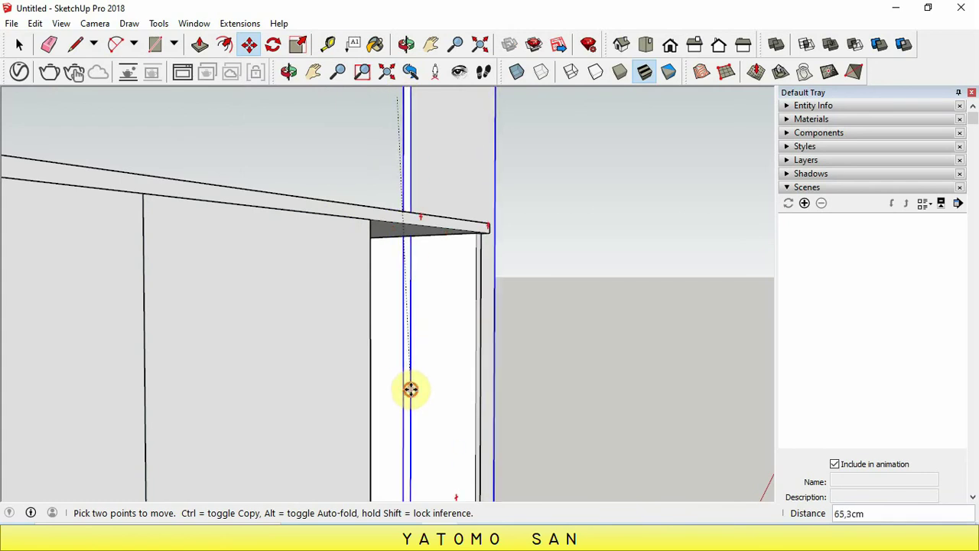
click(431, 141)
click(422, 430)
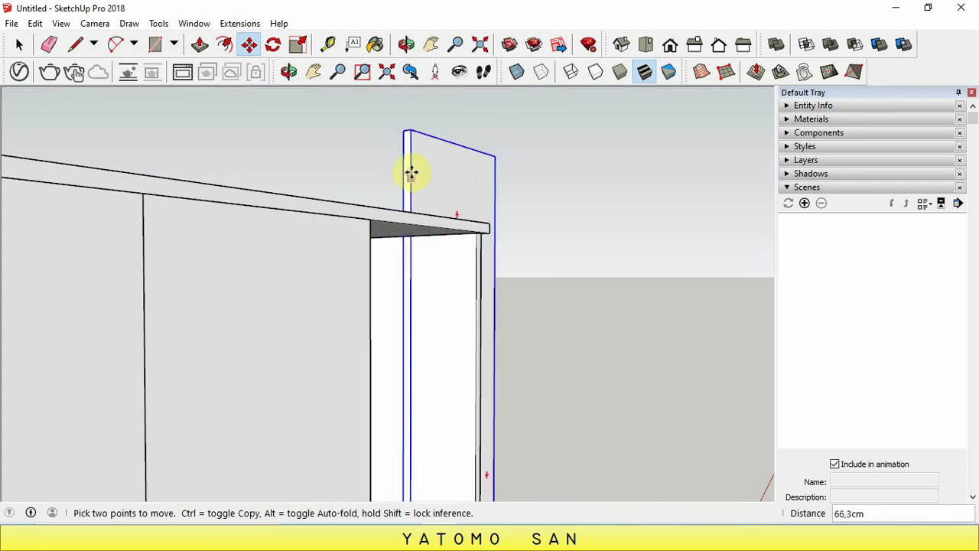
click(412, 133)
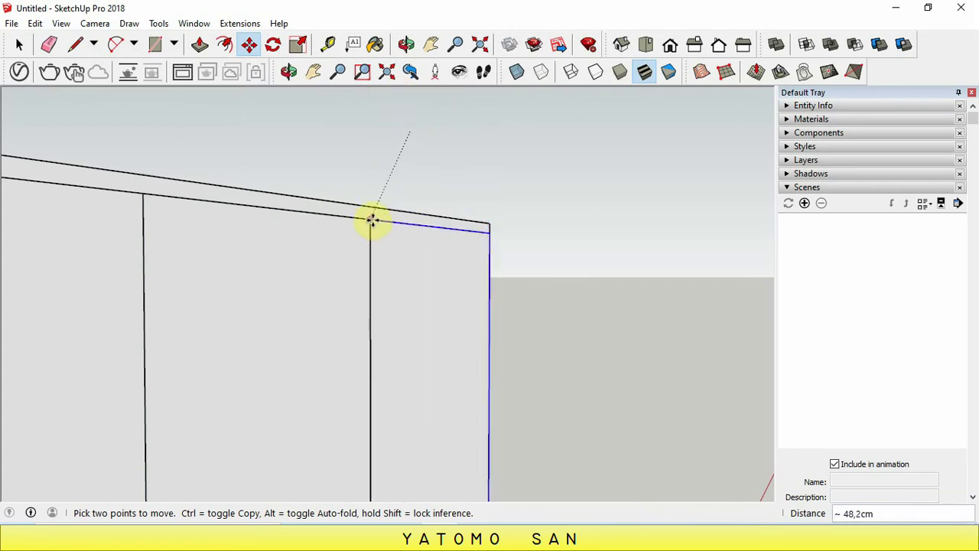
click(258, 255)
scroll(275, 266, down, 4)
scroll(296, 269, down, 3)
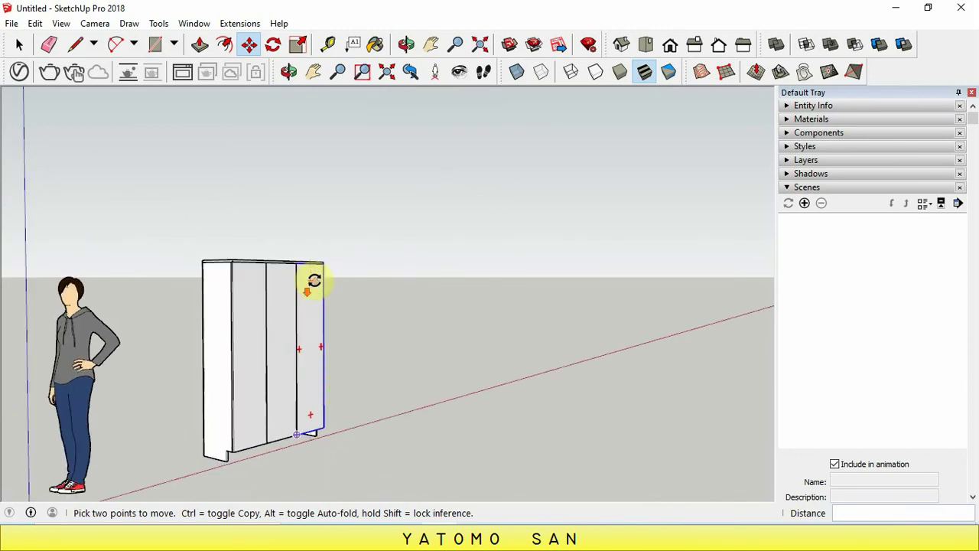
scroll(243, 449, up, 2)
scroll(251, 454, up, 2)
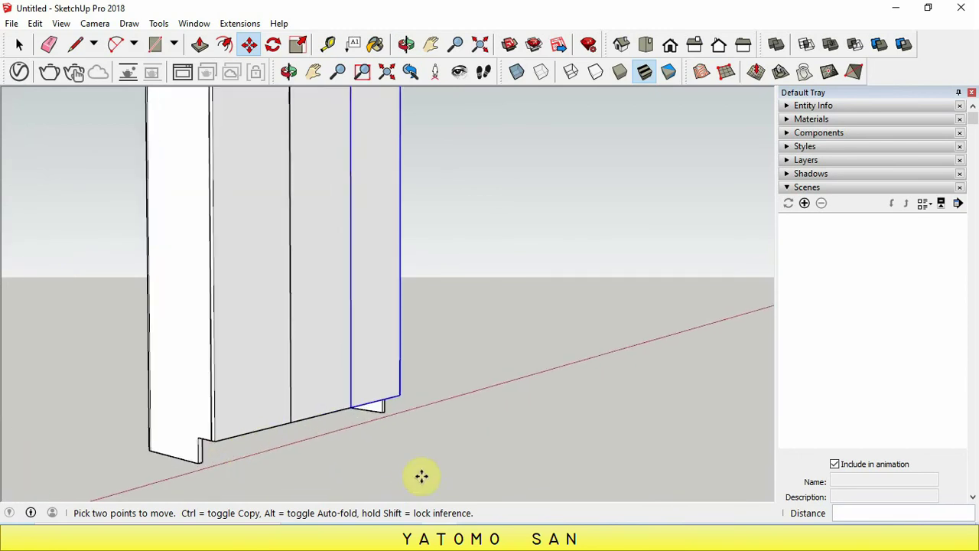
mouse_move(439, 539)
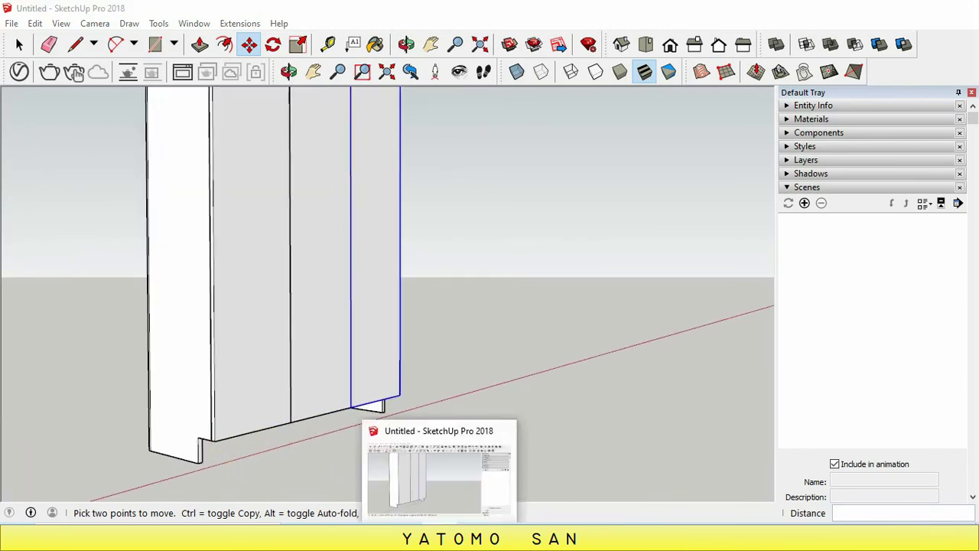
click(440, 539)
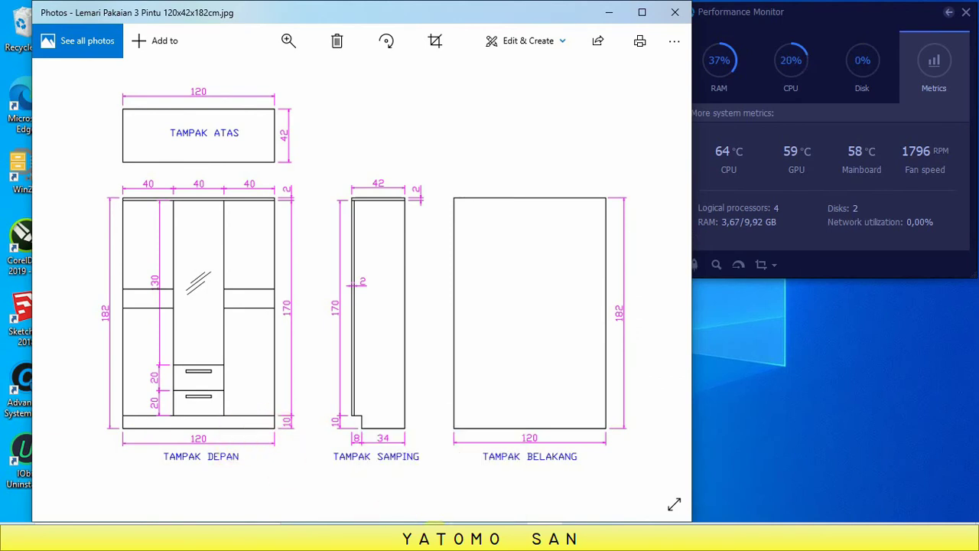
click(434, 523)
scroll(337, 452, down, 2)
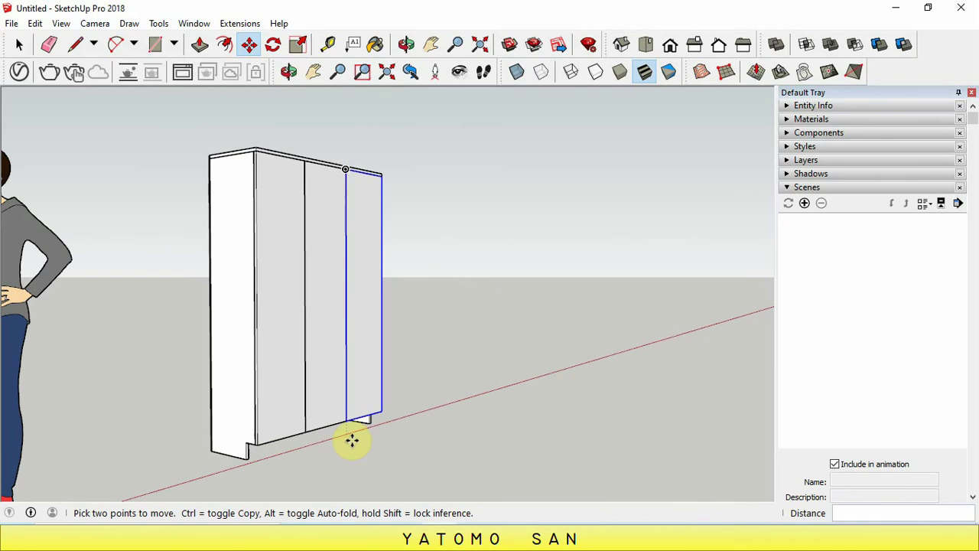
Step: Draw a 120 × 2 cm plinth rectangle on the ground beside the cabinet
click(154, 43)
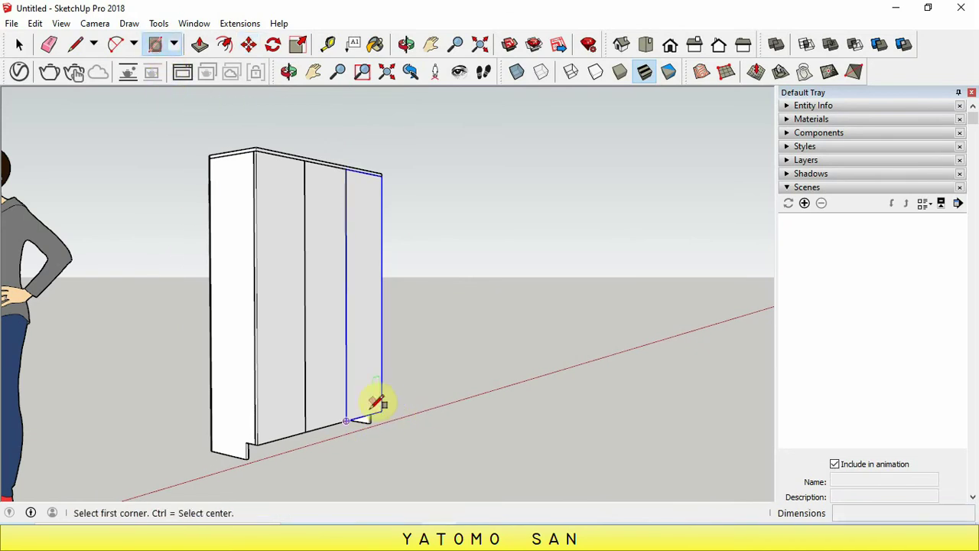
click(347, 474)
text(120;2)
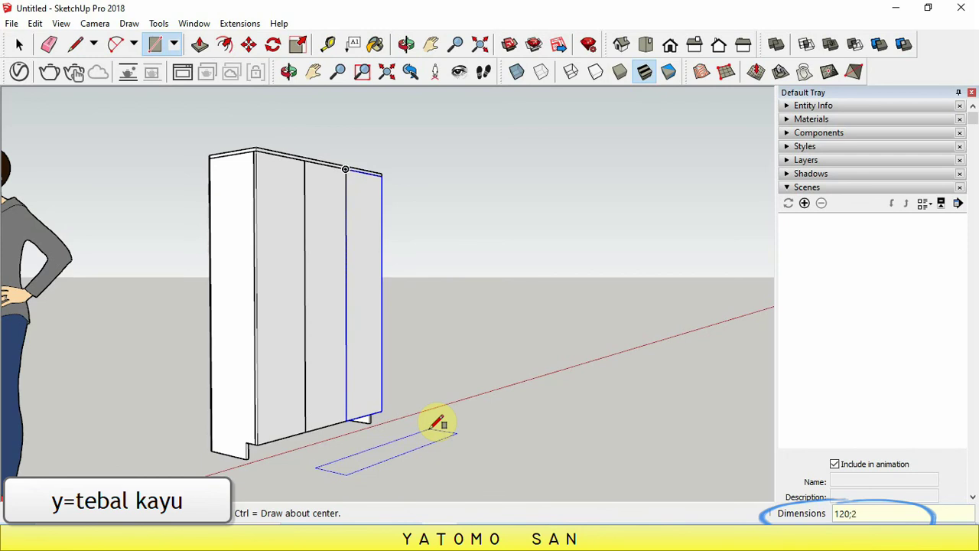
key(Return)
scroll(420, 447, up, 2)
scroll(394, 462, down, 4)
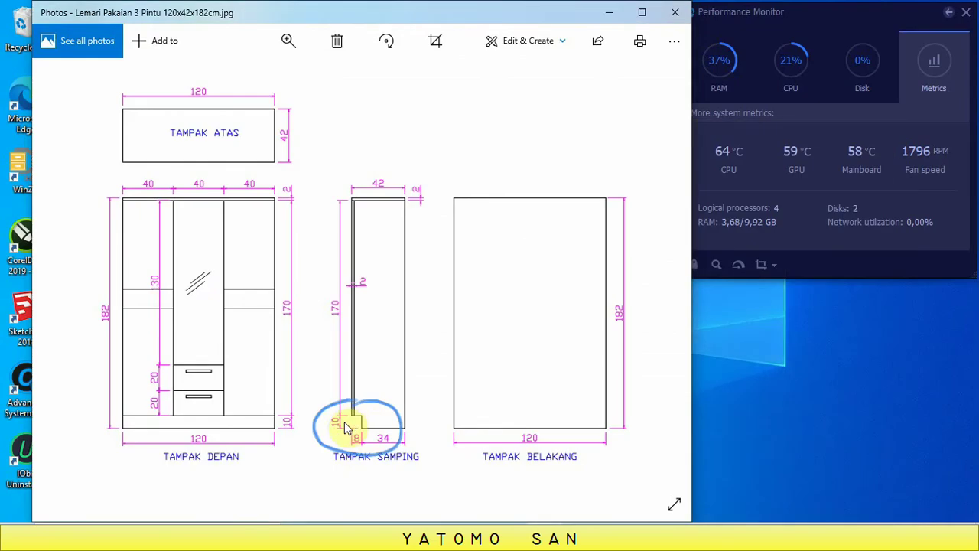
drag(310, 417, 287, 426)
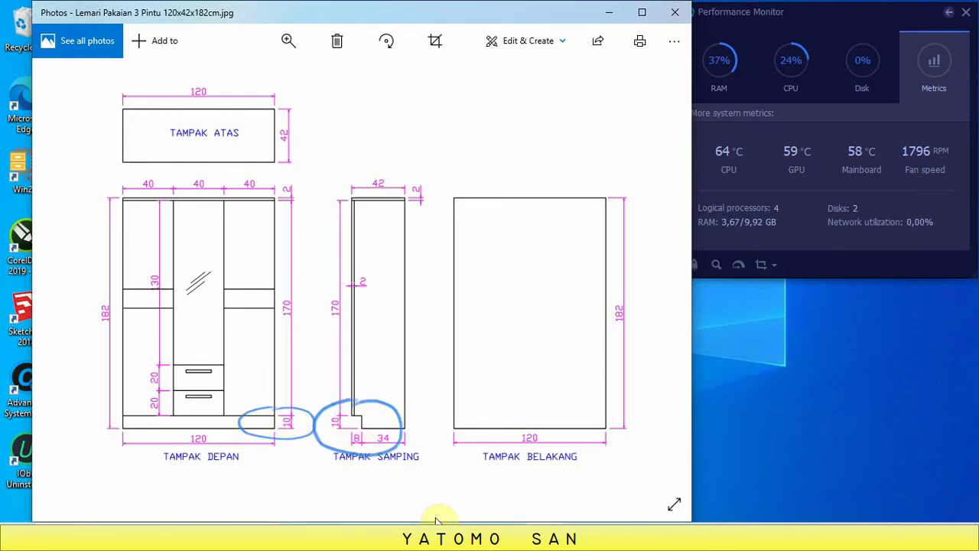
click(376, 448)
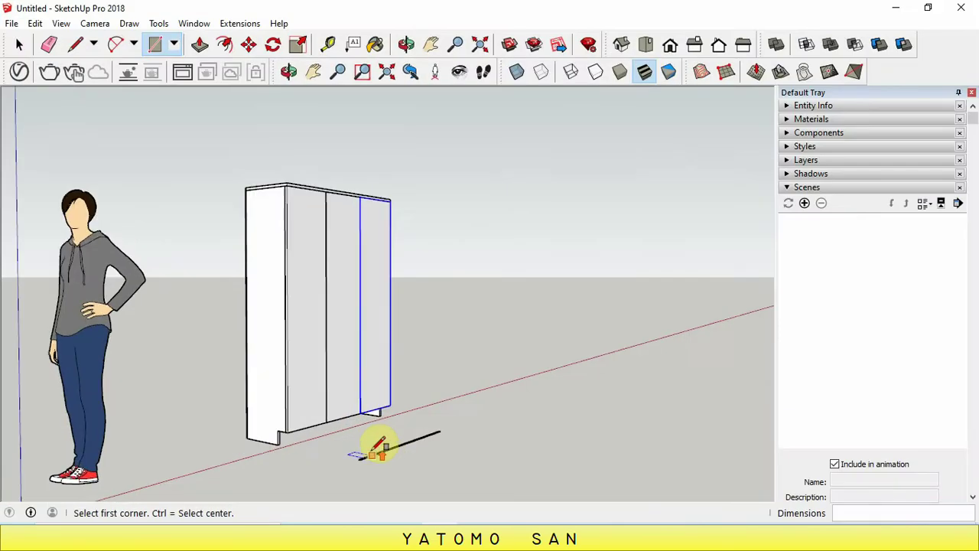
scroll(376, 448, up, 2)
scroll(380, 449, up, 2)
scroll(380, 448, up, 1)
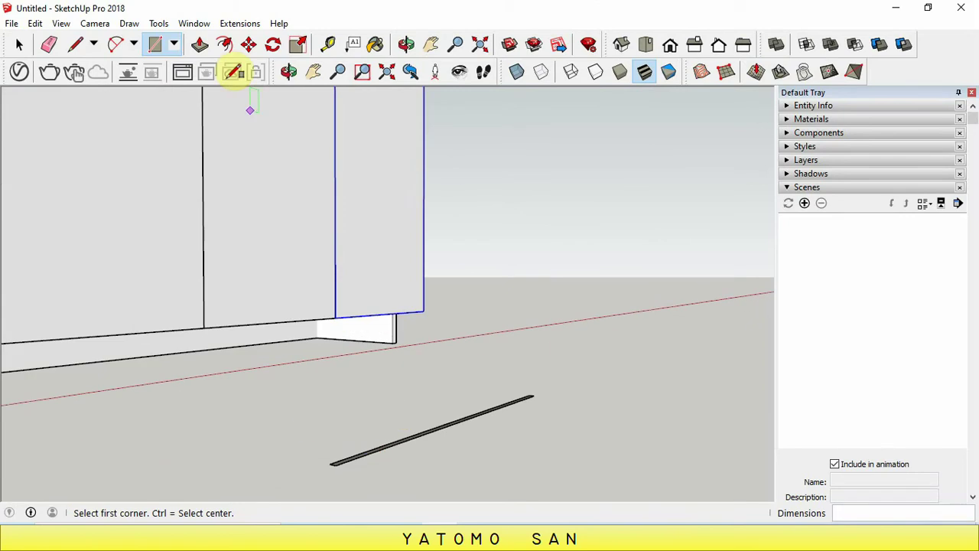
Step: Pull the rectangle up into a 10 cm high plinth board and group it
click(200, 44)
click(380, 453)
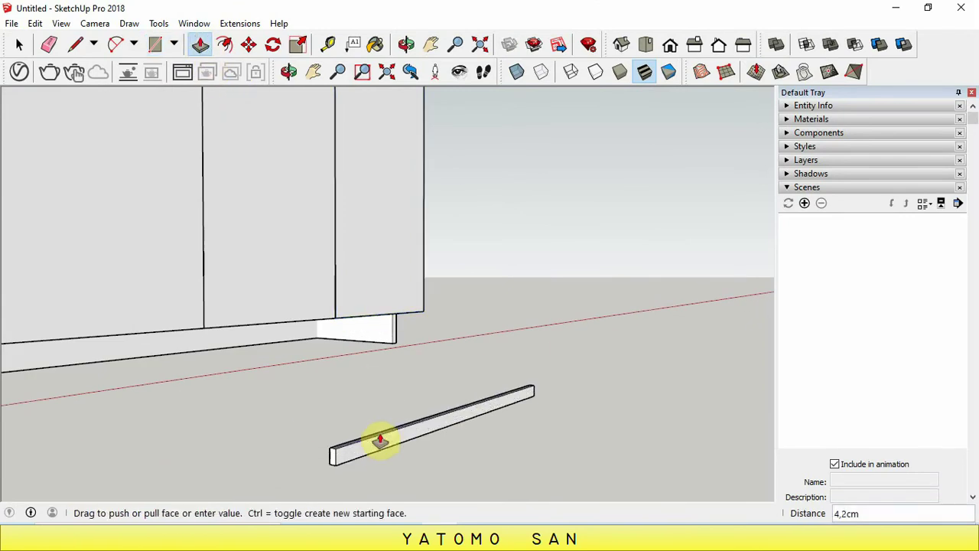
text(10)
key(Return)
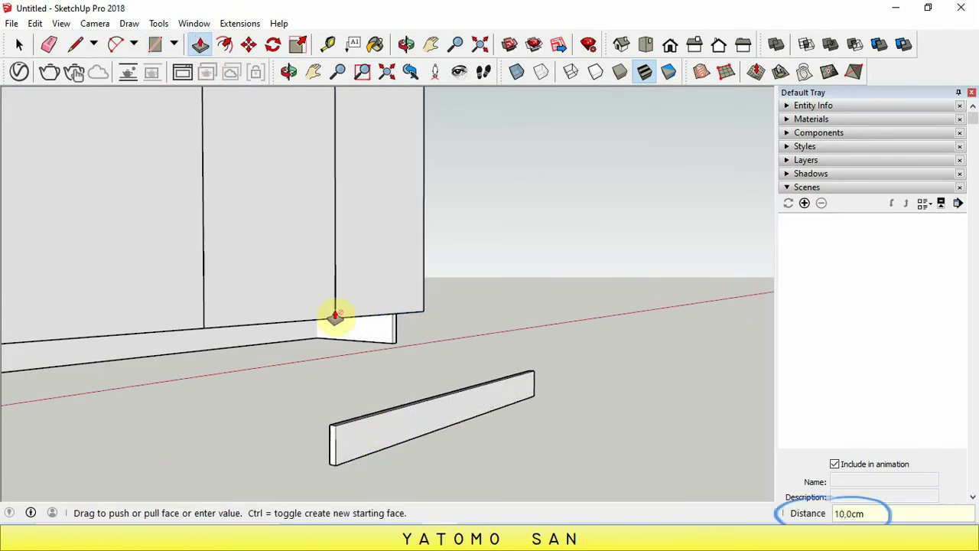
click(20, 43)
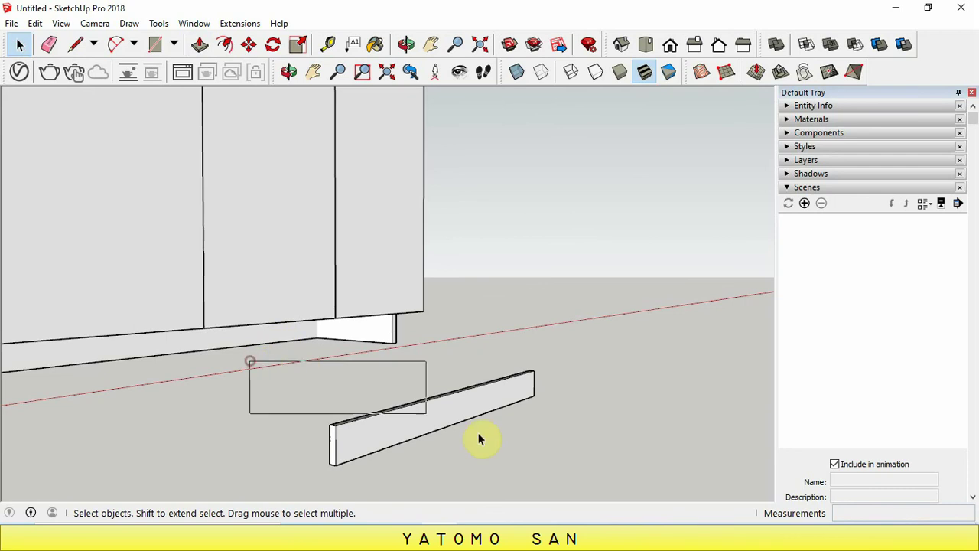
drag(479, 439, 603, 511)
right_click(420, 422)
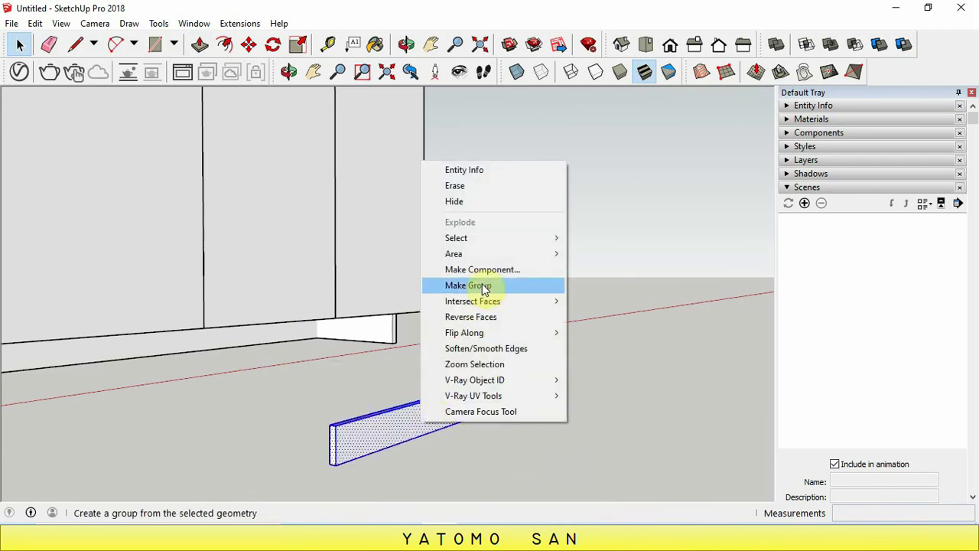
click(482, 285)
mouse_move(482, 287)
middle_down()
mouse_move(420, 420)
mouse_move(354, 426)
middle_up()
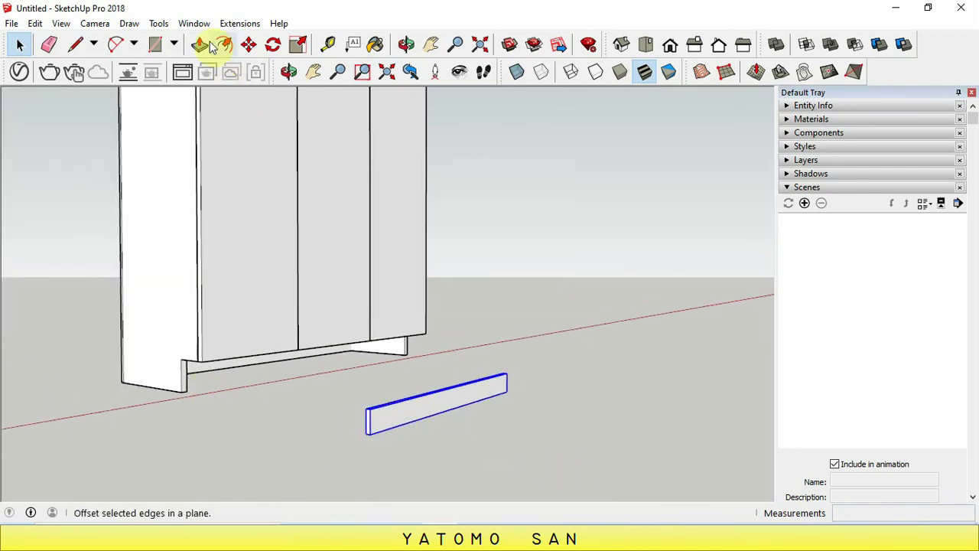
Step: Move the plinth board by its corner into the recess under the cabinet's front
click(248, 43)
click(369, 408)
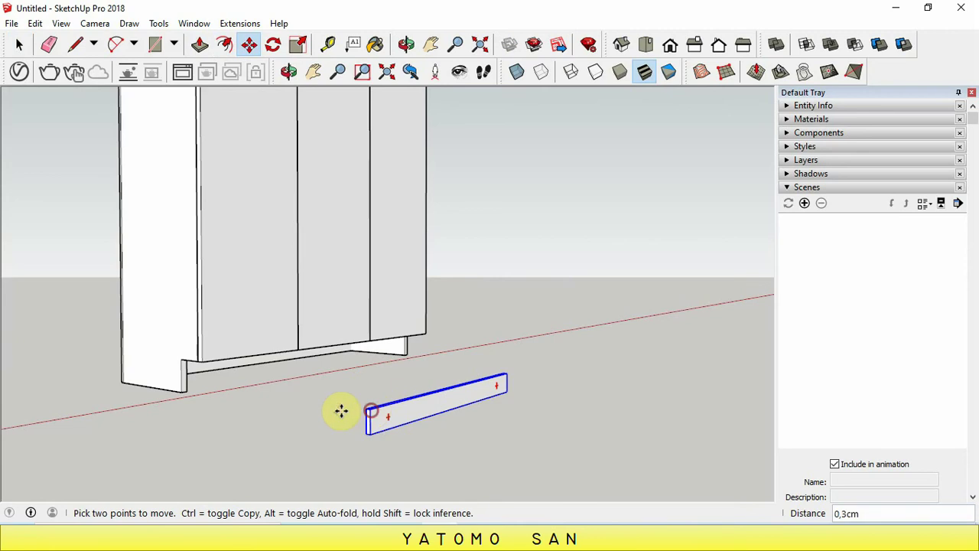
scroll(204, 387, up, 2)
scroll(192, 376, up, 3)
scroll(113, 285, up, 2)
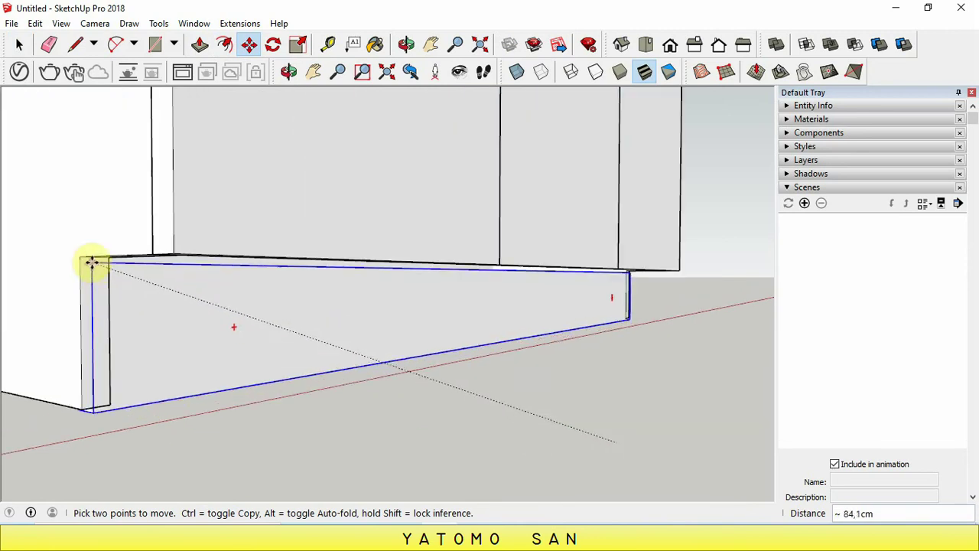
click(88, 266)
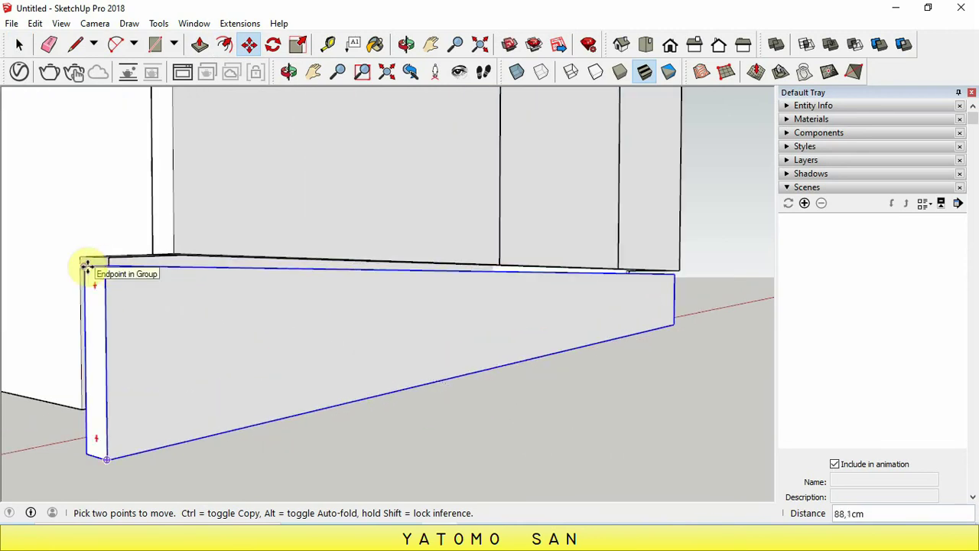
click(105, 267)
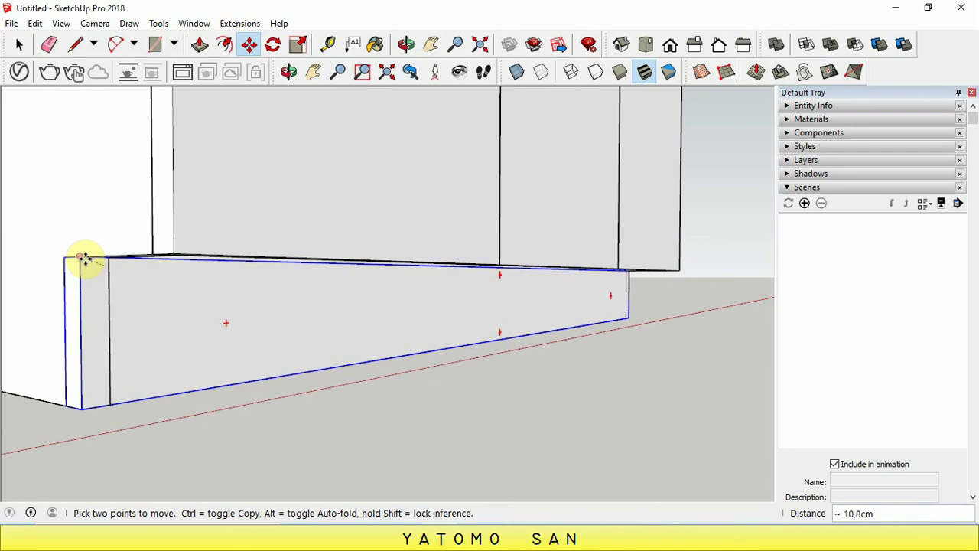
click(84, 259)
scroll(267, 316, down, 1)
scroll(267, 317, down, 1)
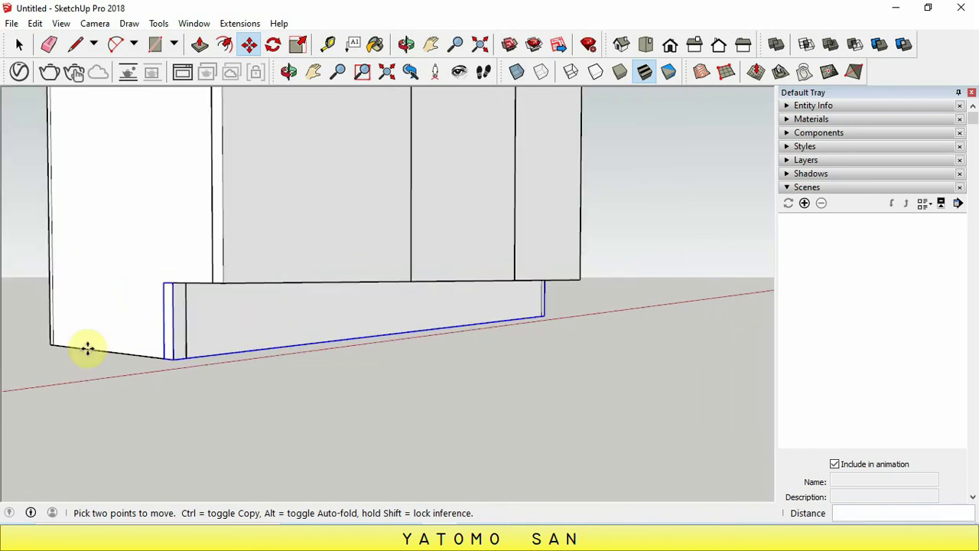
click(19, 43)
scroll(135, 393, down, 1)
scroll(230, 405, down, 1)
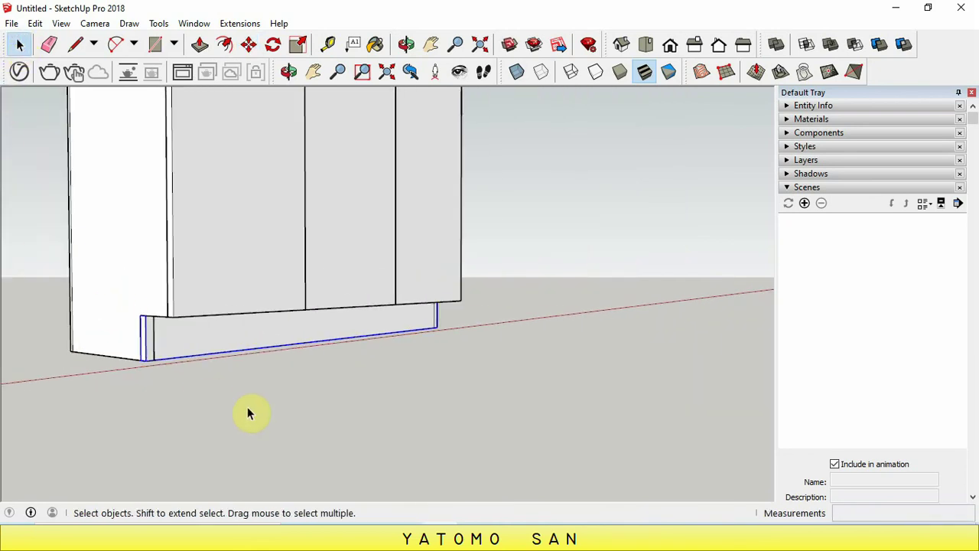
scroll(260, 395, down, 1)
scroll(298, 389, down, 1)
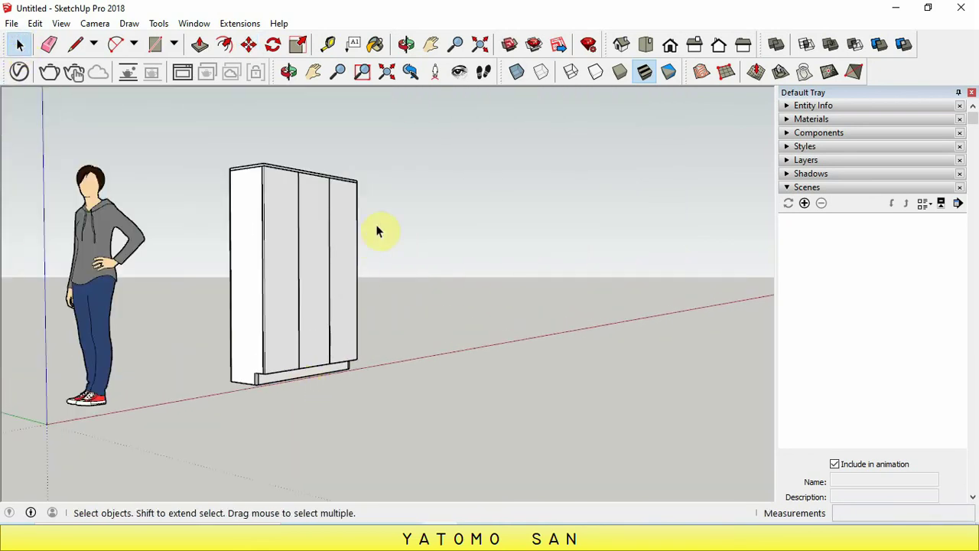
scroll(377, 231, up, 2)
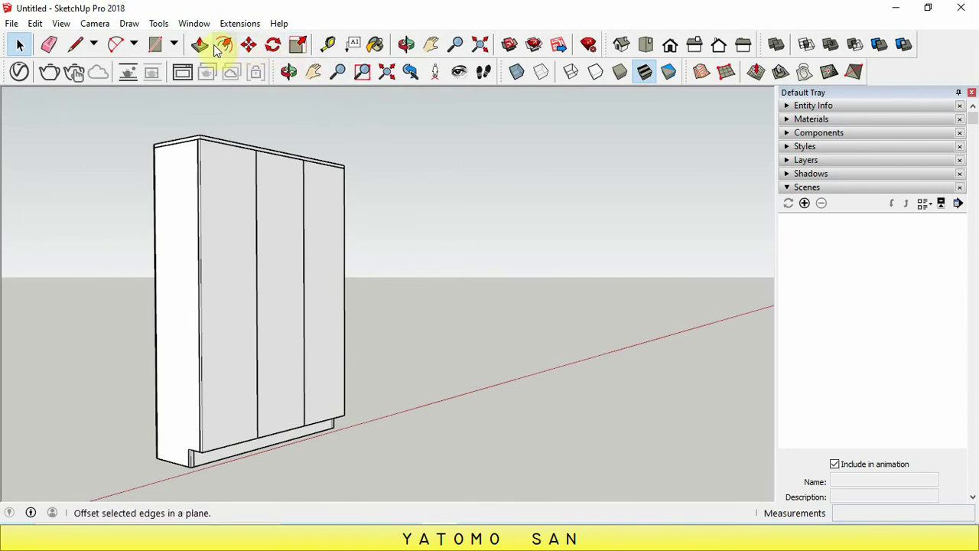
Step: Select all three doors from the front and hide them, then view the reference drawing
click(406, 44)
mouse_move(381, 220)
mouse_down()
mouse_move(358, 263)
mouse_move(306, 284)
mouse_up()
right_click(323, 264)
click(349, 275)
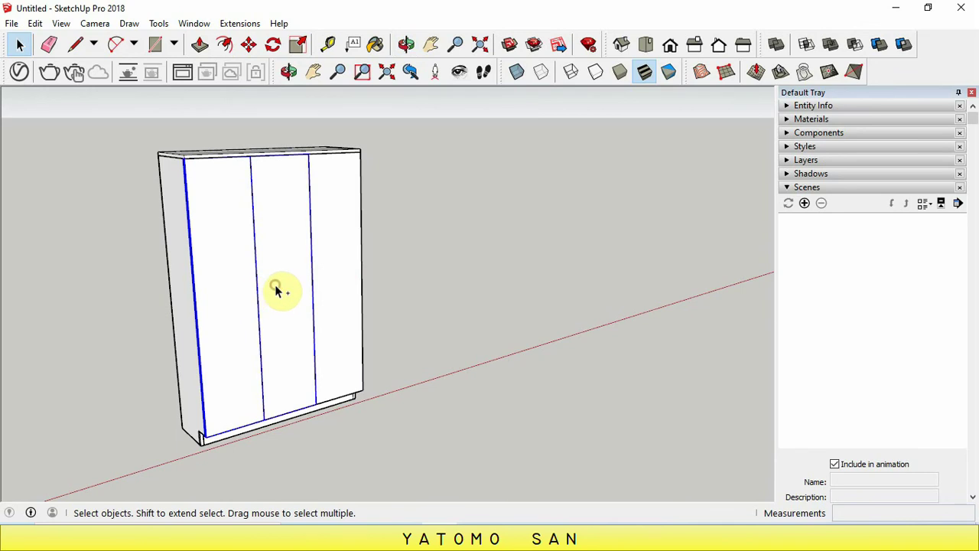
shift+click(329, 283)
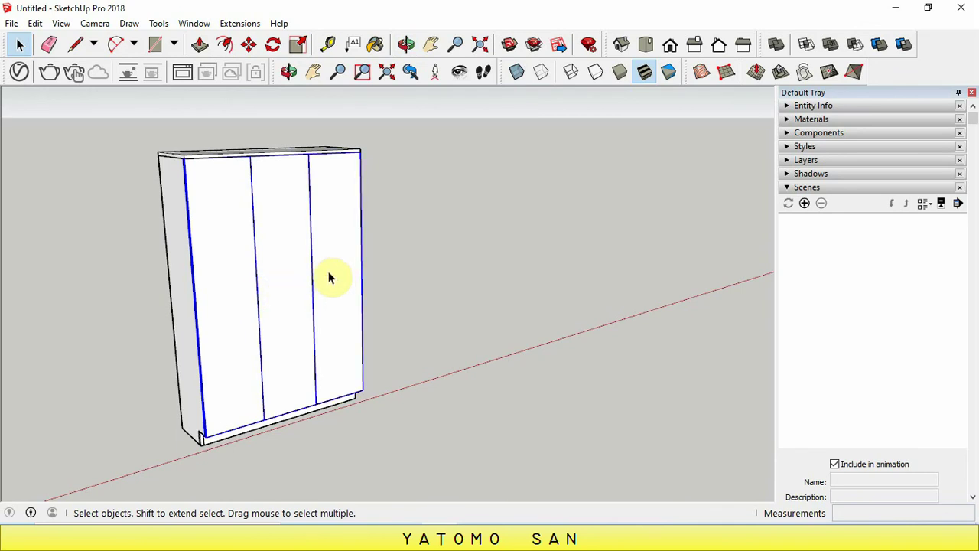
right_click(234, 244)
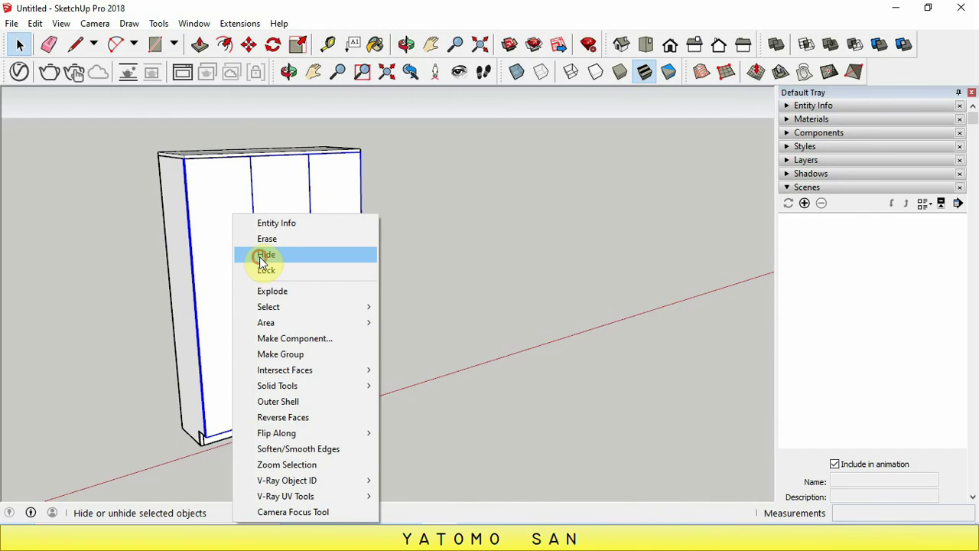
click(263, 257)
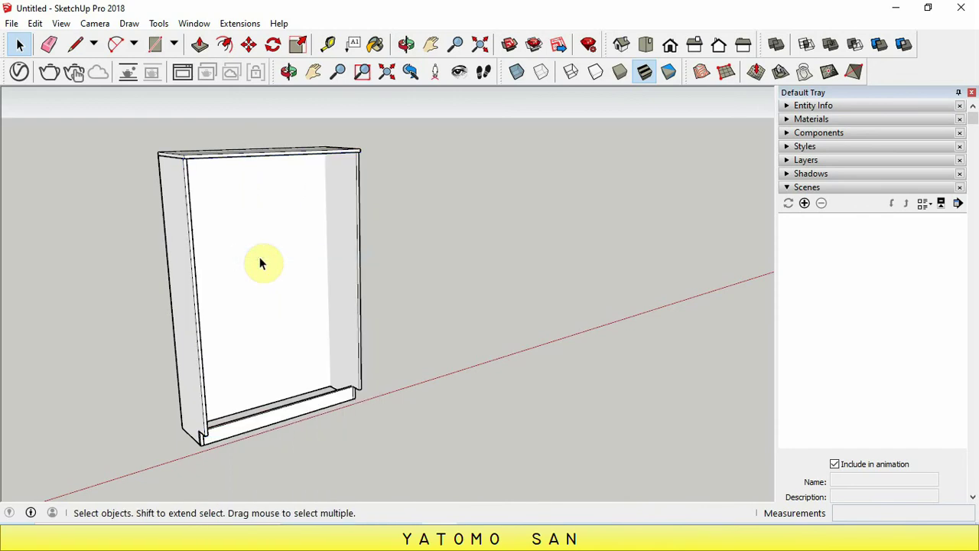
click(35, 24)
mouse_move(62, 228)
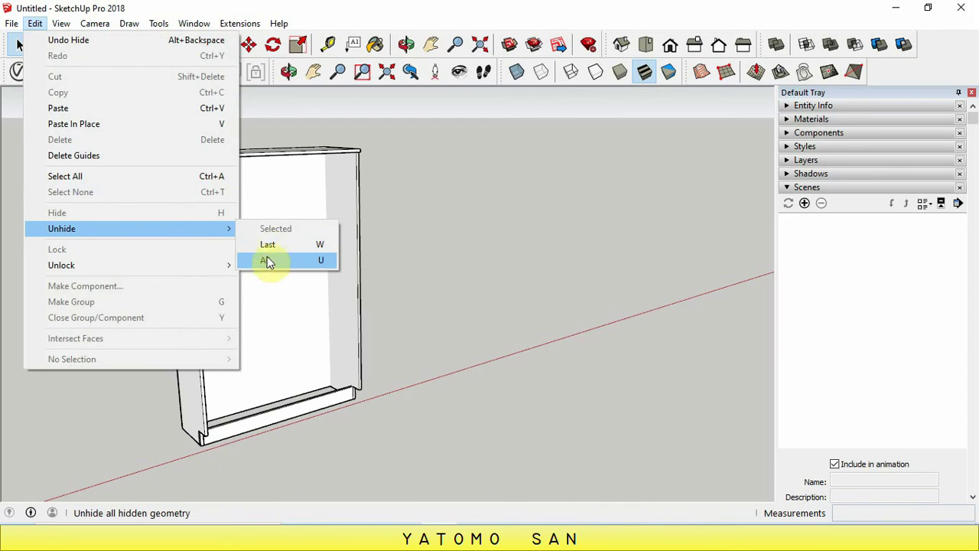
click(434, 187)
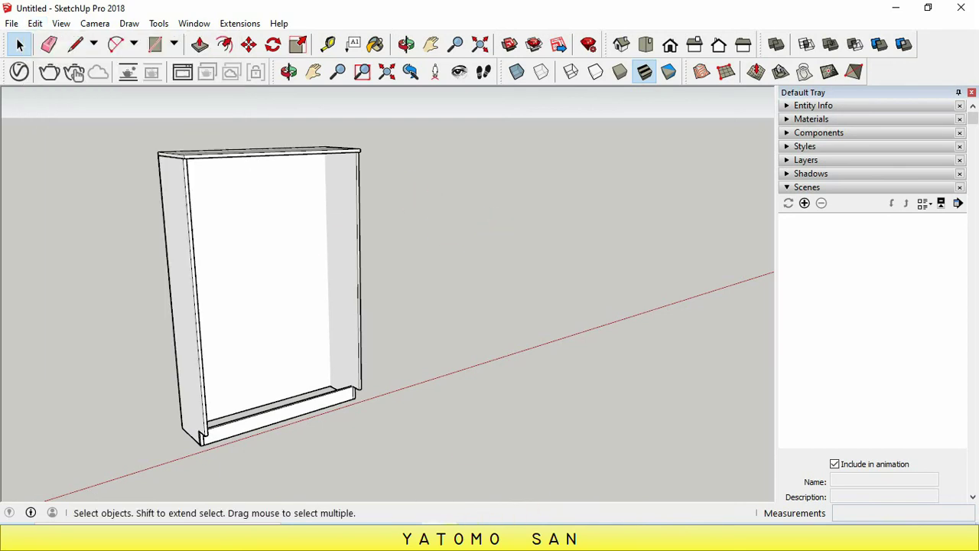
click(466, 540)
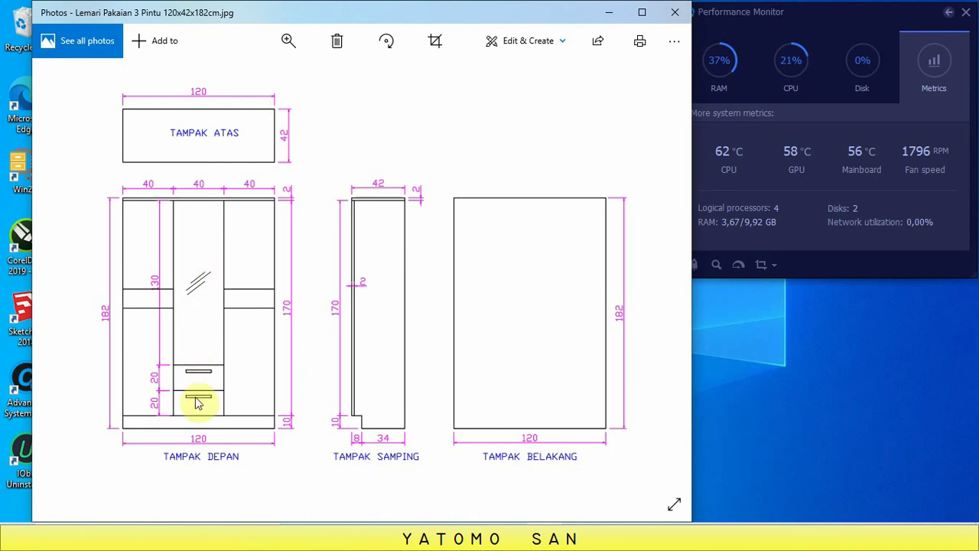
Step: Zoom in on the front-view drawers to confirm their 20 cm height, then return to SketchUp
scroll(197, 382, up, 2)
scroll(149, 344, up, 2)
scroll(162, 329, down, 1)
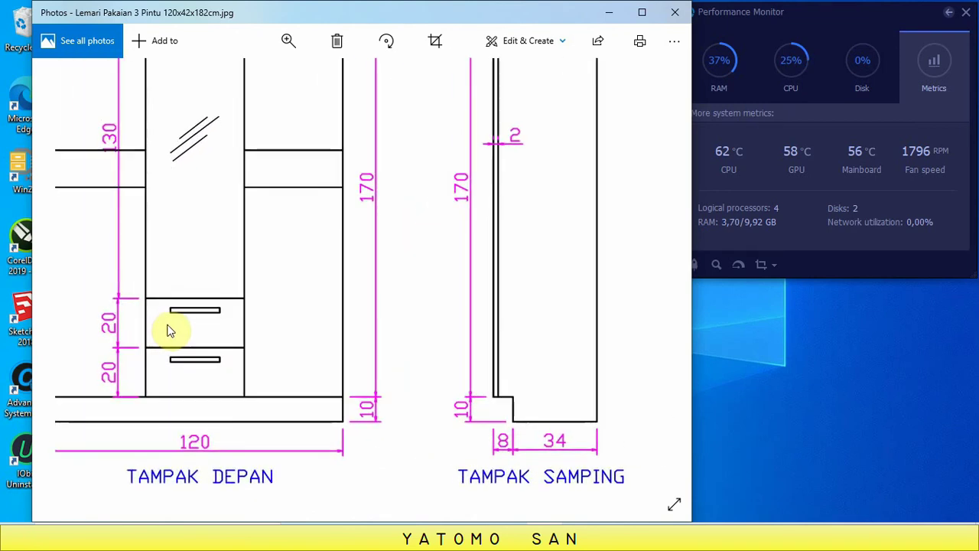
scroll(184, 323, down, 1)
scroll(210, 310, down, 1)
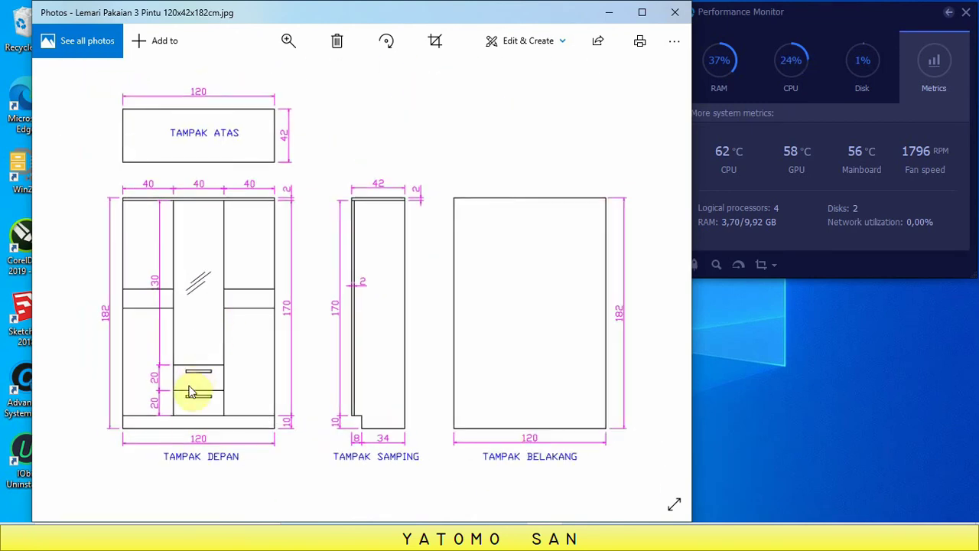
scroll(192, 394, up, 2)
scroll(229, 336, down, 1)
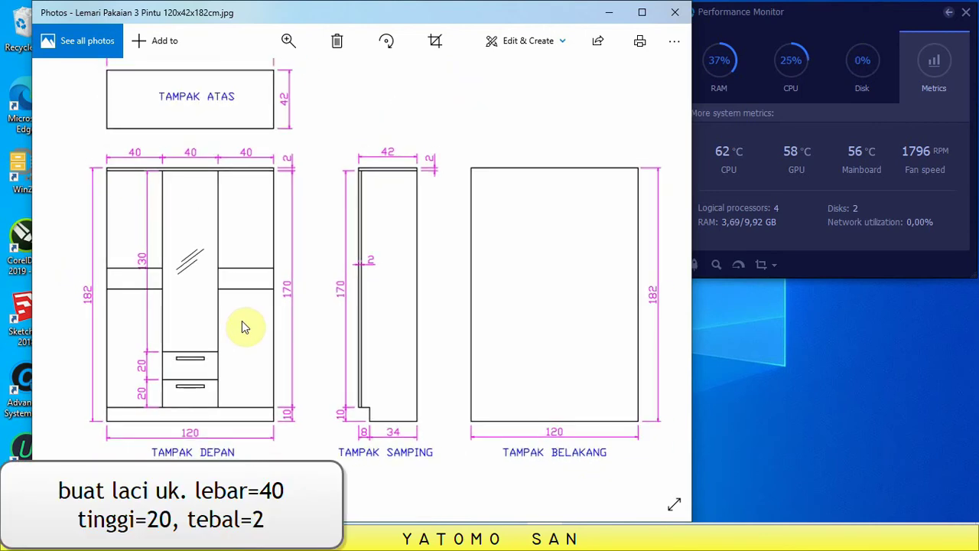
scroll(178, 328, up, 1)
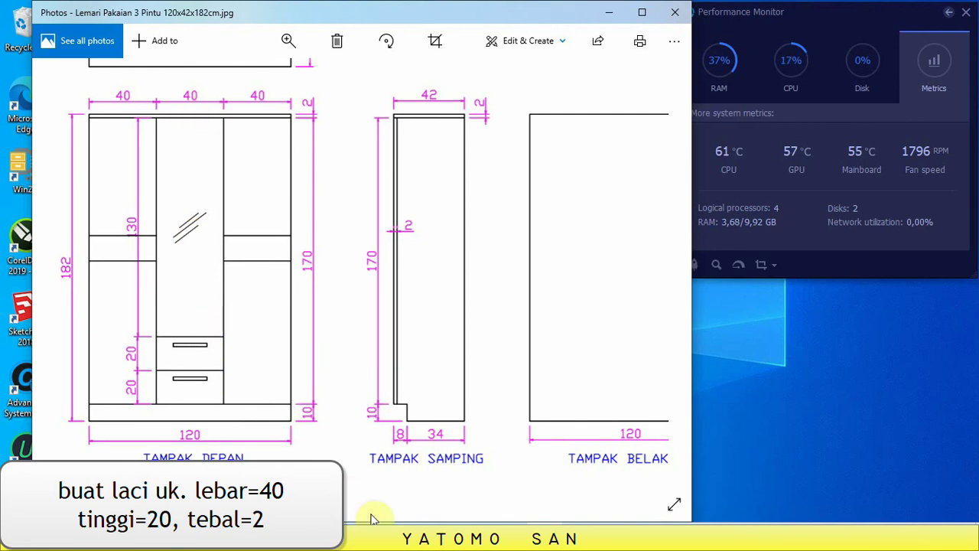
key(alt+Tab)
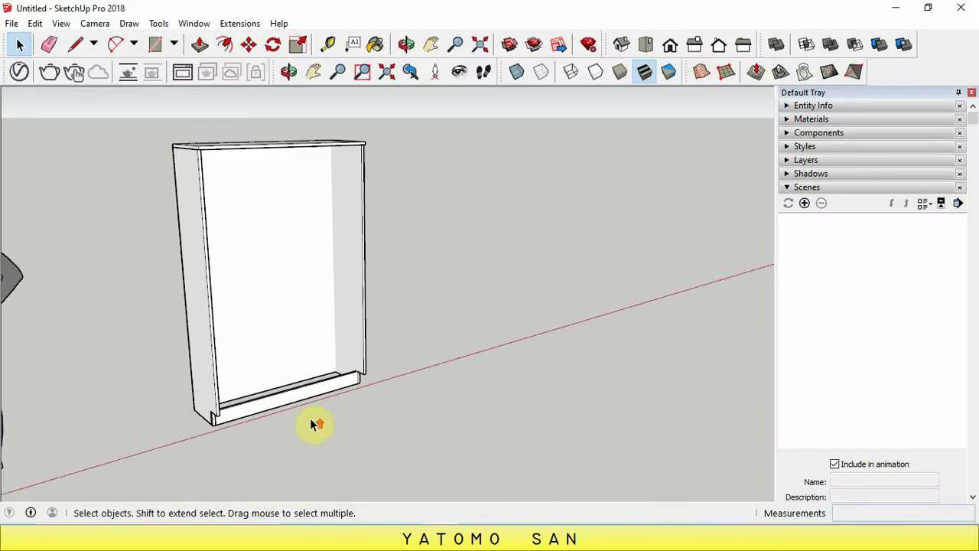
Step: Draw a 40 × 2 cm rectangle on the ground and pull it up 20 cm into a board
click(155, 43)
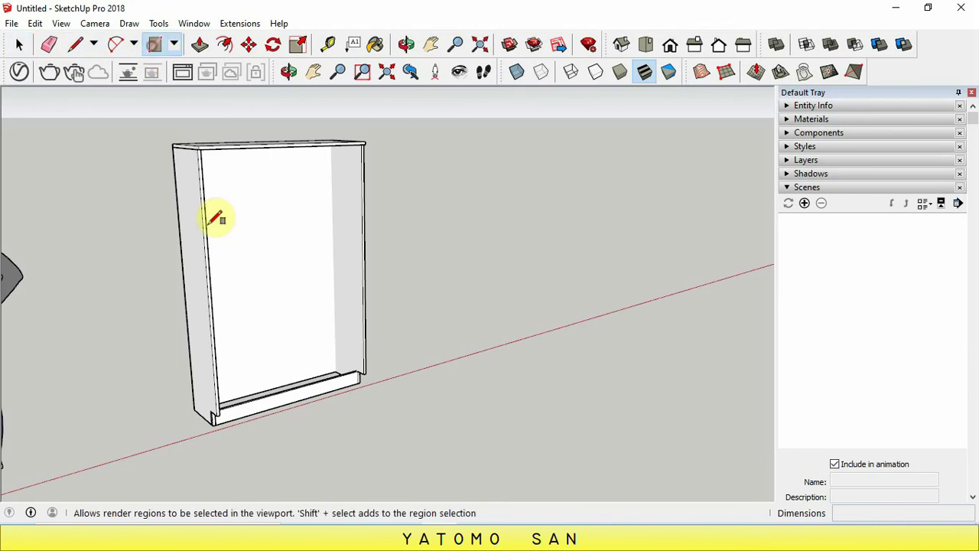
click(317, 450)
text(40;2)
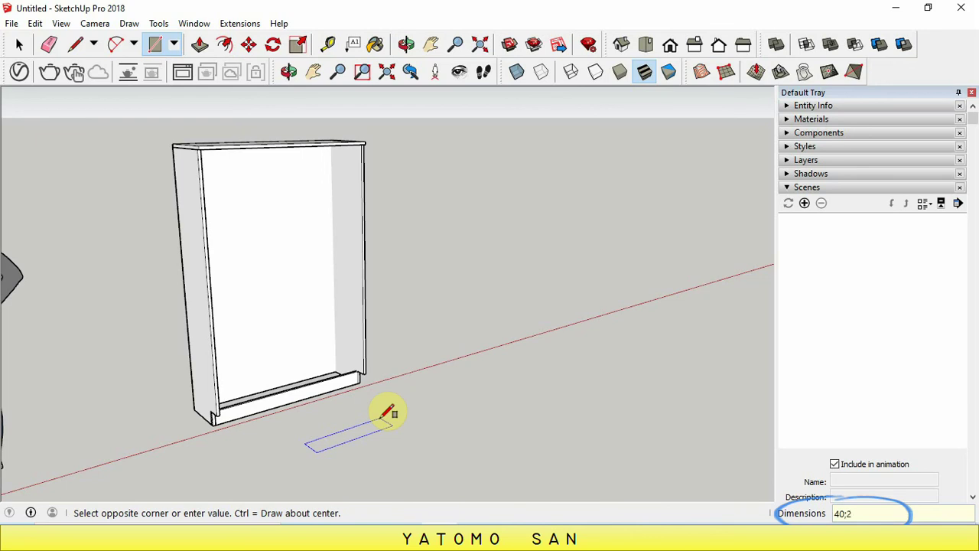
key(Return)
scroll(339, 452, up, 2)
scroll(339, 443, up, 2)
scroll(339, 442, up, 1)
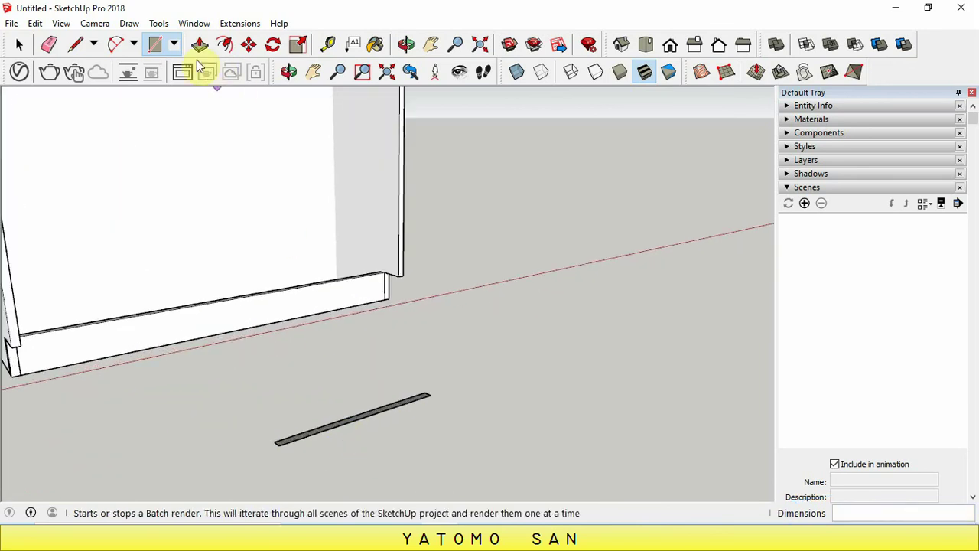
click(199, 44)
click(341, 427)
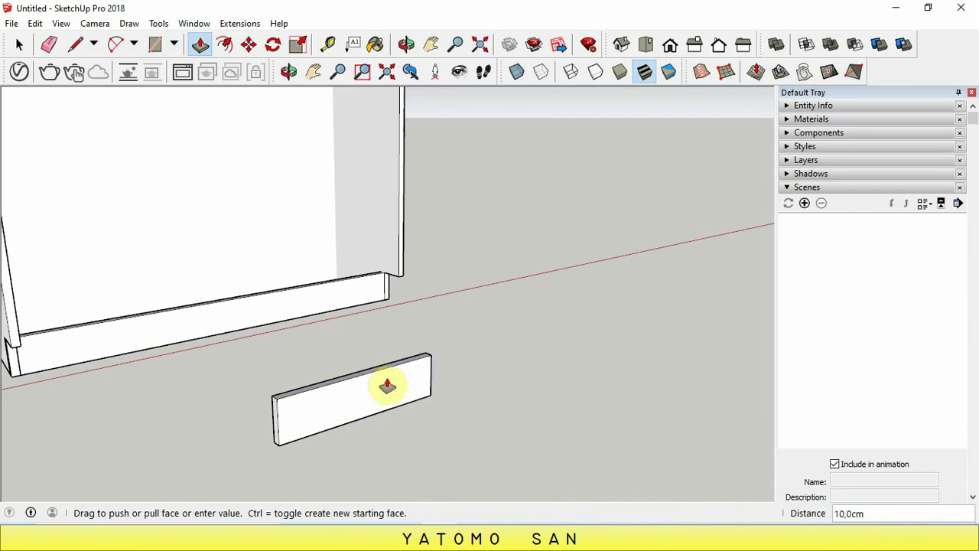
text(20)
key(Return)
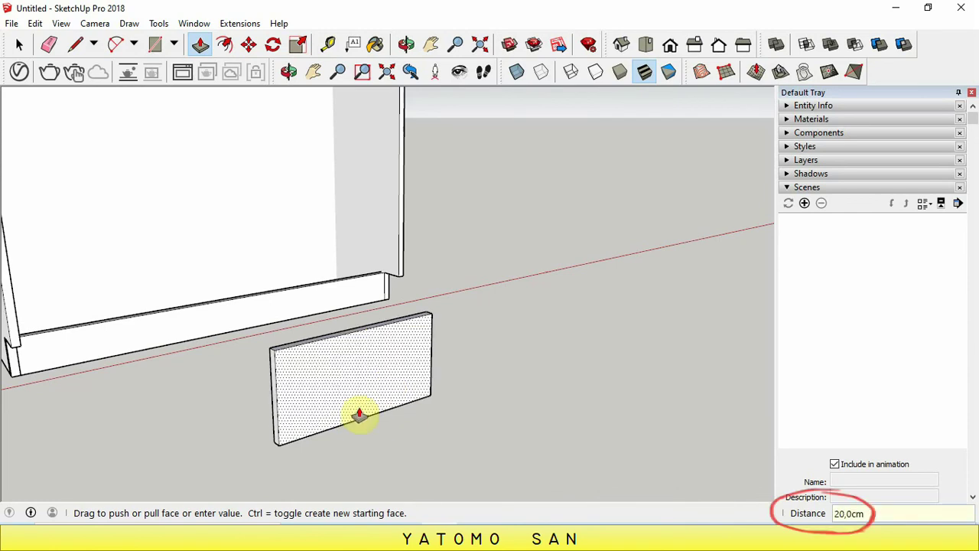
Step: Select the entire 20 cm board and make it a single group
click(407, 44)
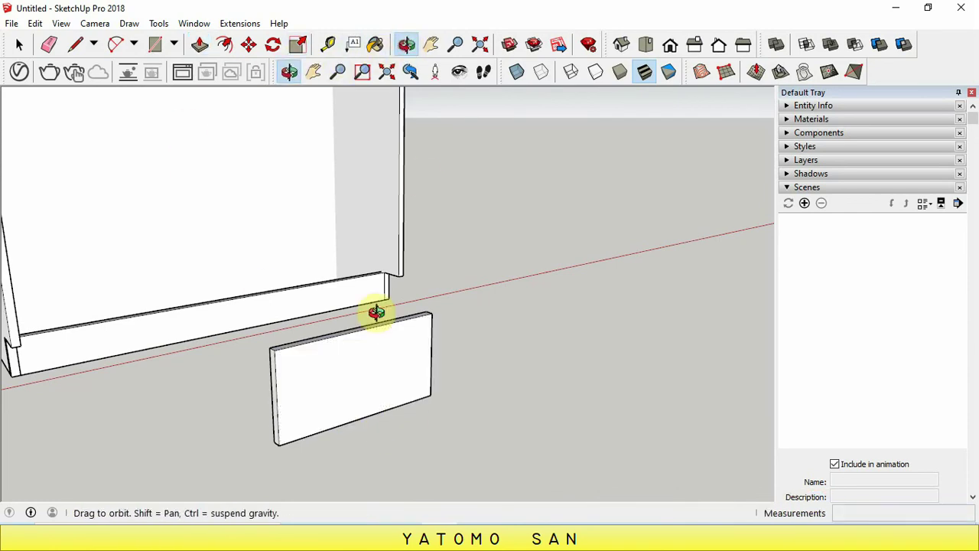
drag(372, 313, 433, 334)
right_click(455, 338)
click(462, 344)
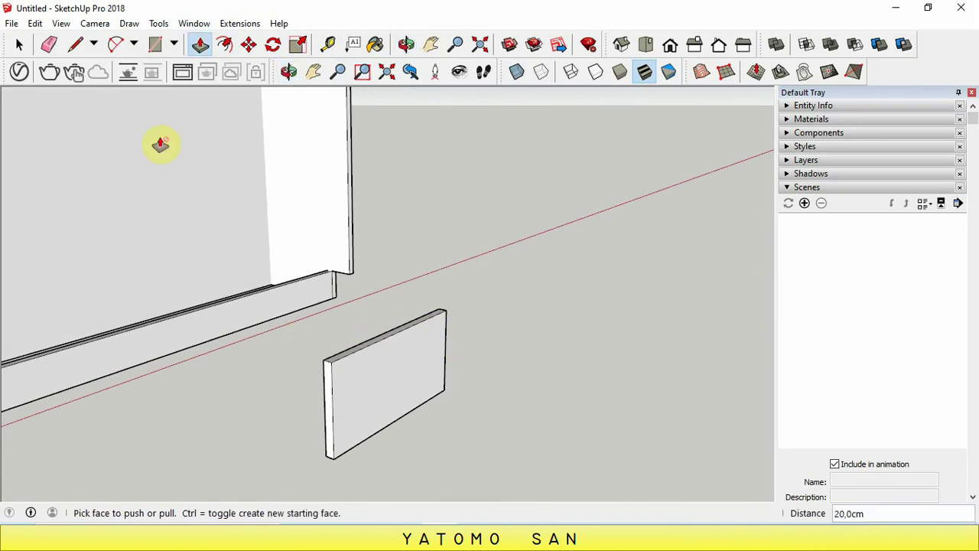
click(20, 43)
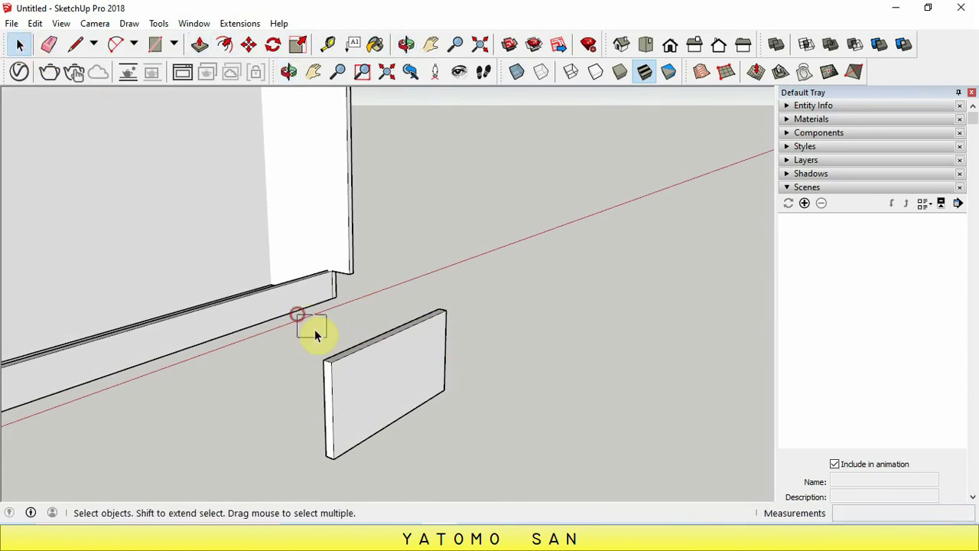
drag(314, 335, 508, 468)
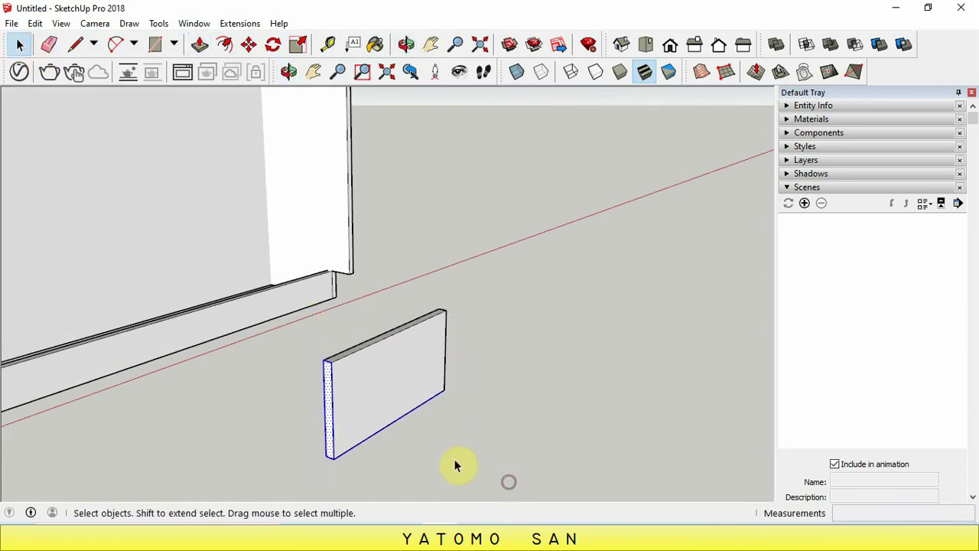
click(406, 44)
drag(405, 389, 470, 385)
right_click(469, 385)
click(501, 256)
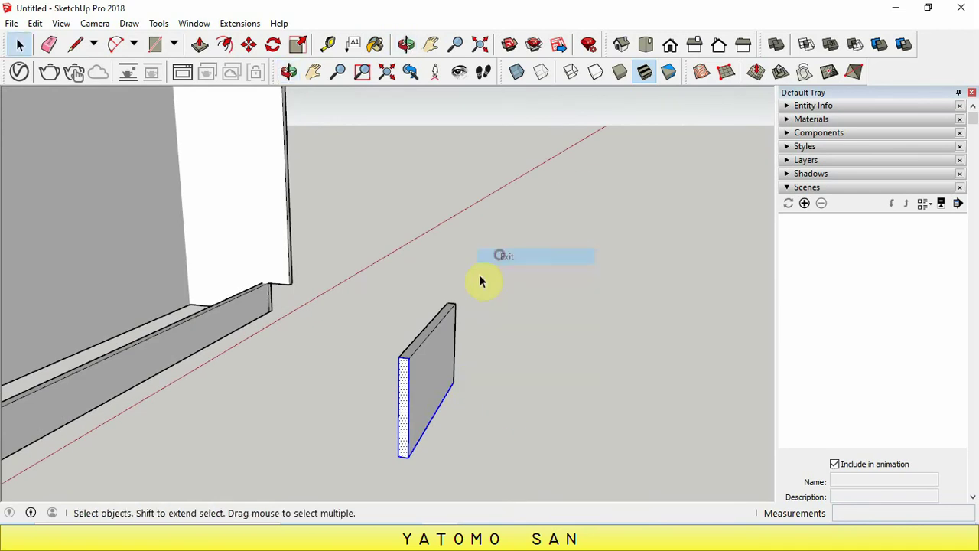
triple_click(459, 394)
right_click(438, 370)
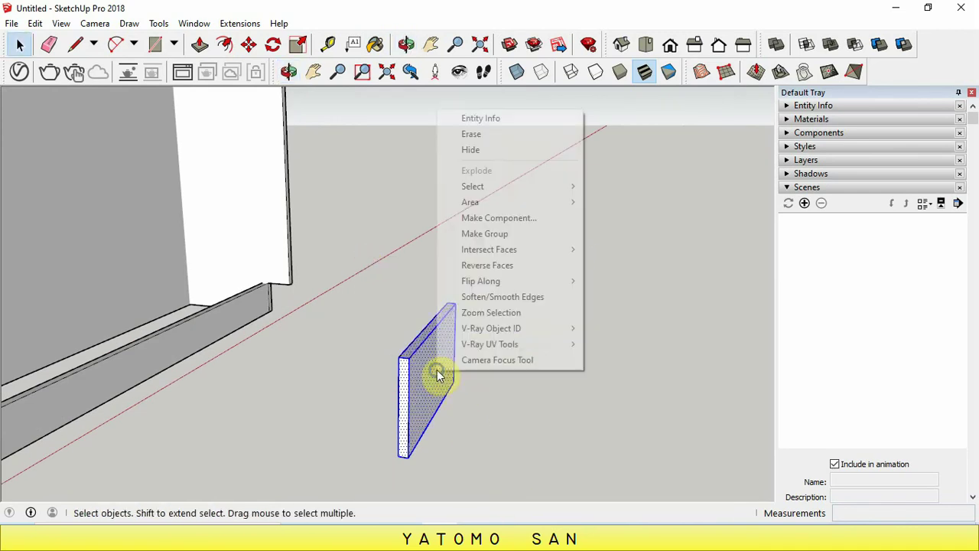
click(473, 237)
middle_drag(430, 395, 421, 406)
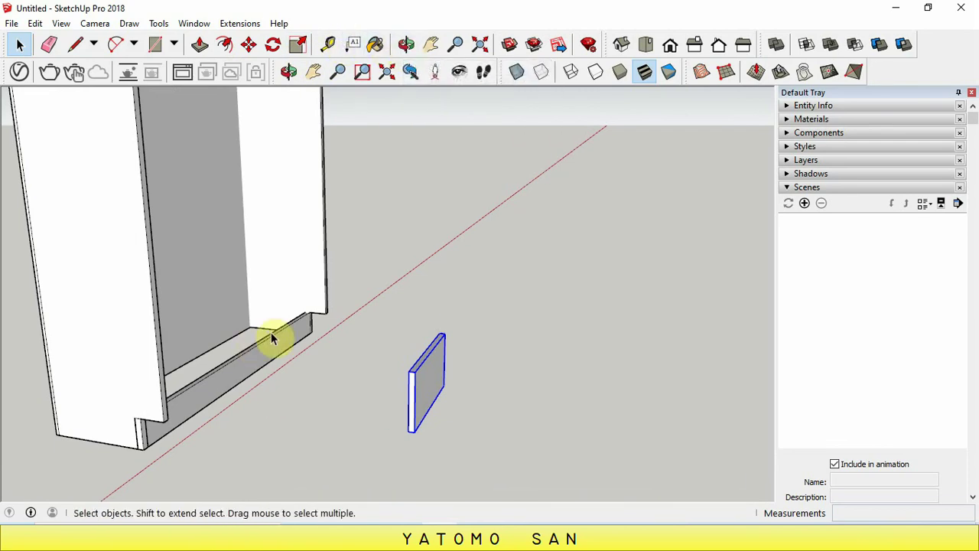
Step: Move the 20 cm board down onto the base inside the cabinet's middle bay
click(406, 43)
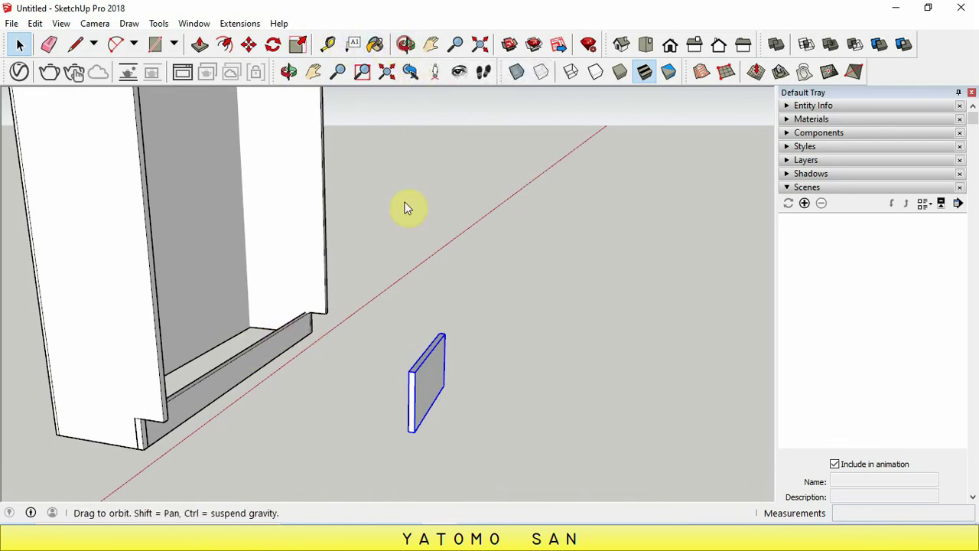
mouse_move(405, 207)
mouse_down()
mouse_move(339, 295)
mouse_move(350, 234)
mouse_move(416, 311)
mouse_up()
right_click(423, 323)
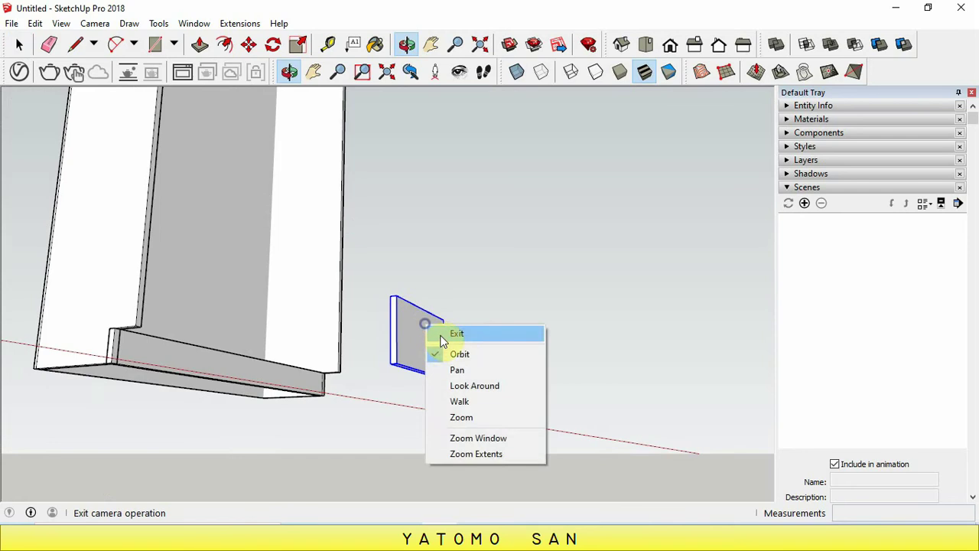
click(452, 331)
scroll(430, 373, up, 2)
scroll(428, 371, up, 2)
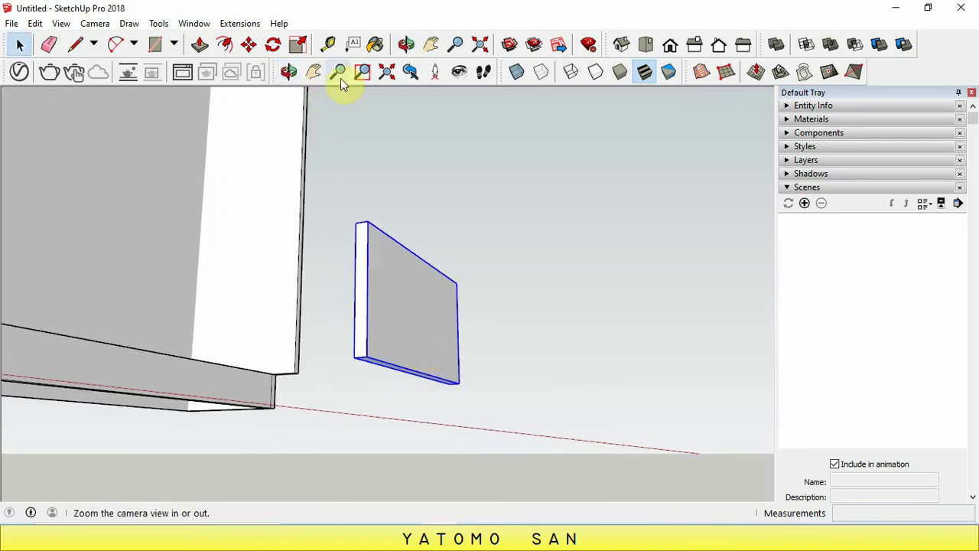
click(248, 45)
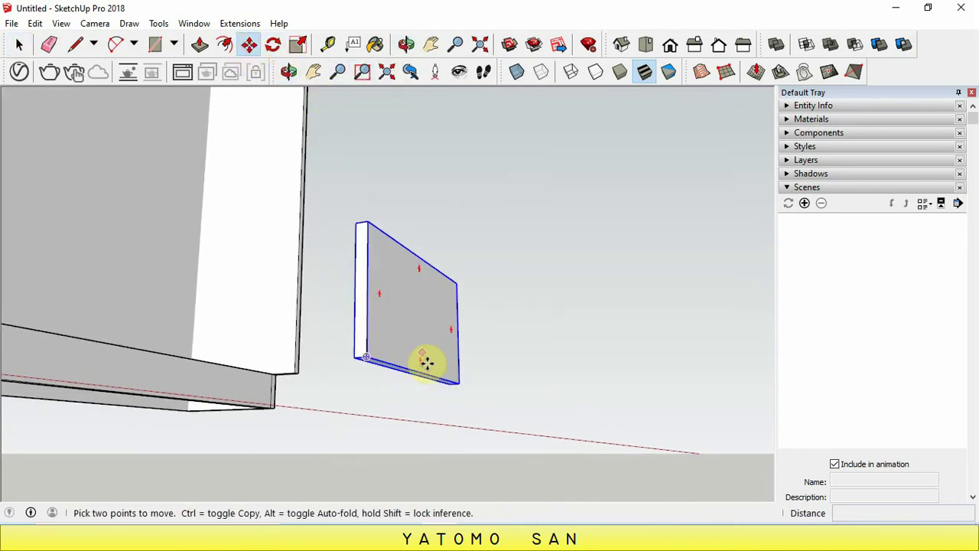
click(421, 372)
scroll(210, 345, down, 2)
scroll(191, 352, down, 2)
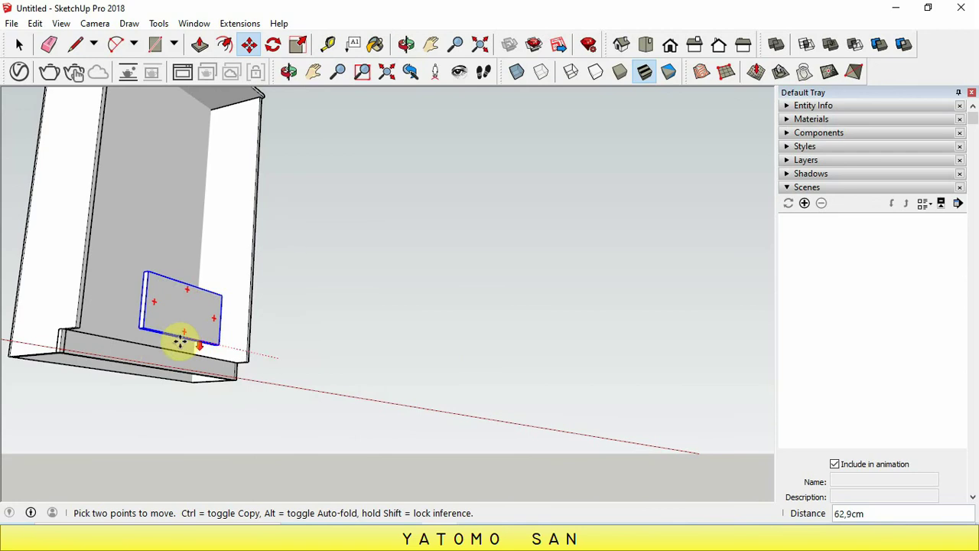
scroll(164, 321, up, 1)
scroll(135, 323, up, 1)
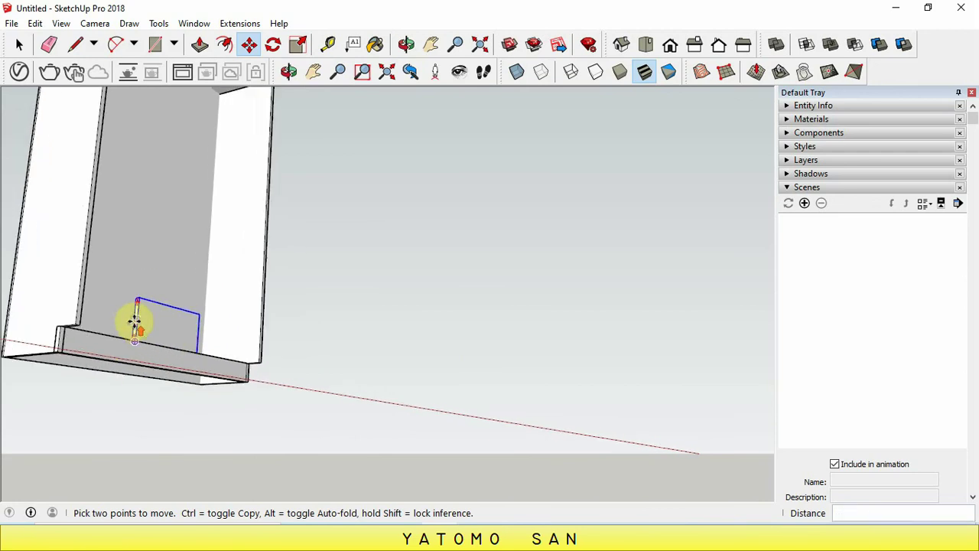
scroll(138, 321, up, 2)
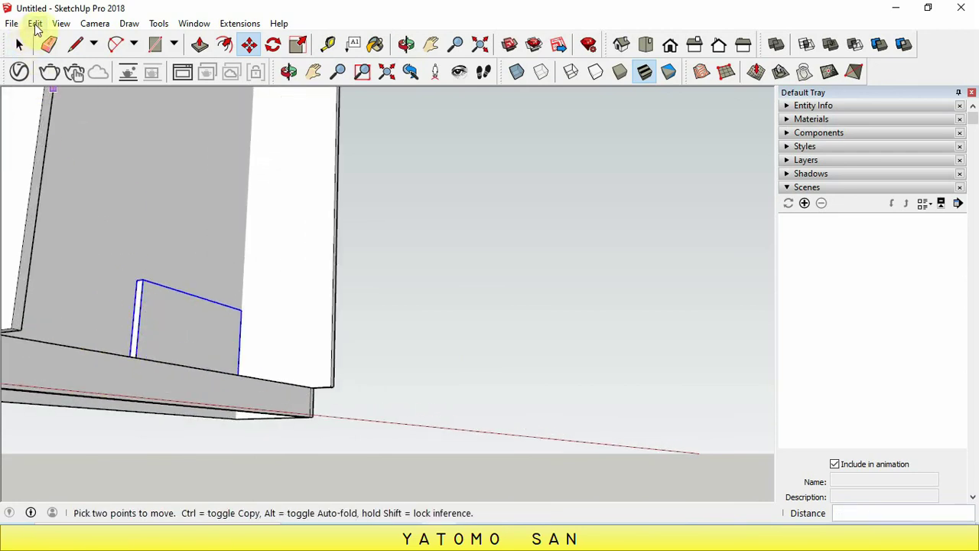
Step: Copy the board and paste an identical copy stacked directly above it
click(35, 23)
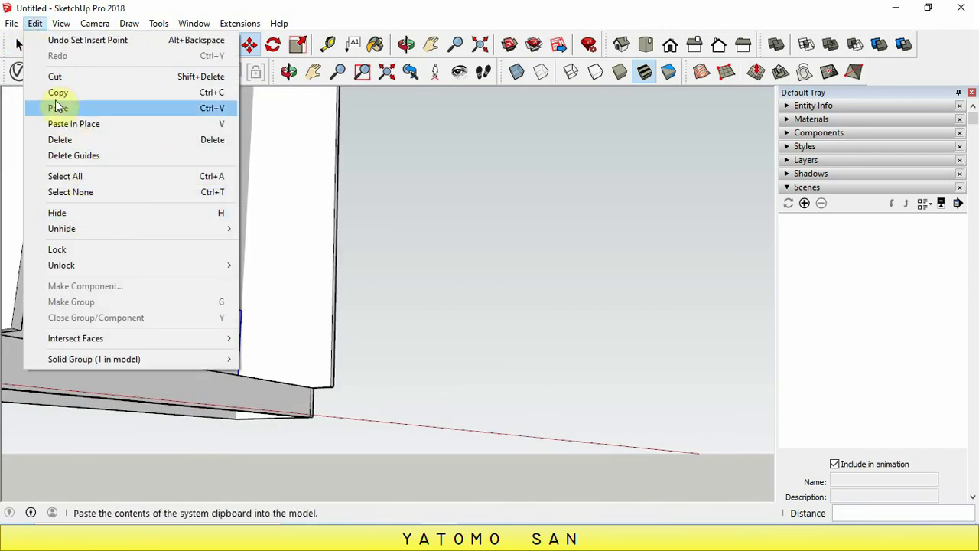
click(57, 91)
click(35, 23)
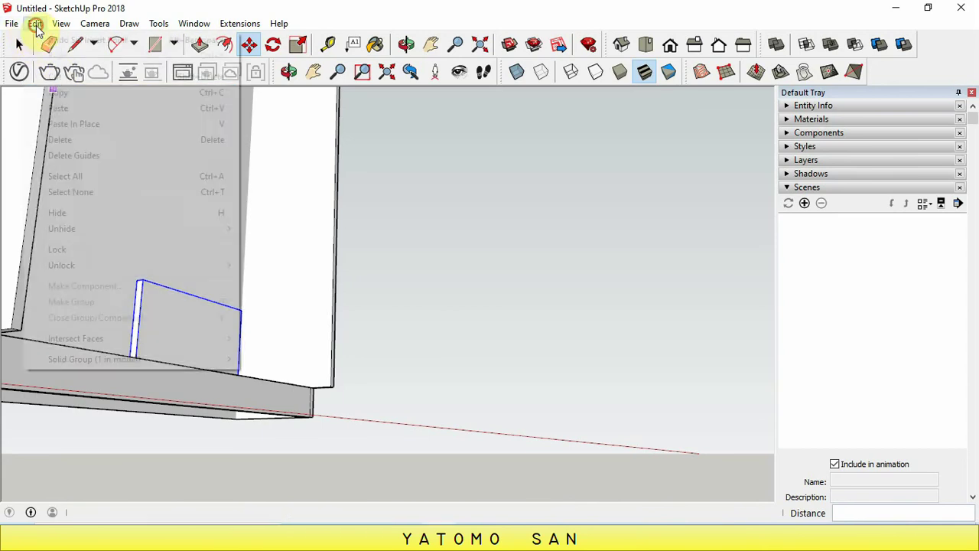
click(71, 107)
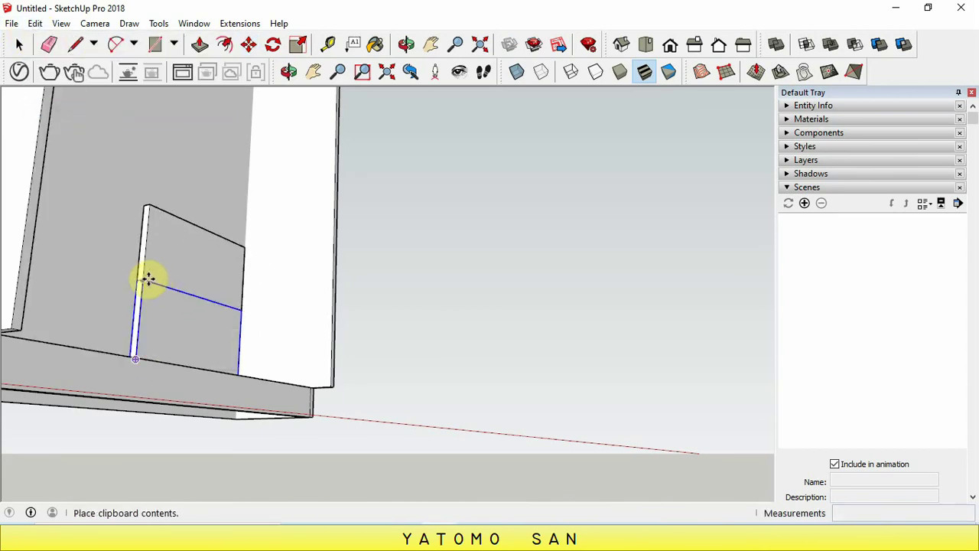
click(146, 280)
scroll(208, 306, down, 2)
scroll(234, 280, down, 2)
scroll(247, 291, down, 2)
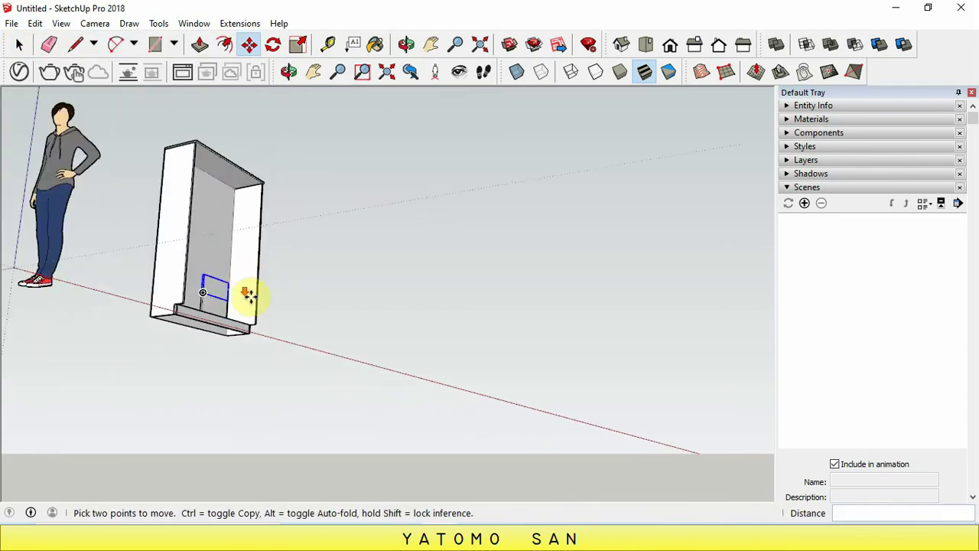
scroll(211, 251, up, 3)
scroll(211, 251, up, 1)
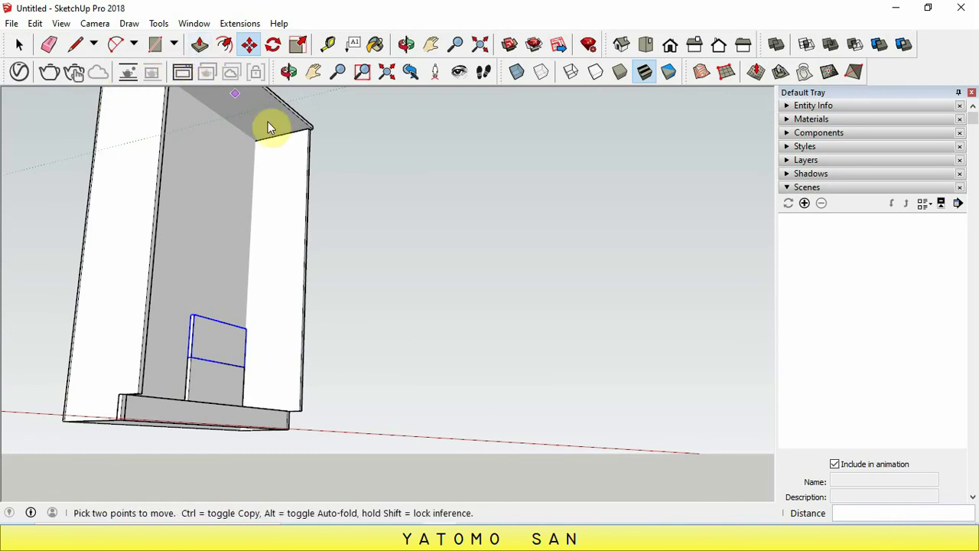
Step: Unhide the last hidden doors with Edit > Unhide > Last
click(61, 23)
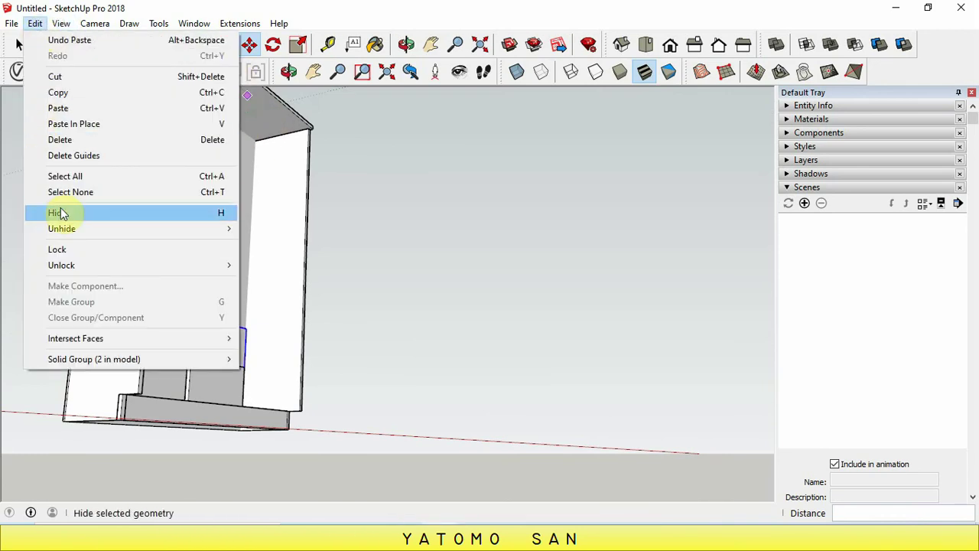
mouse_move(62, 228)
click(267, 245)
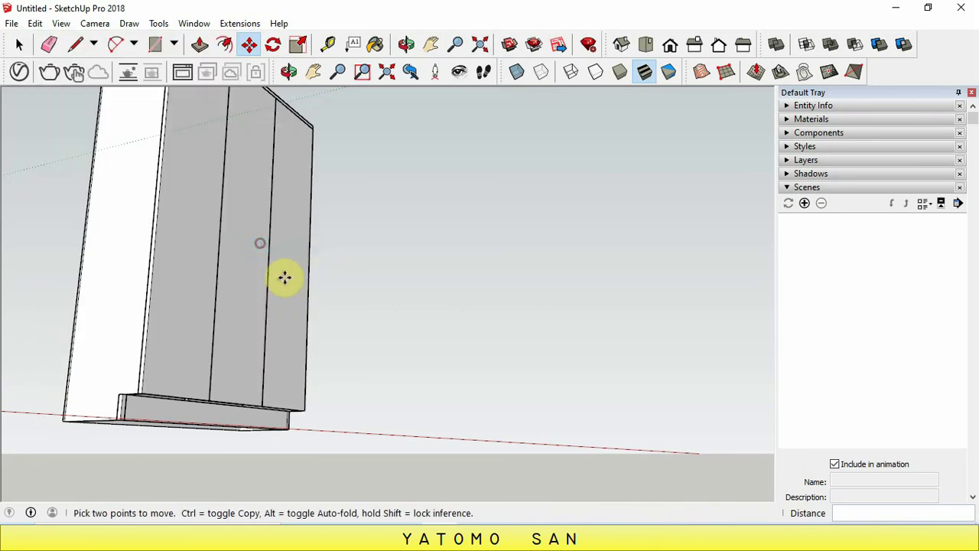
scroll(242, 374, up, 2)
scroll(240, 374, up, 2)
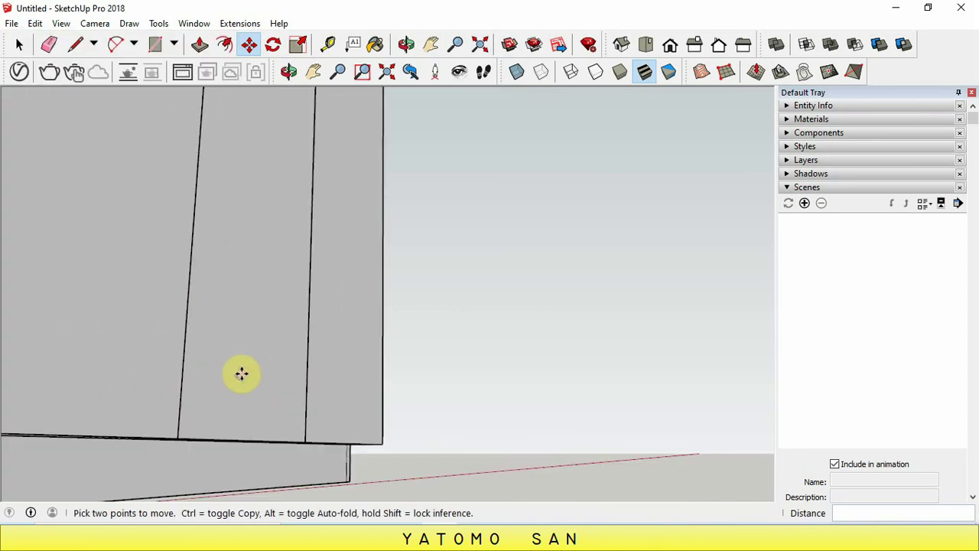
middle_drag(216, 160, 127, 81)
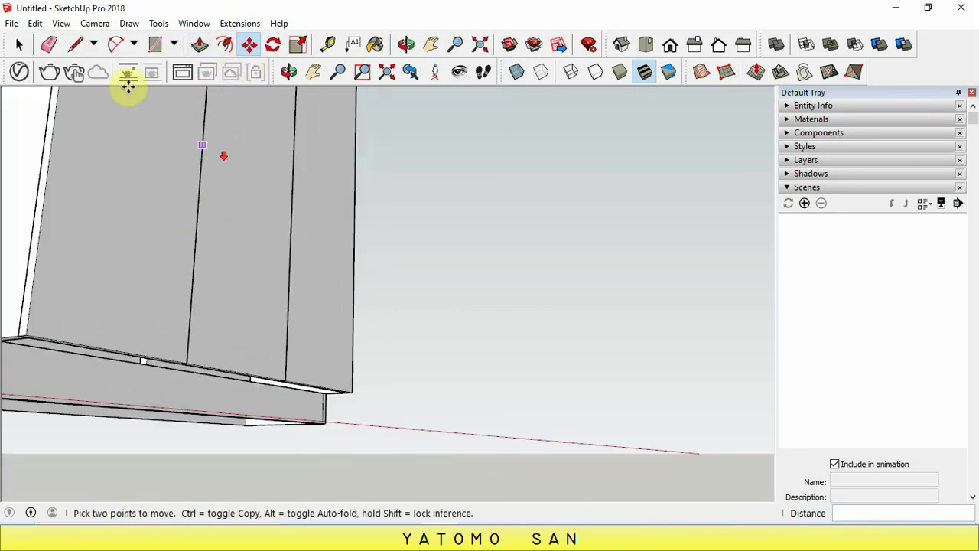
Step: Select the middle door and enter its group for editing
click(16, 44)
click(245, 368)
scroll(252, 337, up, 2)
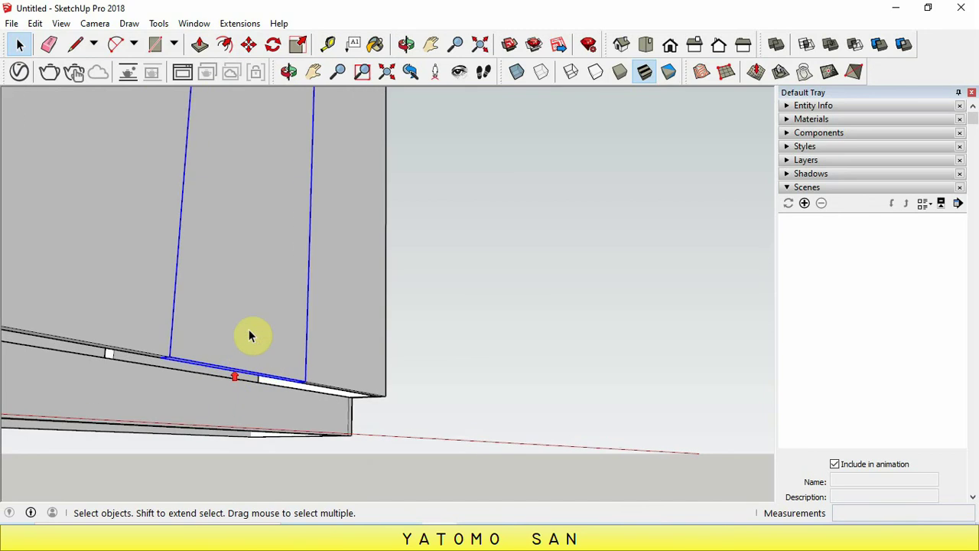
scroll(252, 336, up, 1)
right_click(246, 183)
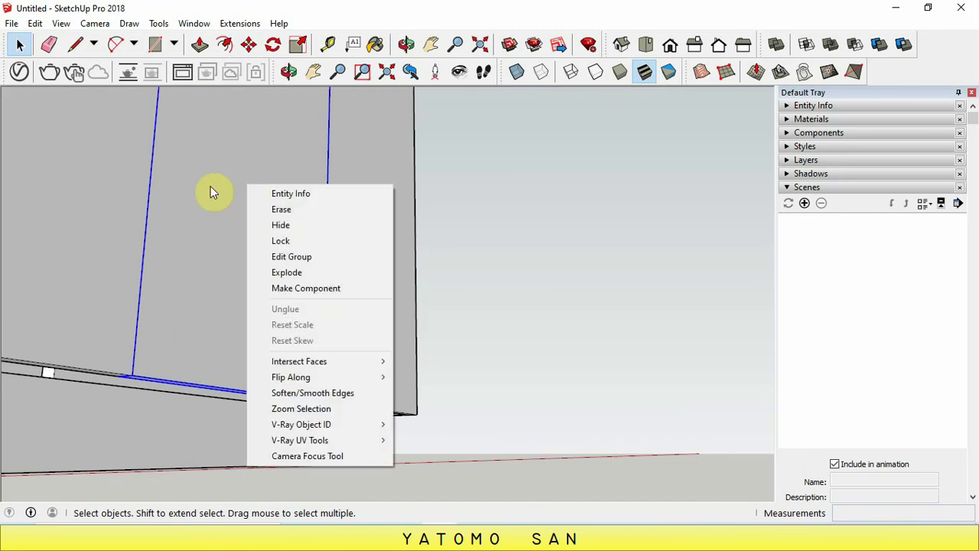
click(281, 256)
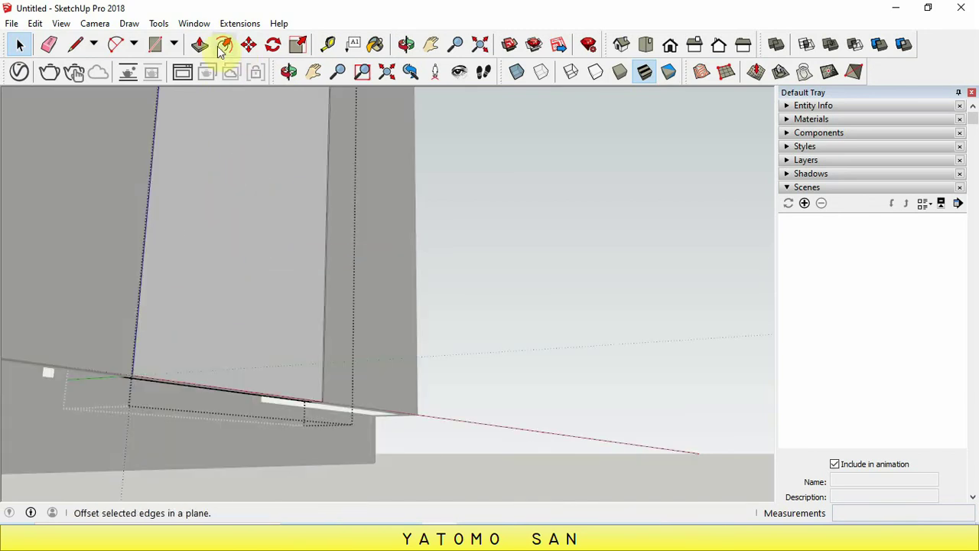
Step: Push/Pull the middle door's bottom face upward by 40 cm
click(200, 44)
scroll(203, 392, up, 1)
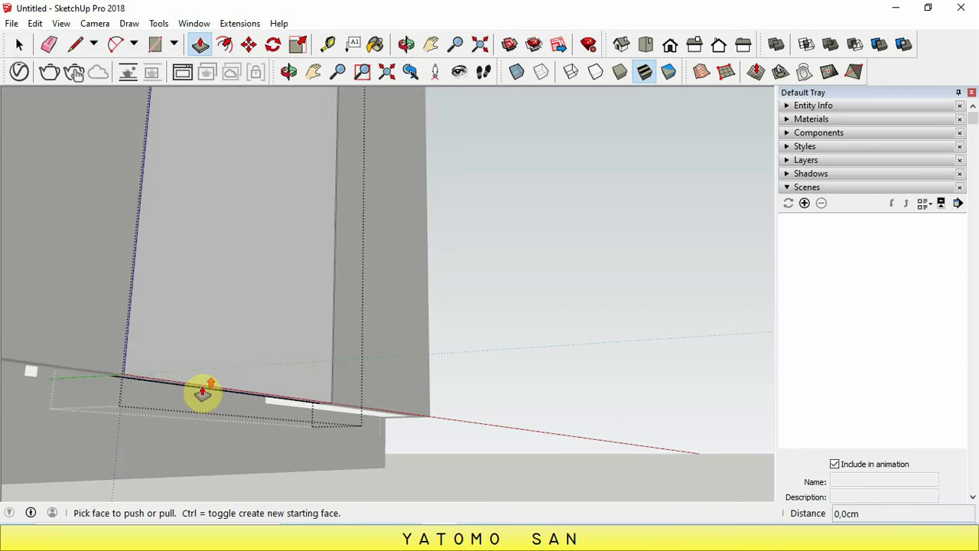
drag(203, 392, 210, 194)
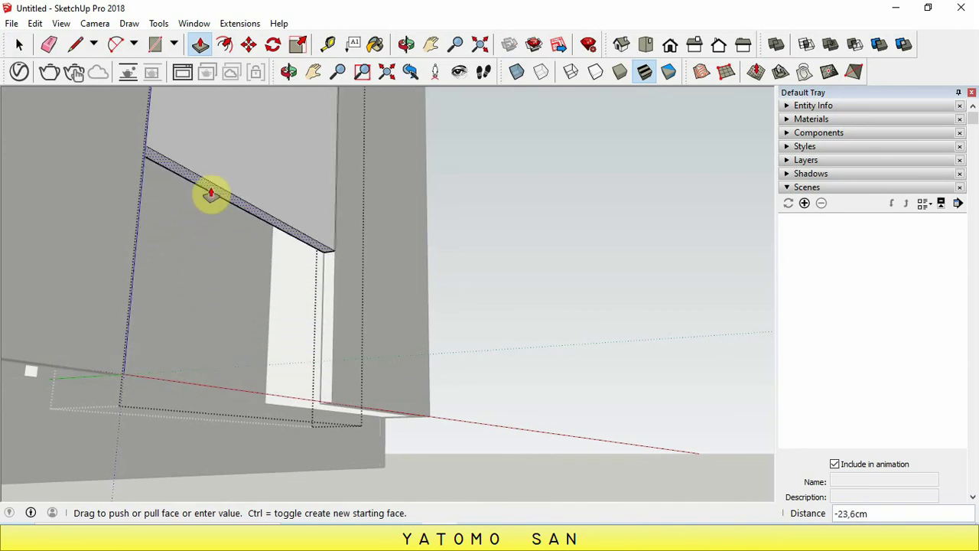
text(40)
key(Return)
mouse_move(208, 192)
middle_down()
mouse_move(339, 328)
mouse_move(435, 319)
middle_up()
click(19, 44)
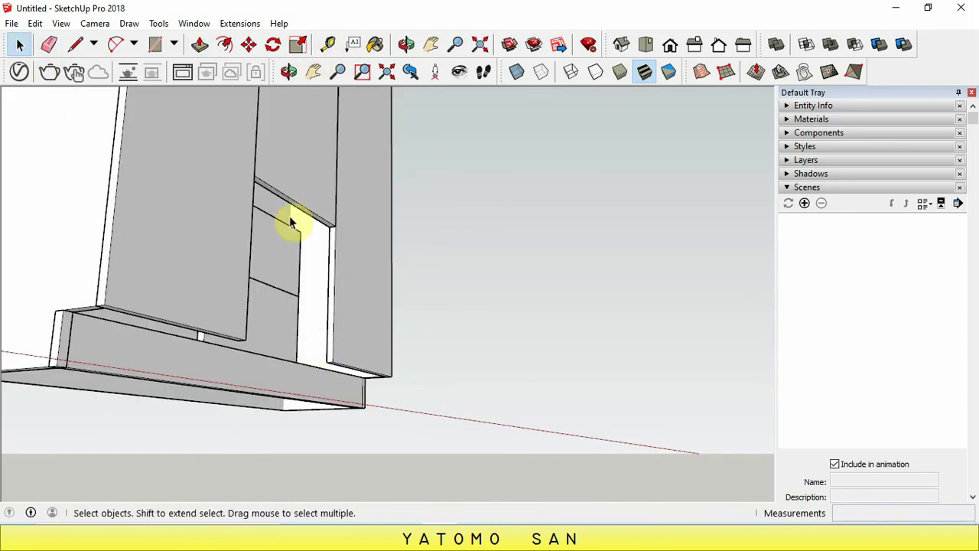
Step: Move the upper drawer panel in the recess against its right edge
click(277, 246)
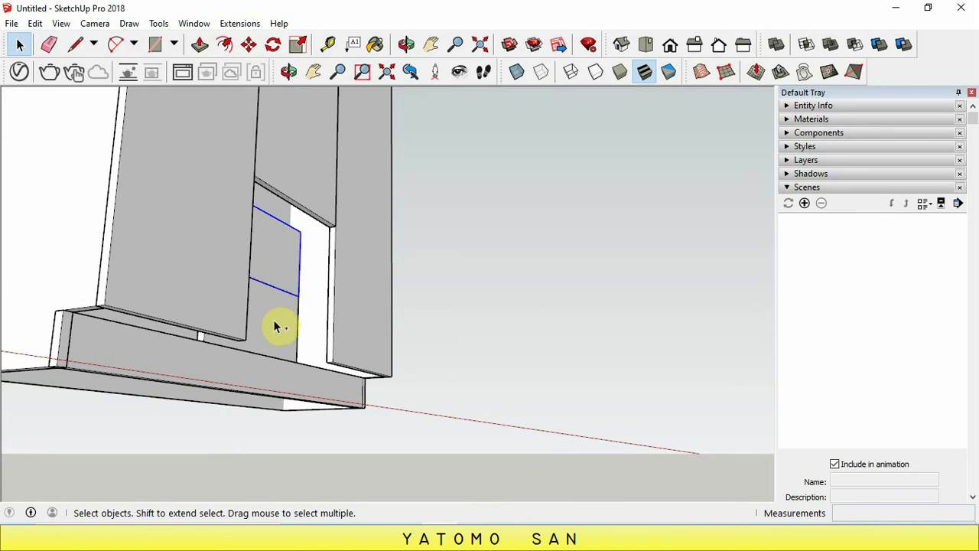
scroll(299, 255, up, 2)
scroll(306, 234, up, 2)
scroll(301, 240, up, 1)
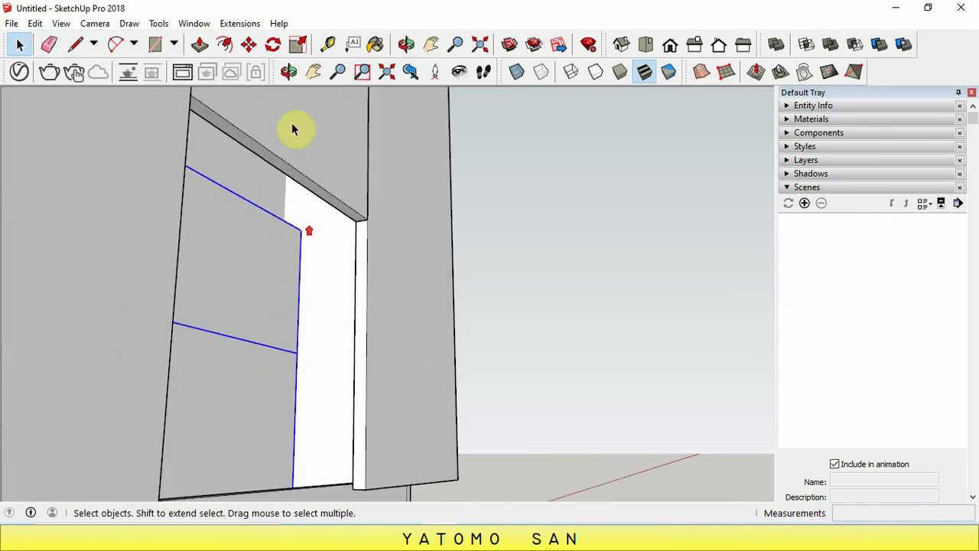
click(248, 43)
click(301, 232)
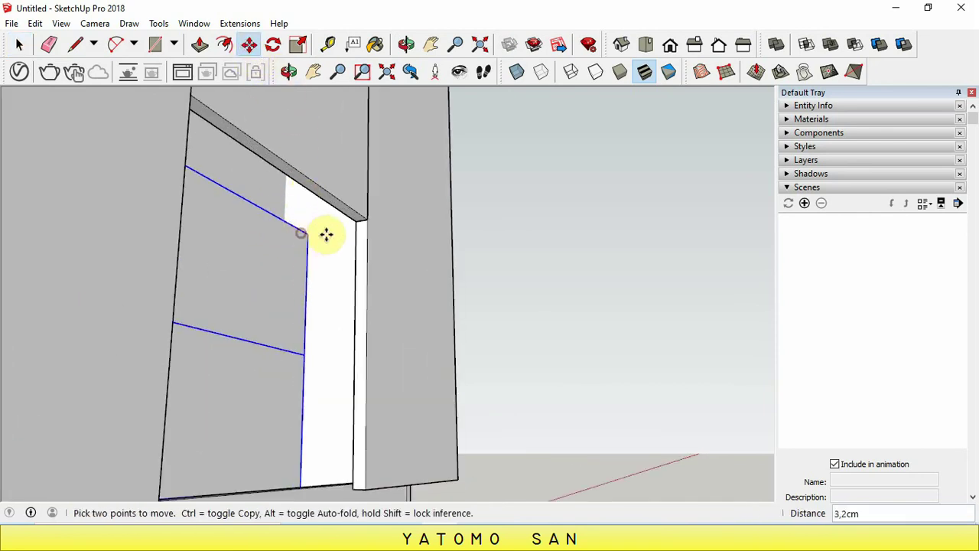
click(362, 217)
scroll(305, 286, down, 2)
scroll(370, 263, down, 2)
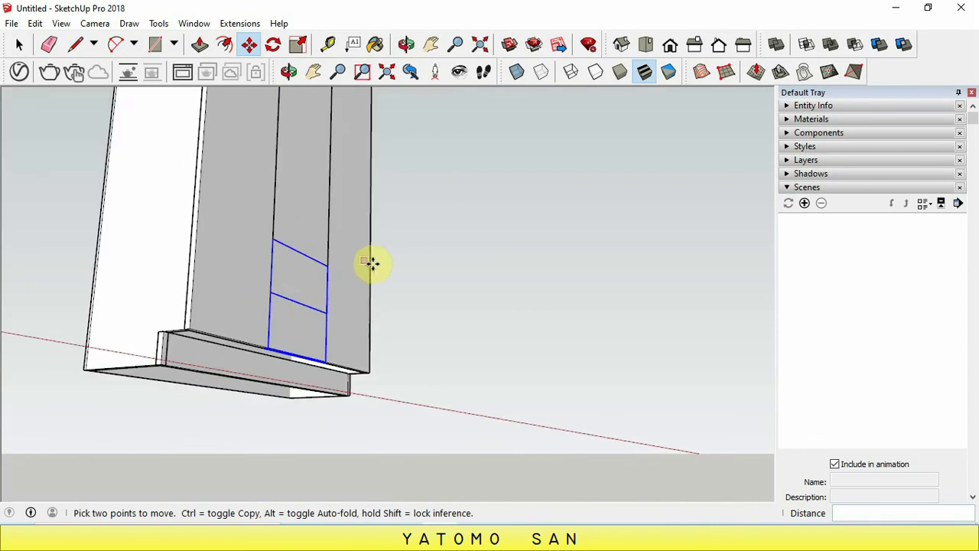
scroll(306, 272, down, 1)
scroll(251, 280, down, 1)
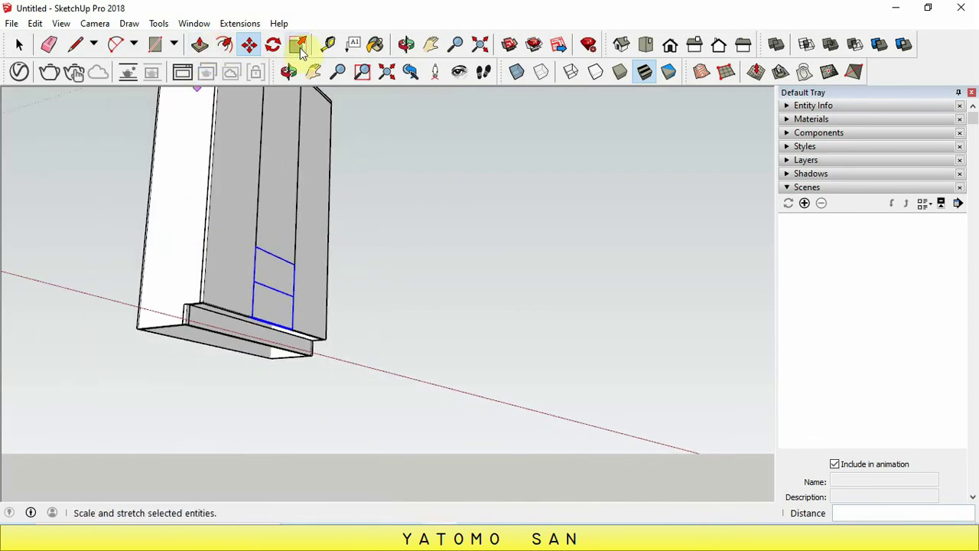
Step: Orbit to the wardrobe front, then switch to the Photos reference drawing
click(406, 44)
drag(365, 256, 350, 322)
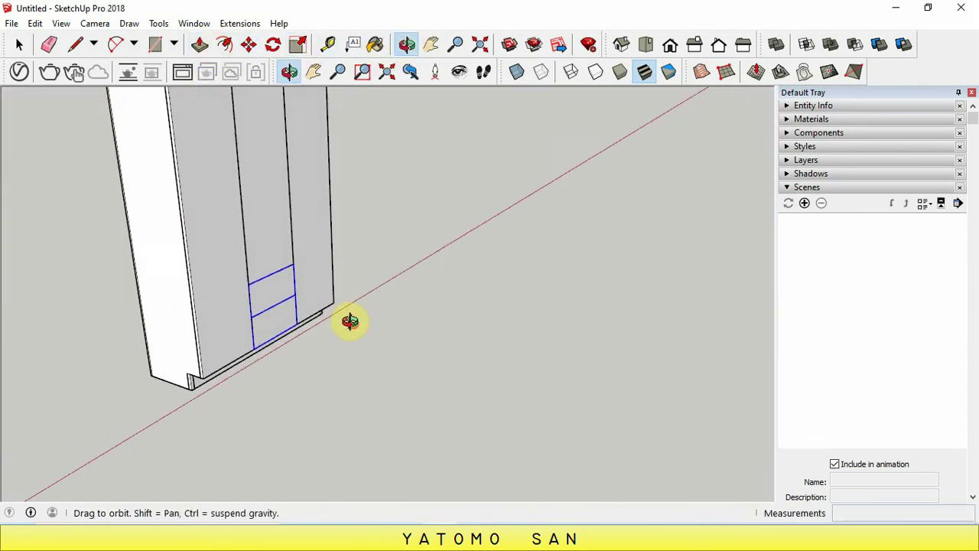
scroll(344, 306, down, 3)
scroll(323, 158, up, 2)
scroll(356, 219, up, 2)
right_click(393, 212)
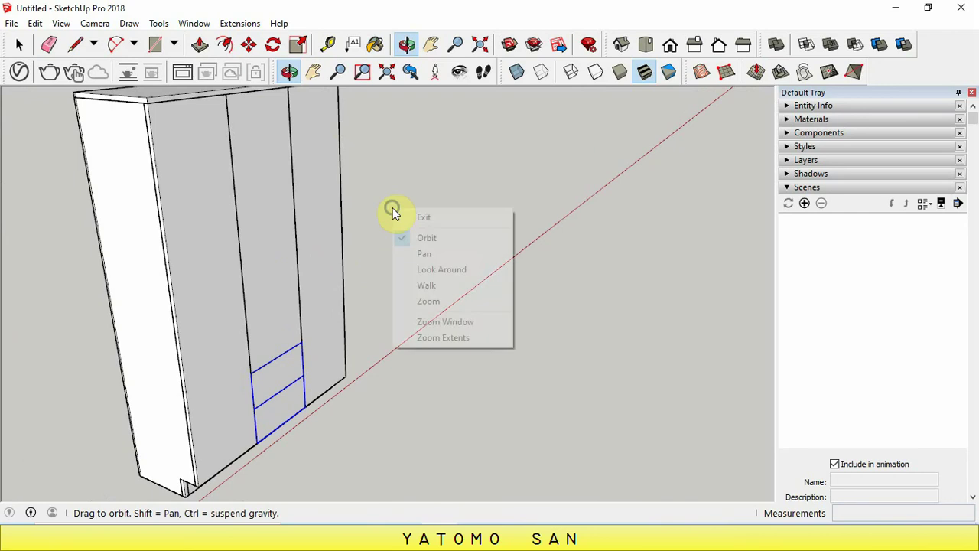
click(405, 217)
scroll(387, 249, down, 2)
click(19, 44)
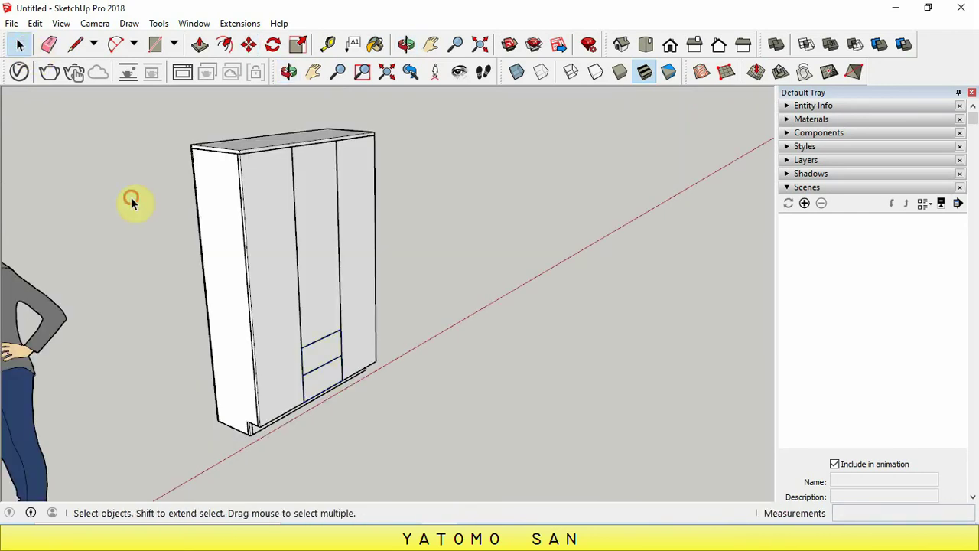
key(alt+Tab)
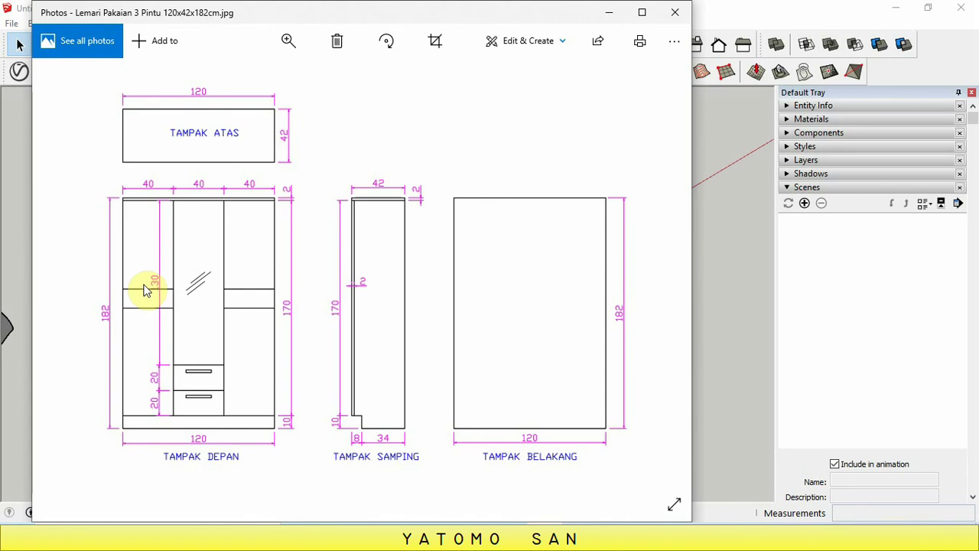
Step: Zoom into the drawing's front view to read its dimensions, then return to SketchUp
scroll(150, 287, up, 2)
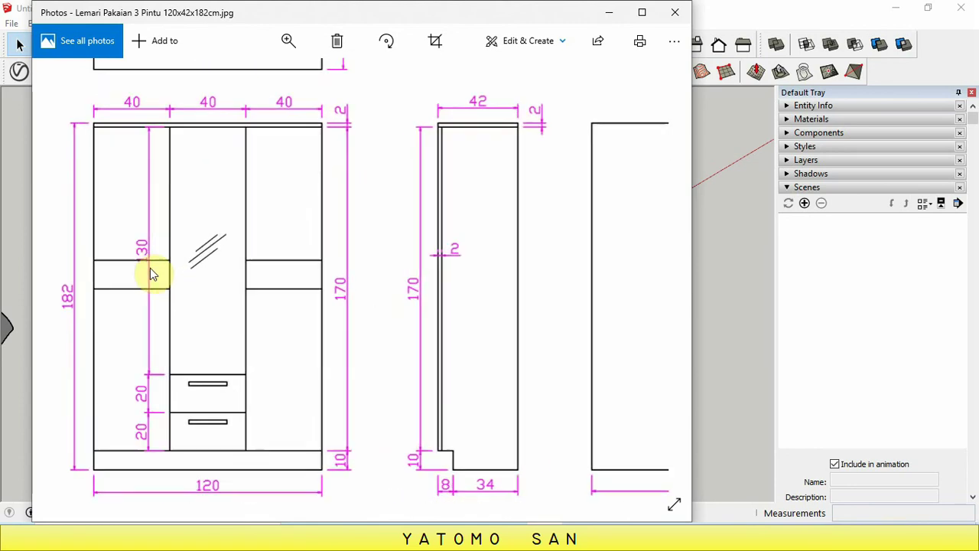
scroll(151, 270, up, 1)
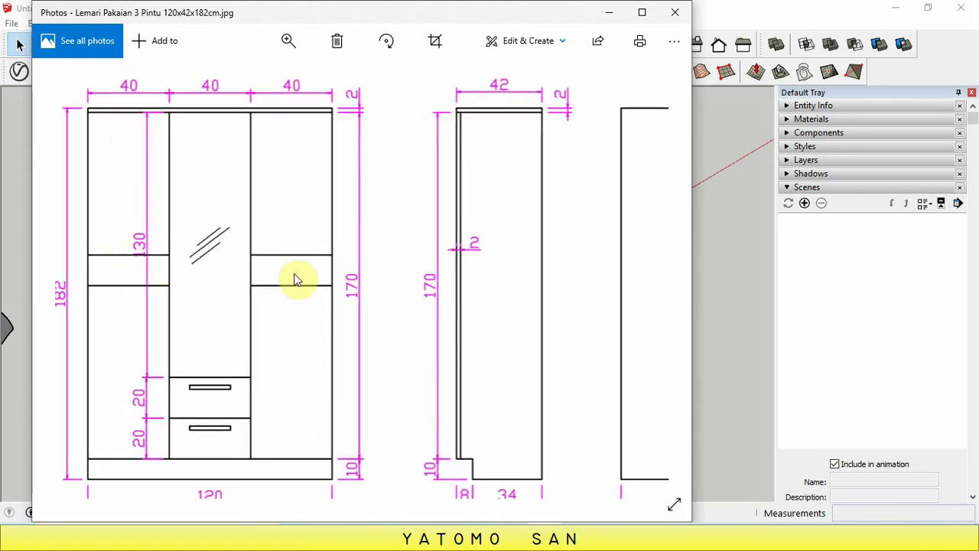
scroll(260, 289, down, 1)
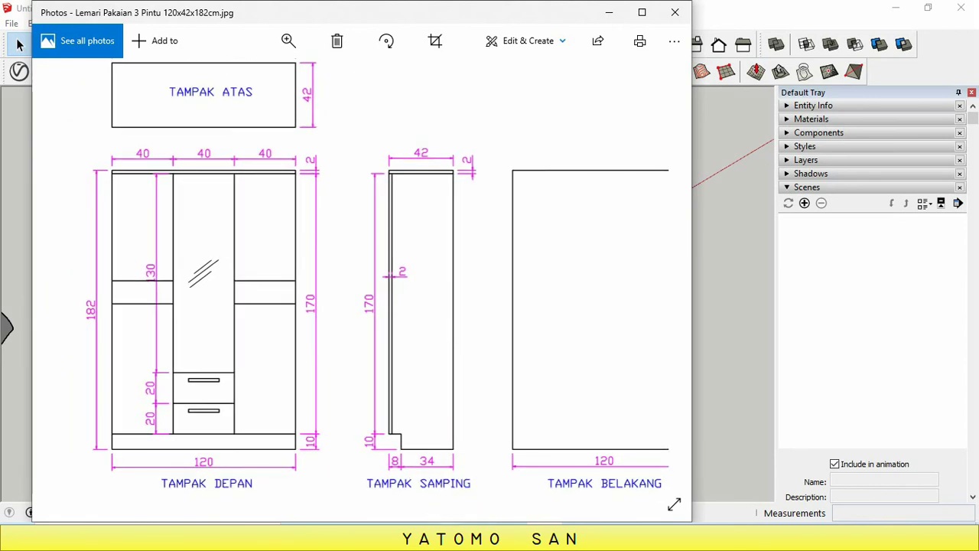
click(459, 536)
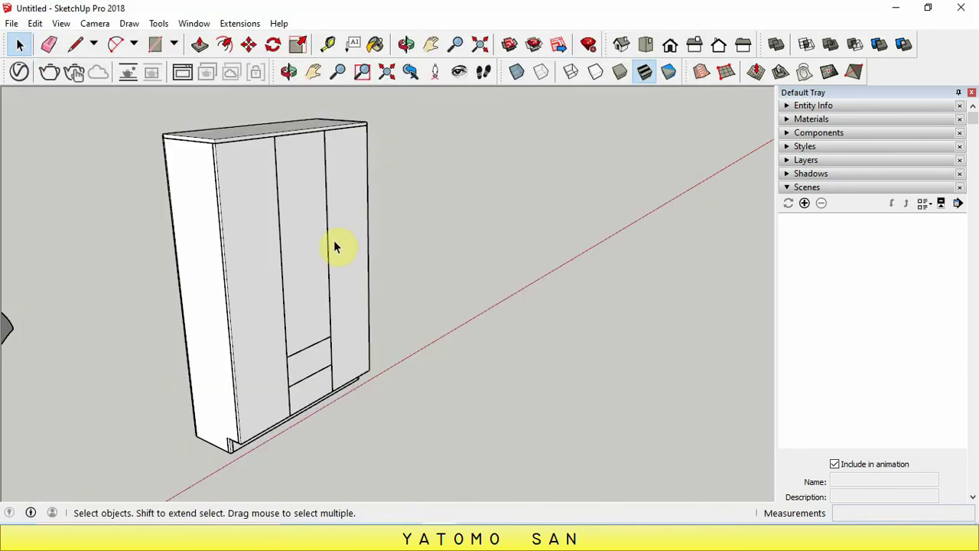
Step: Select the left door panel and enter its group for editing
scroll(335, 246, up, 2)
scroll(317, 243, up, 2)
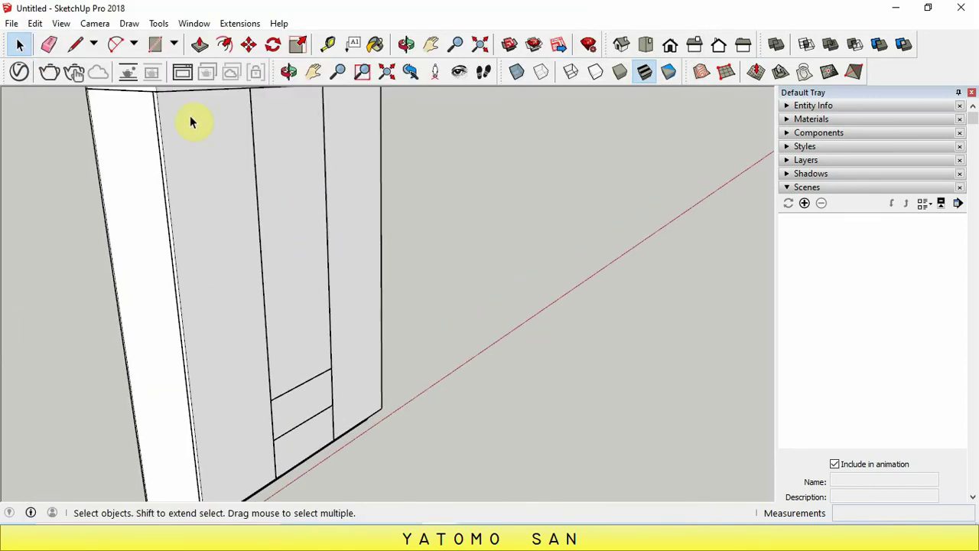
double_click(197, 198)
right_click(204, 205)
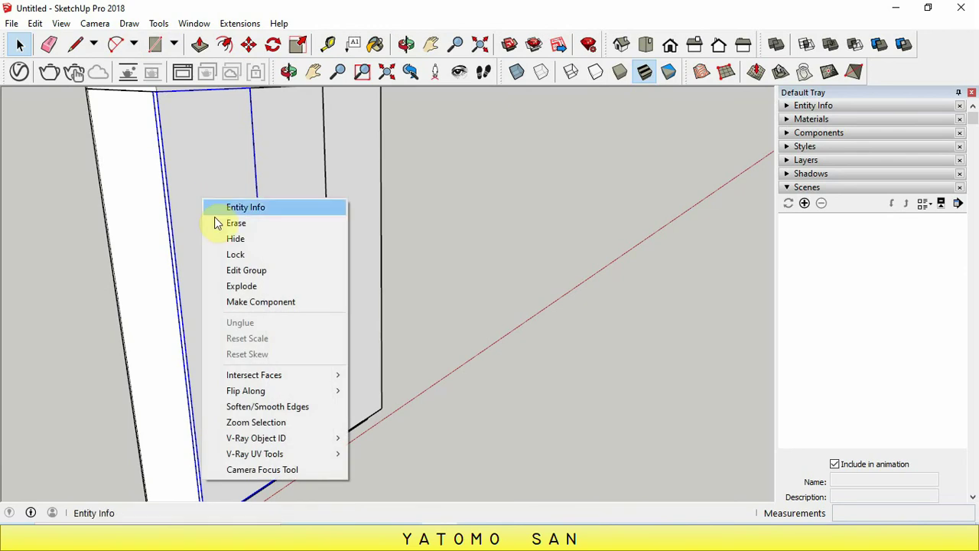
click(245, 270)
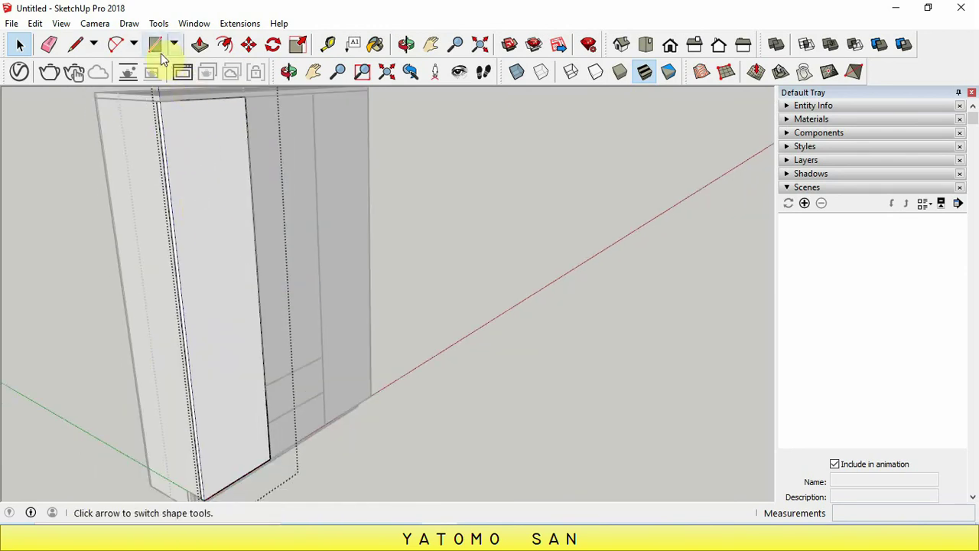
Step: Place Tape Measure guides 100 cm up the left door and 15 cm above that
click(327, 44)
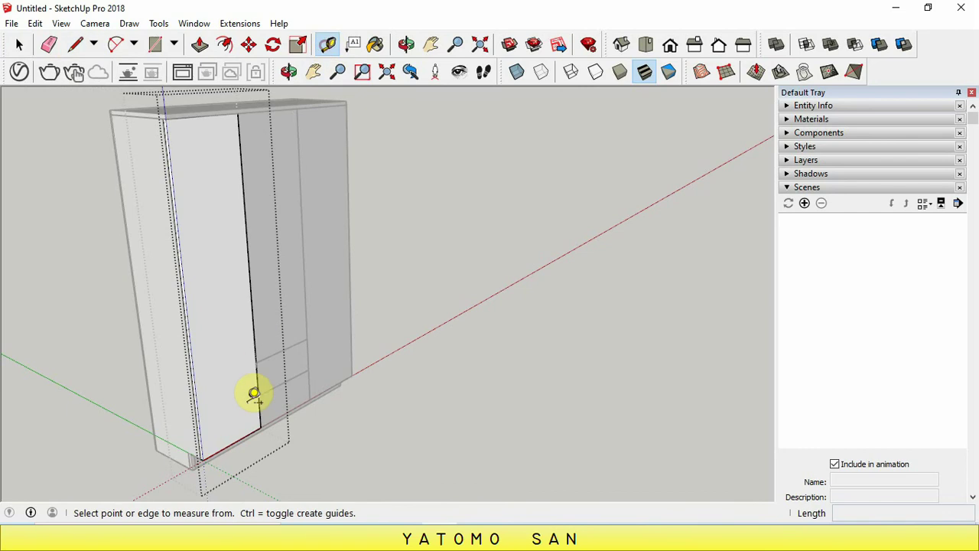
scroll(238, 436, up, 2)
click(233, 442)
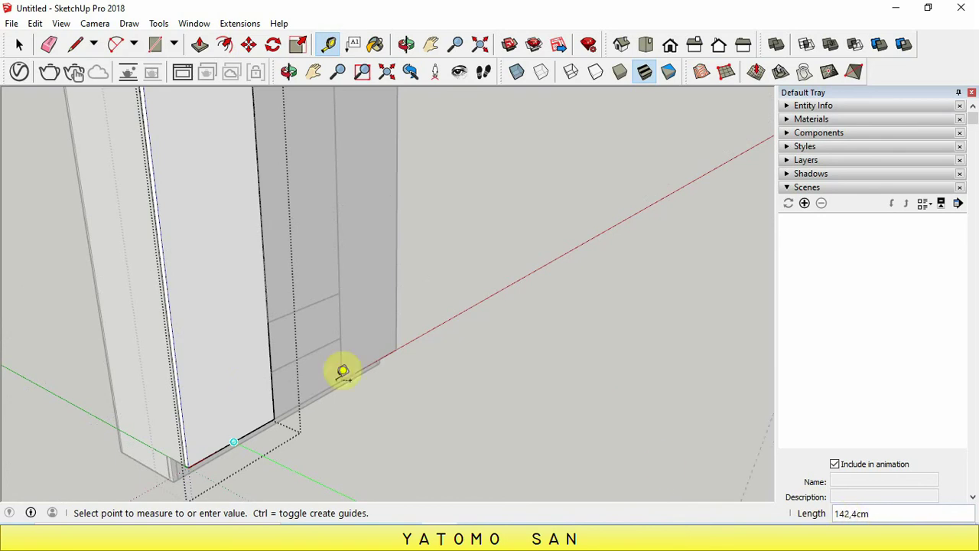
scroll(204, 217, down, 1)
scroll(204, 219, down, 1)
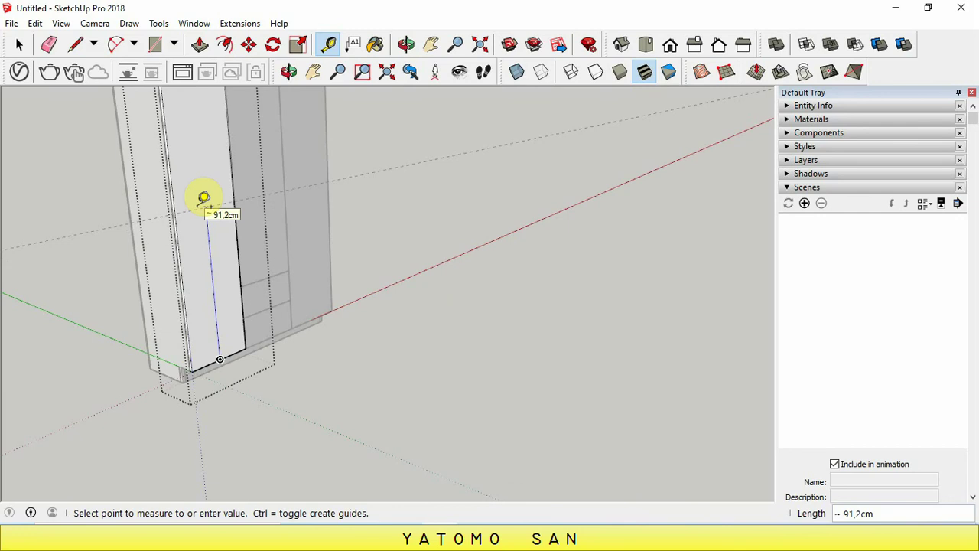
key(Return)
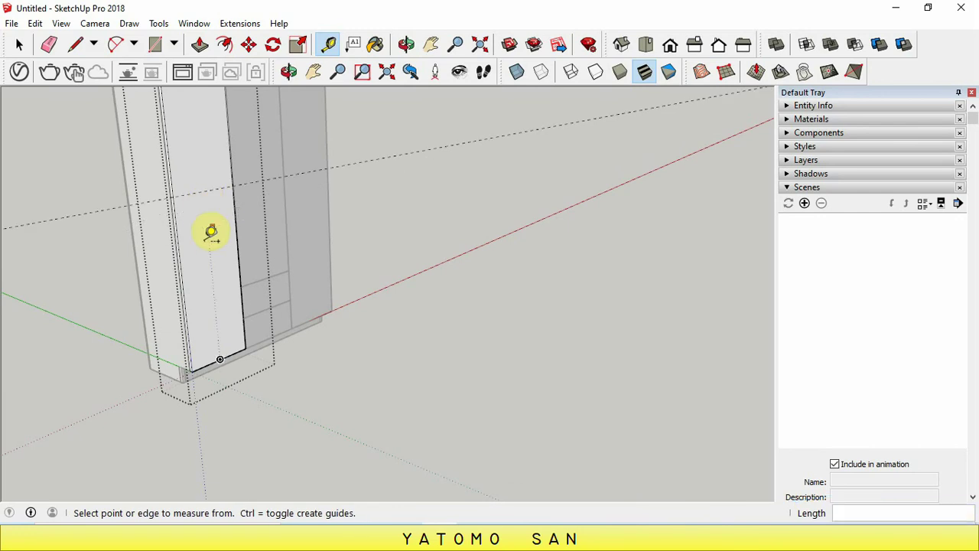
scroll(214, 237, down, 1)
scroll(218, 240, up, 1)
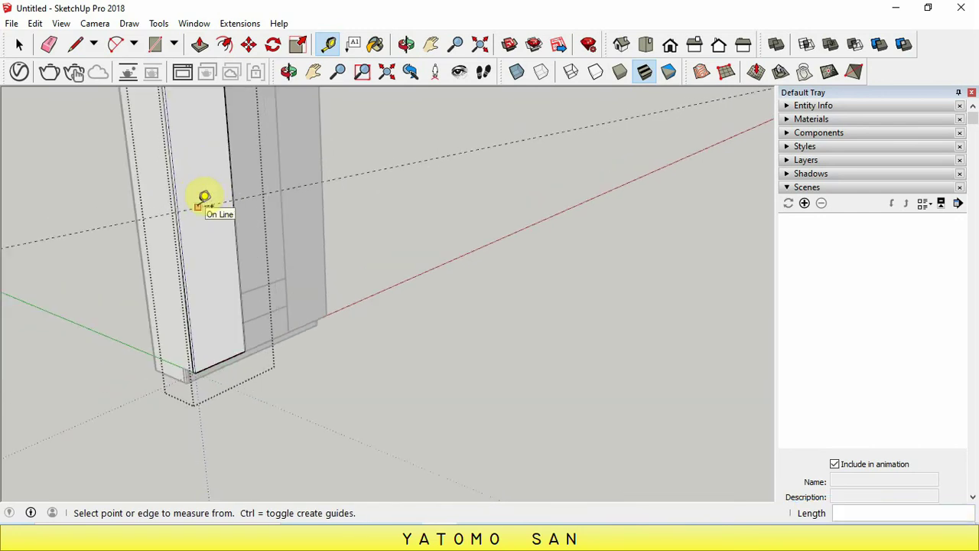
click(203, 197)
text(15)
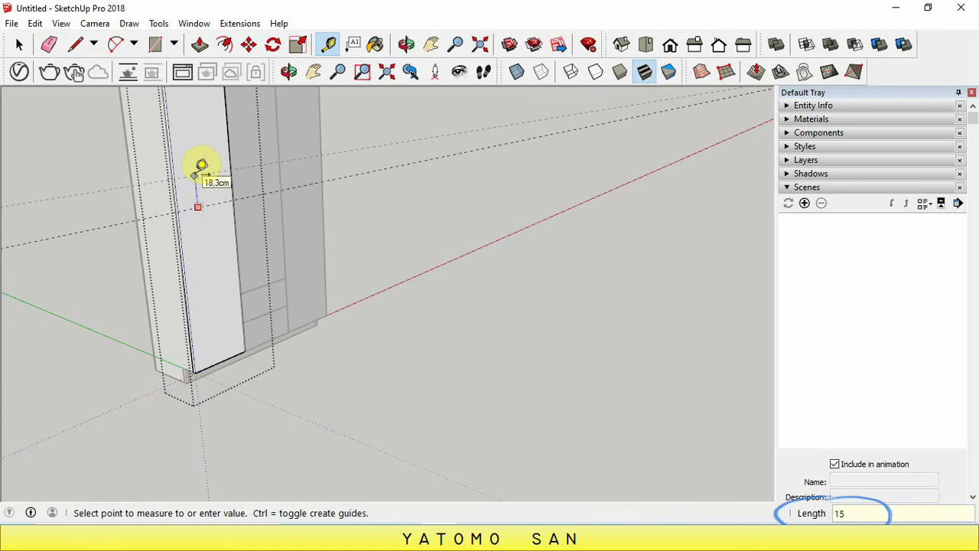
key(Return)
scroll(242, 179, up, 1)
scroll(242, 179, up, 1)
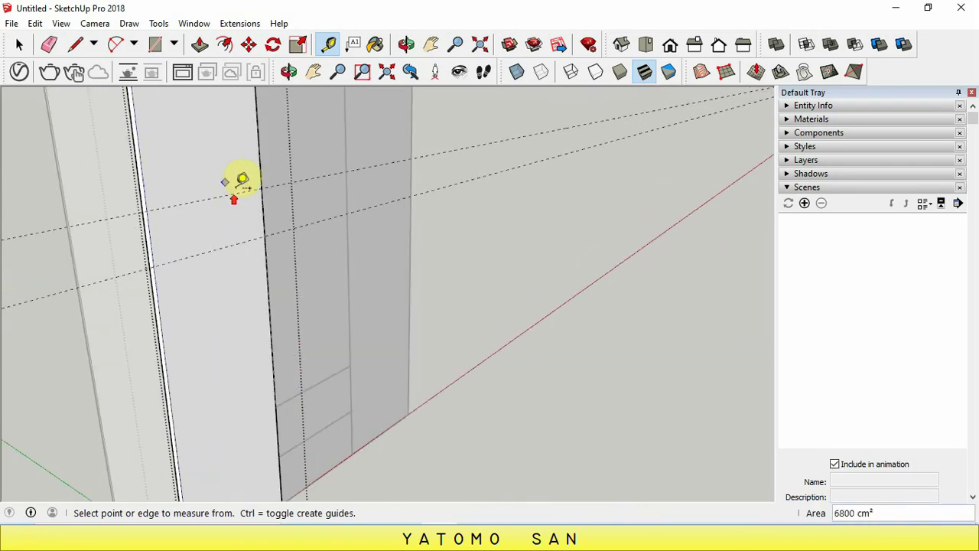
Step: Draw 40 cm lines across the left door along both guides
click(73, 44)
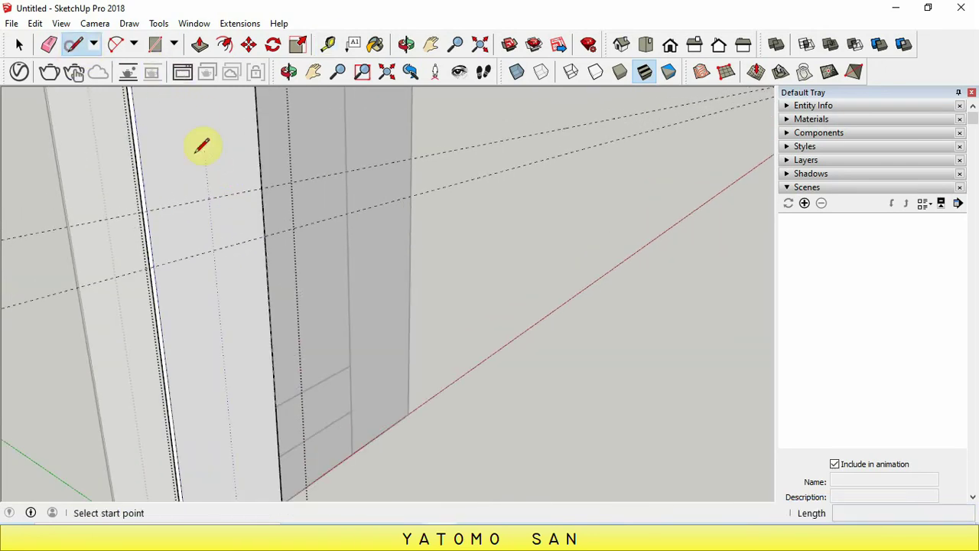
click(153, 207)
click(259, 189)
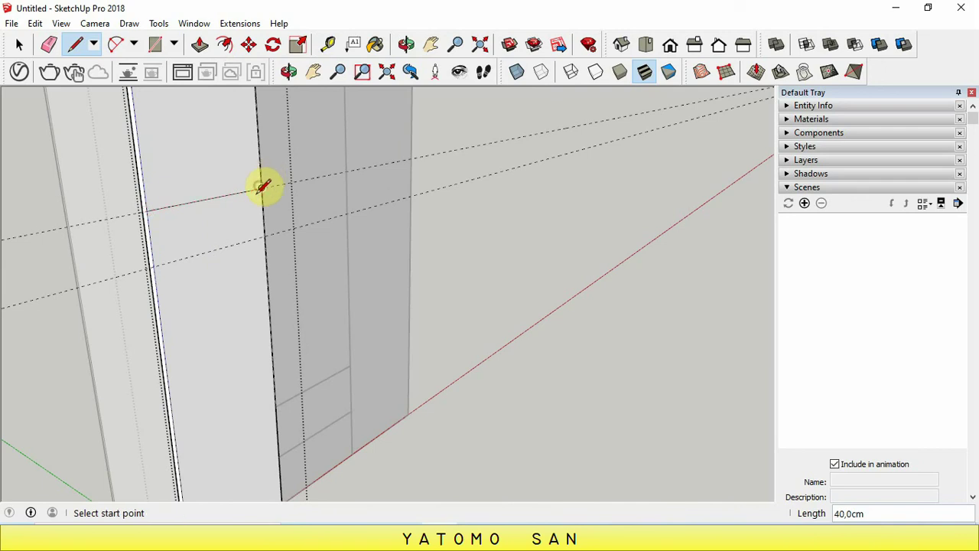
click(153, 266)
scroll(260, 239, down, 5)
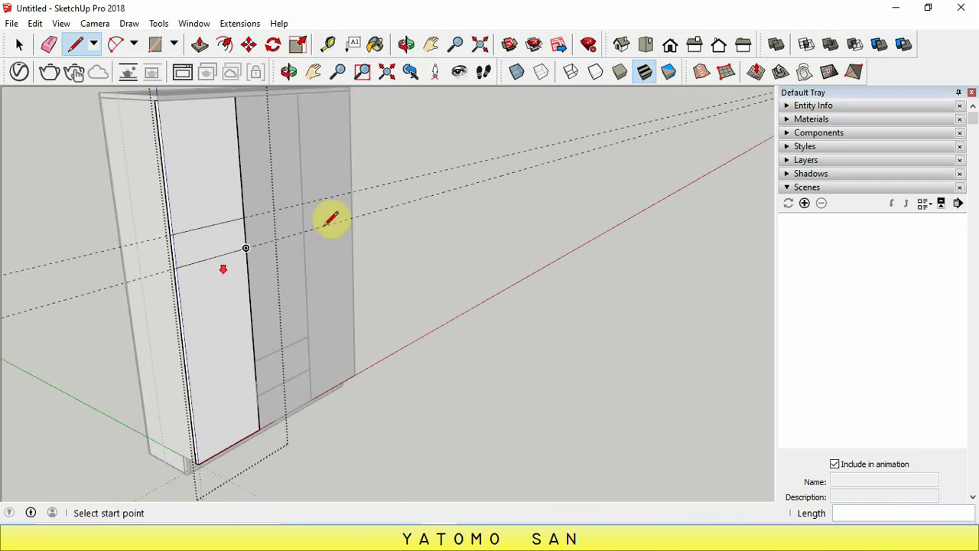
click(19, 44)
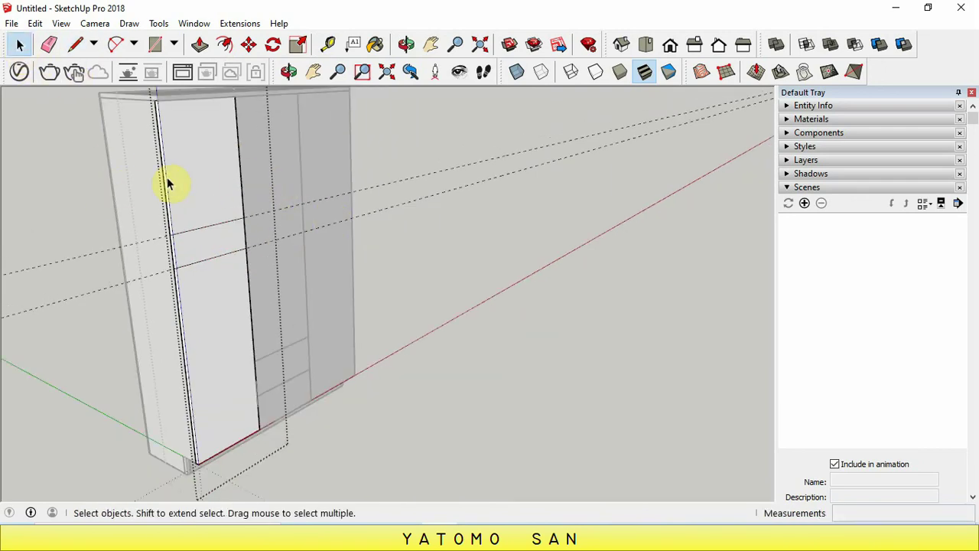
right_click(426, 128)
Step: Close the left door group and open the right door panel for editing
click(459, 138)
scroll(327, 166, up, 3)
scroll(327, 166, up, 1)
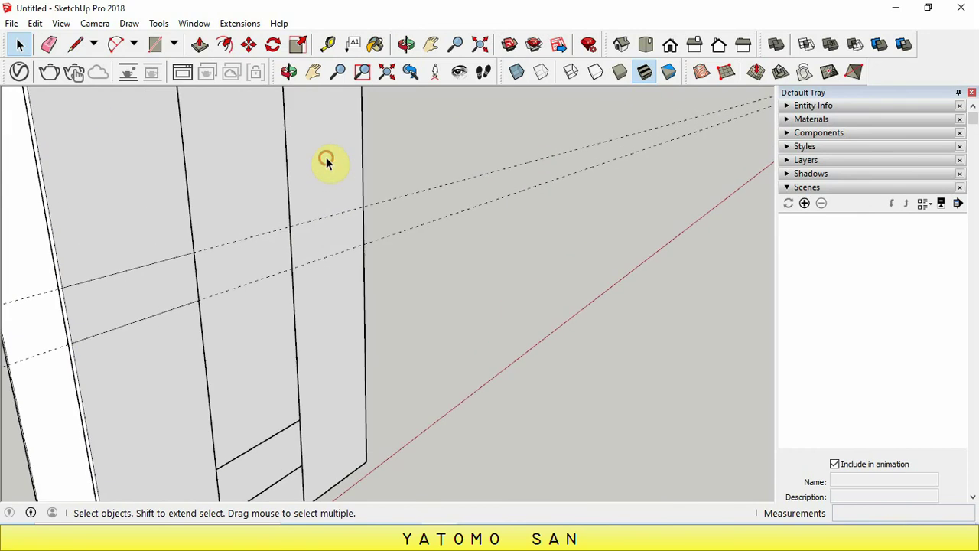
right_click(326, 161)
click(356, 233)
scroll(323, 223, up, 3)
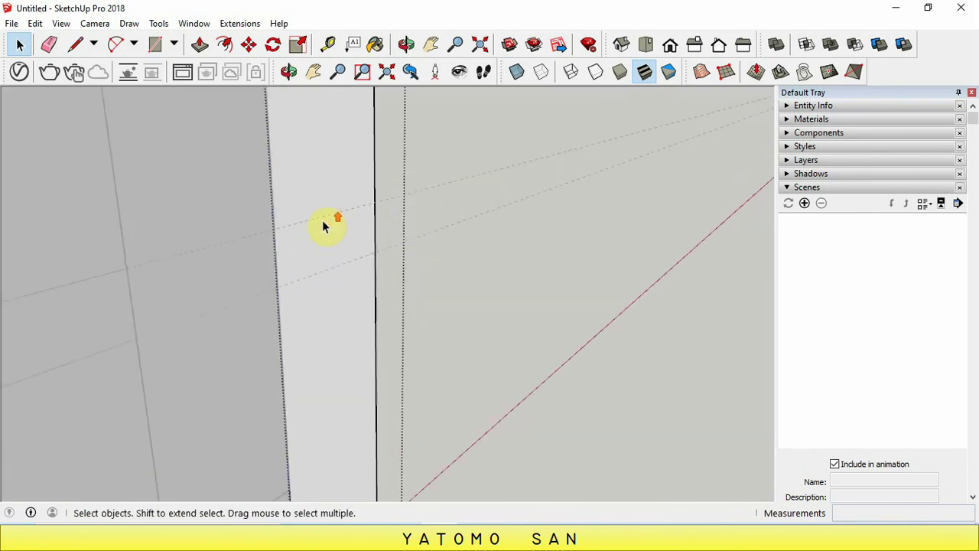
Step: Draw two band lines across the right door along the guides, then close it
click(75, 45)
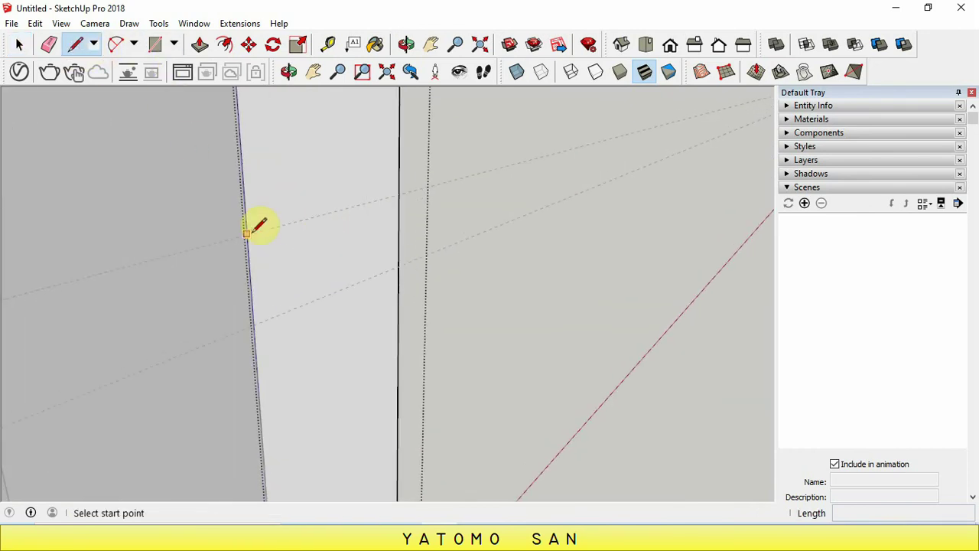
click(246, 234)
text(40)
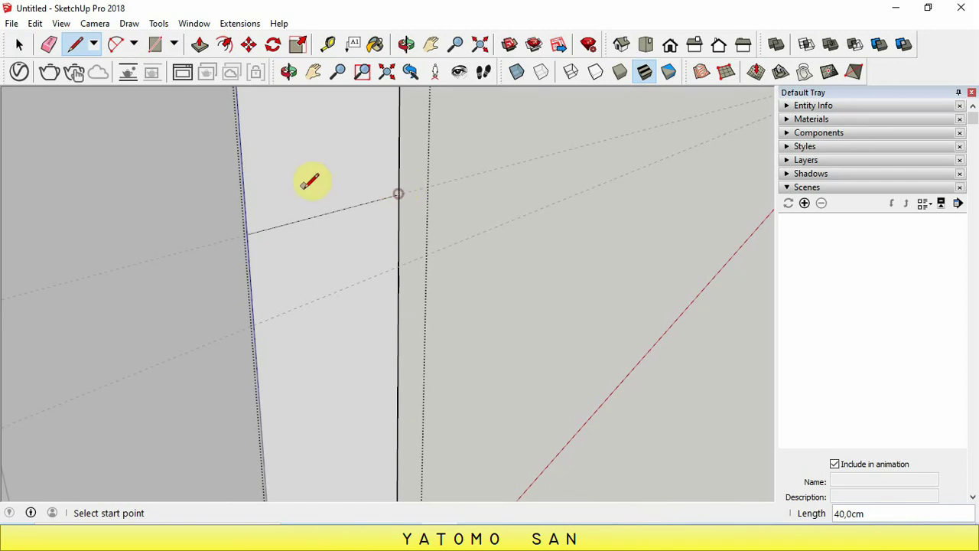
click(253, 324)
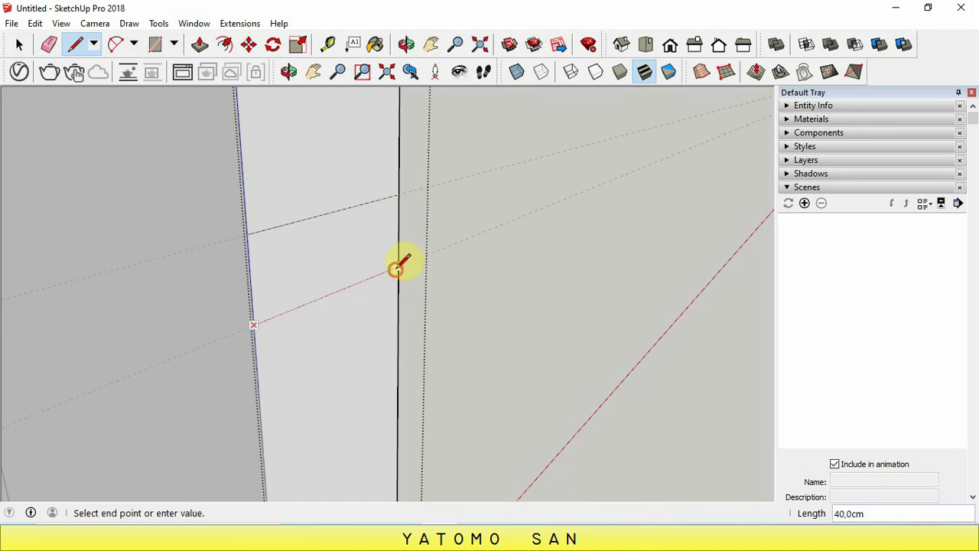
click(397, 267)
scroll(463, 218, down, 2)
scroll(467, 211, down, 2)
scroll(473, 200, down, 4)
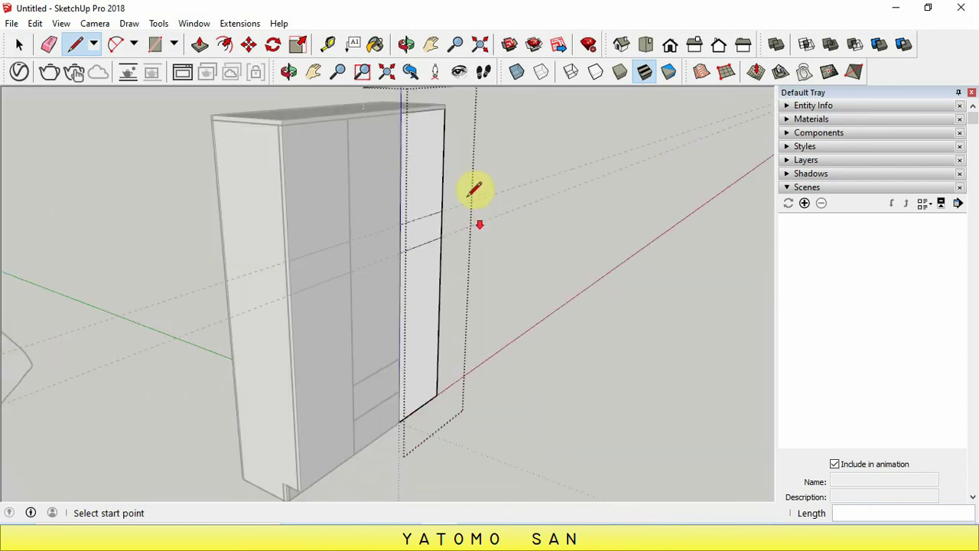
click(19, 44)
click(137, 173)
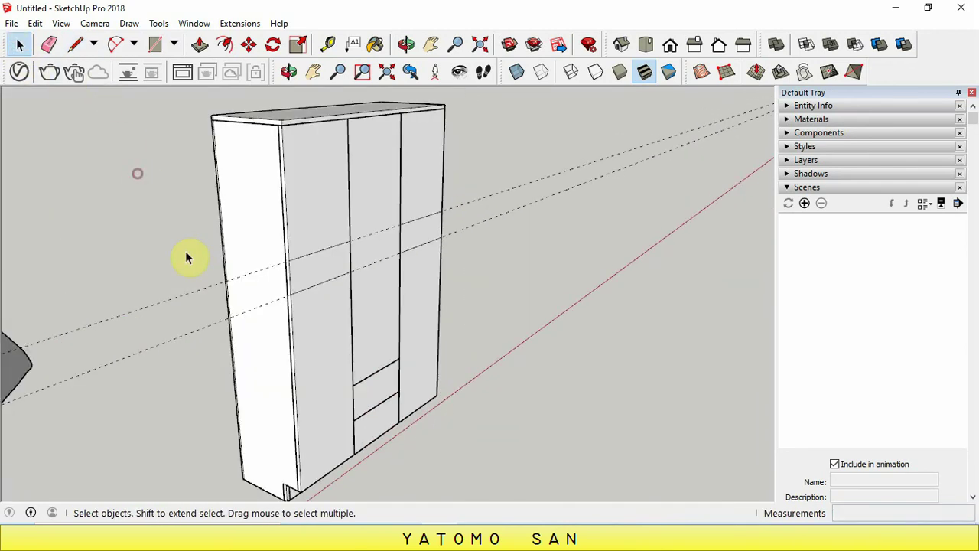
Step: Erase the guides inside the left door group, close the group and zoom out
click(182, 296)
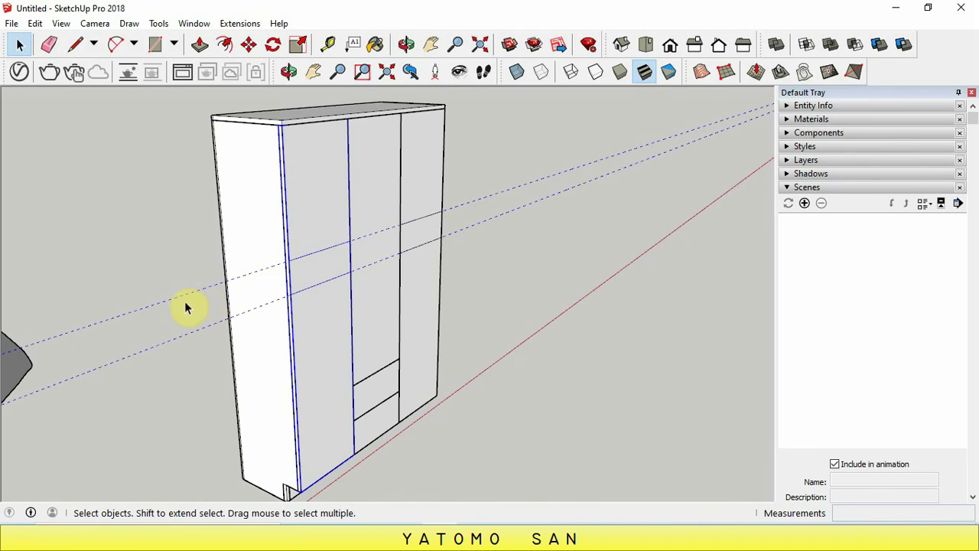
right_click(316, 216)
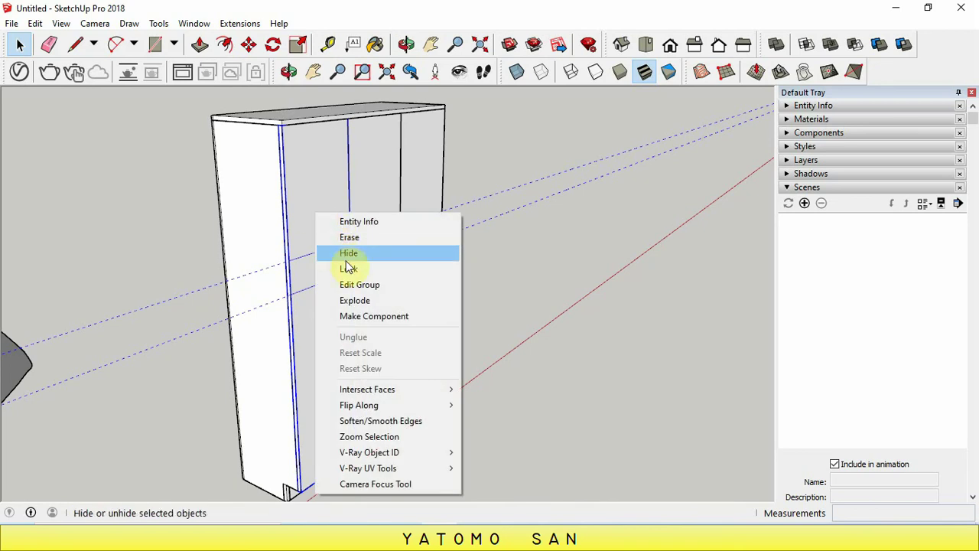
click(332, 282)
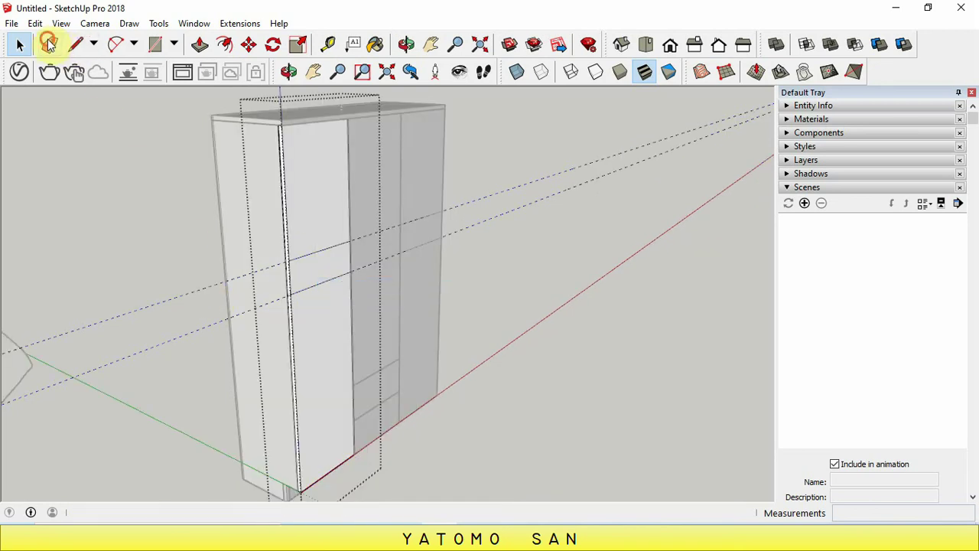
click(49, 44)
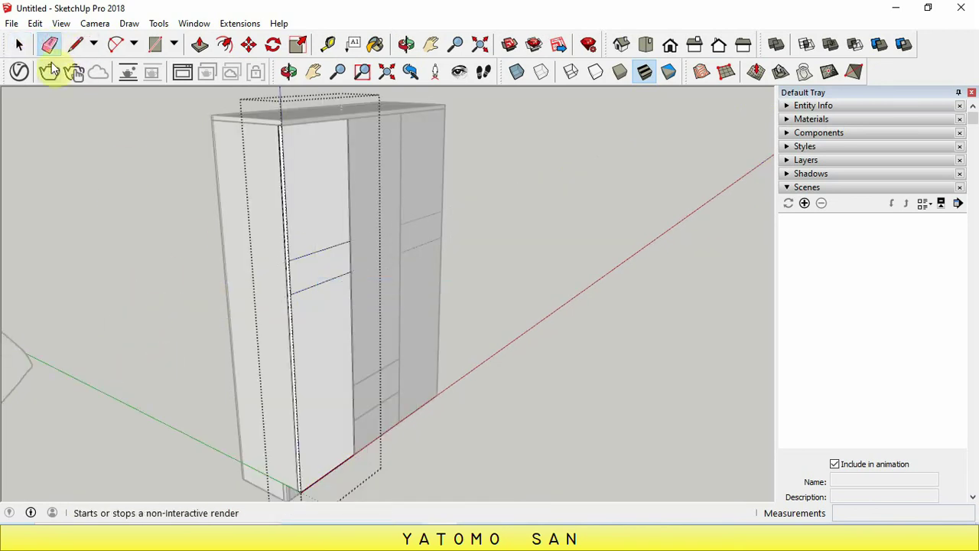
click(19, 45)
right_click(115, 197)
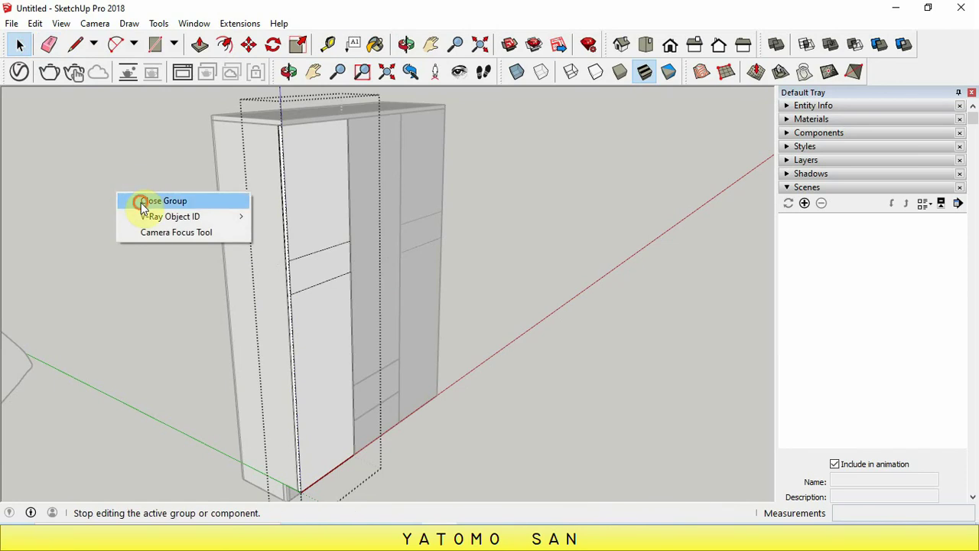
click(145, 201)
scroll(345, 273, down, 2)
scroll(404, 280, down, 2)
scroll(524, 143, up, 3)
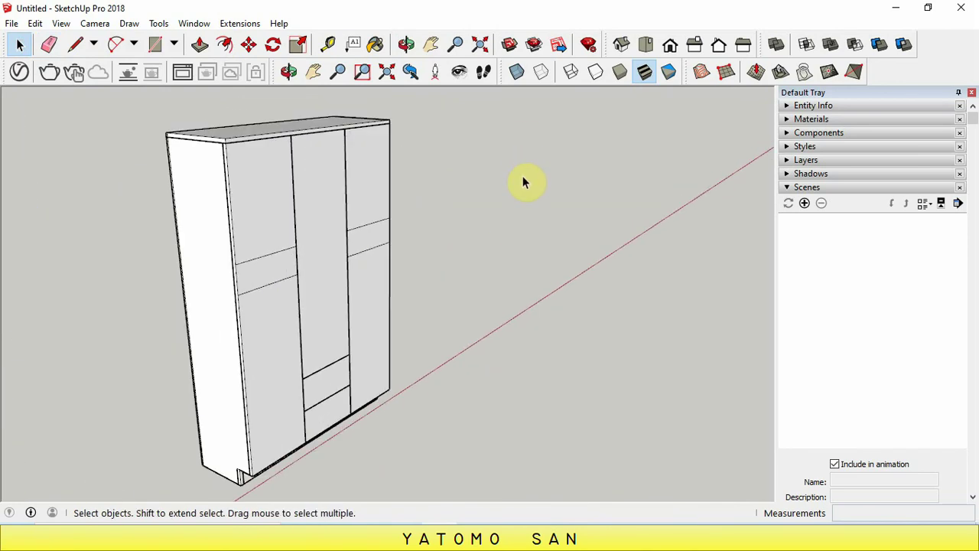
scroll(527, 187, down, 1)
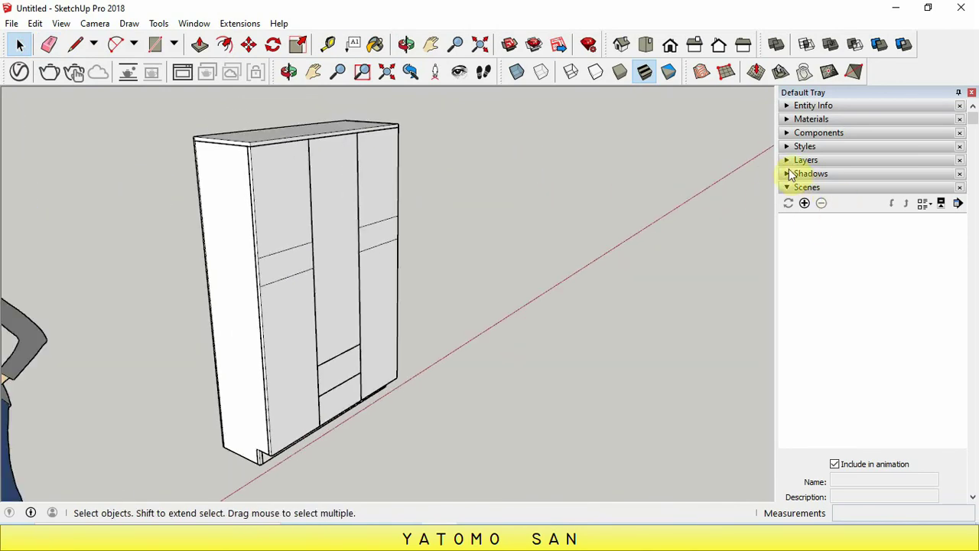
Step: Paint the right door's upper and lower panels in Wood Veneer 01
click(374, 46)
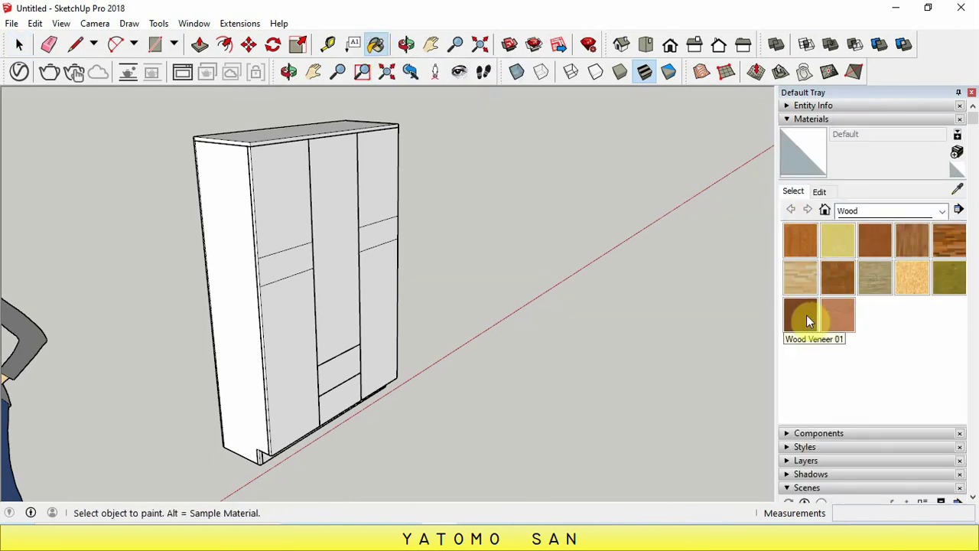
click(808, 322)
scroll(387, 187, up, 1)
click(20, 46)
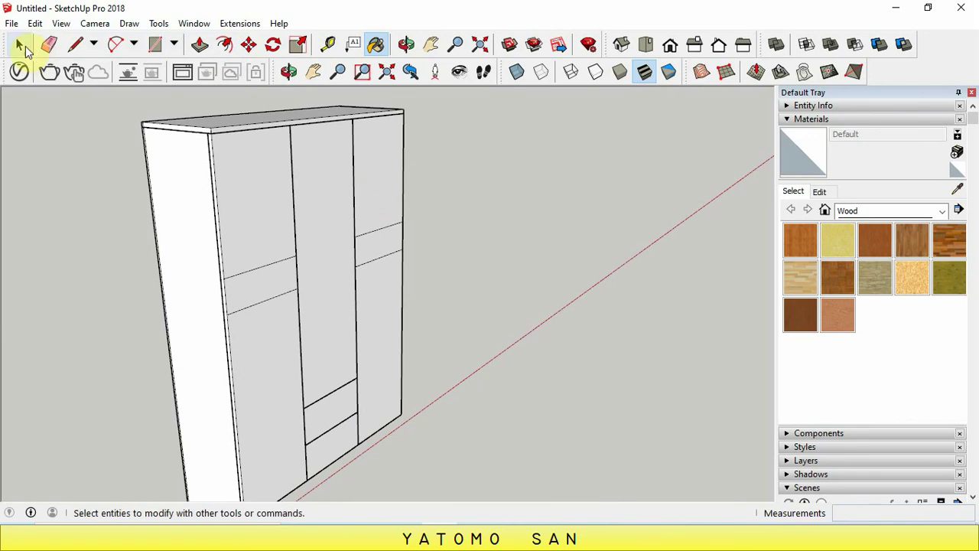
click(22, 48)
right_click(382, 200)
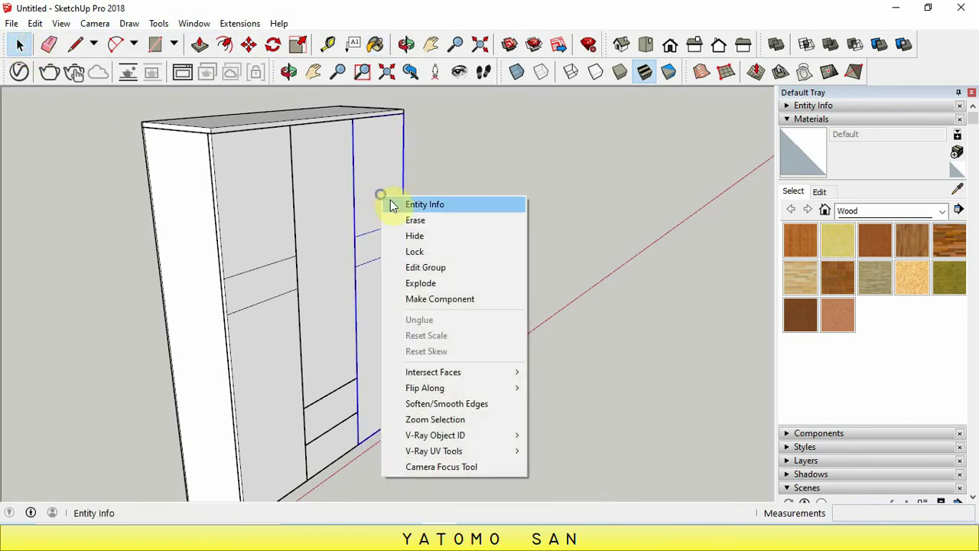
click(422, 269)
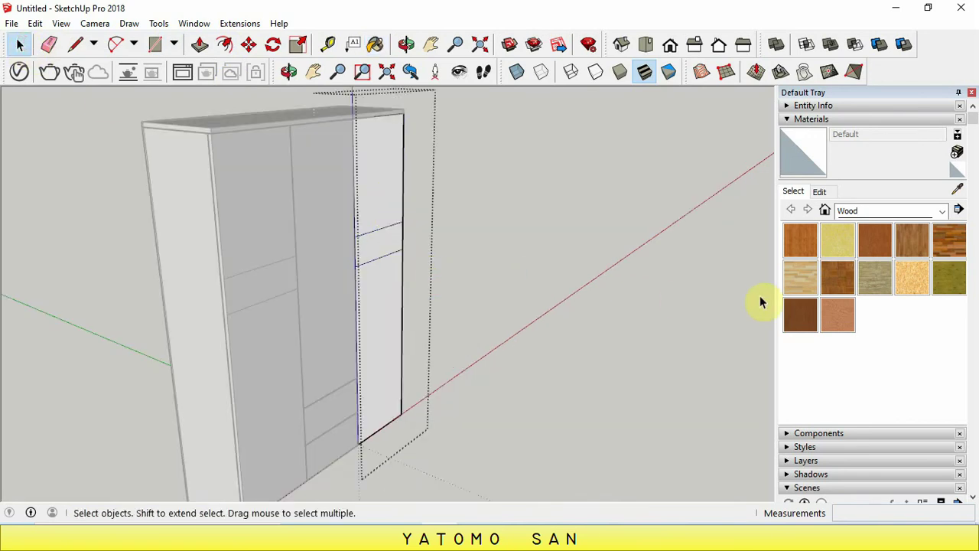
click(800, 315)
click(381, 200)
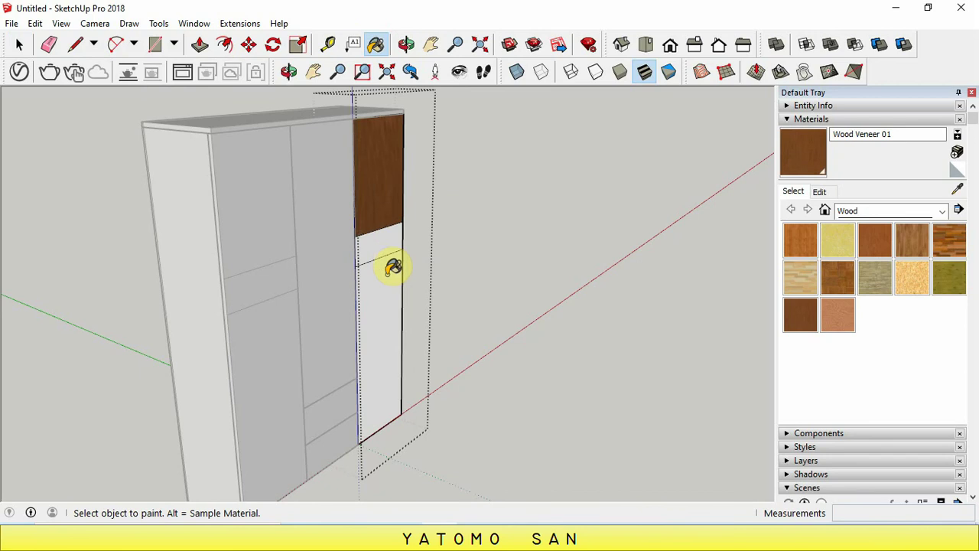
click(392, 268)
scroll(388, 240, up, 3)
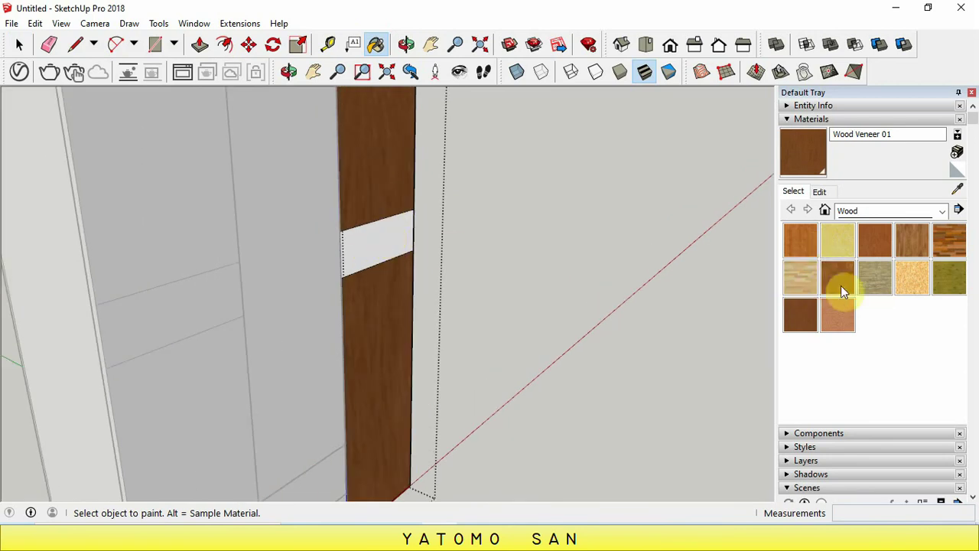
Step: Paint the right door's middle band in Wood OSB and close its group
click(915, 283)
click(404, 247)
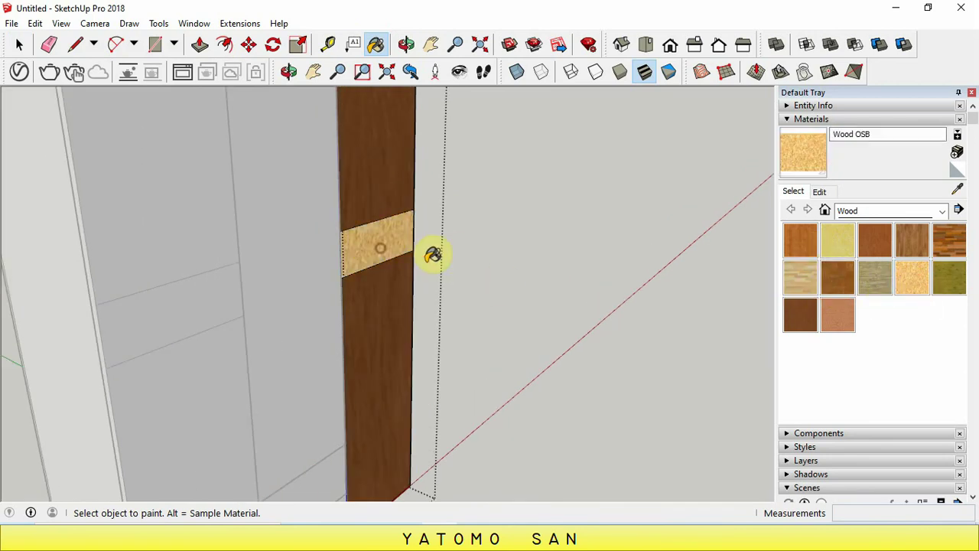
scroll(422, 251, down, 2)
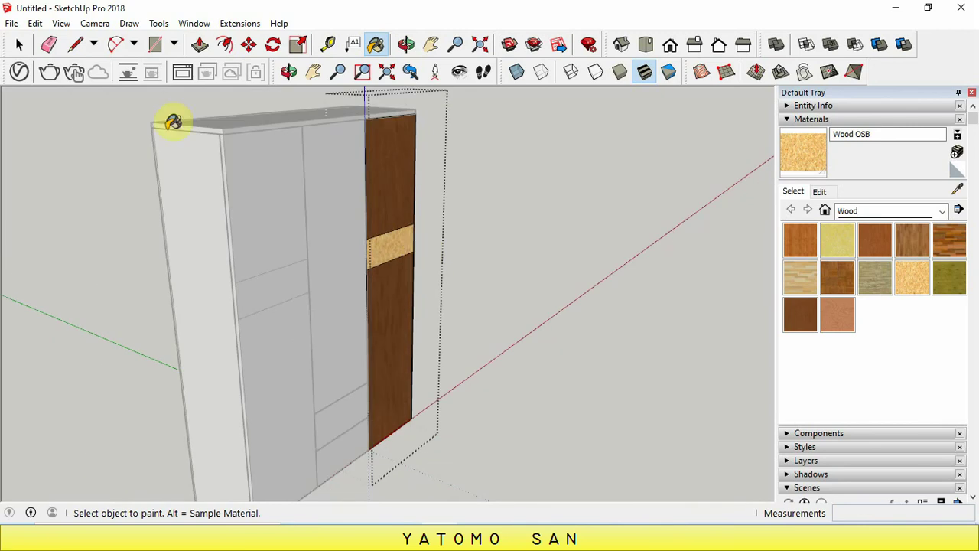
click(19, 45)
click(115, 249)
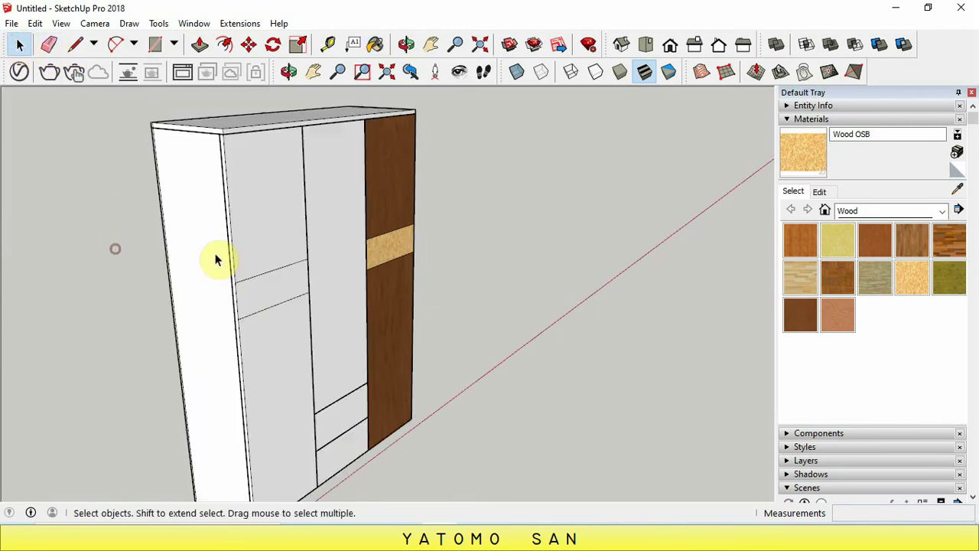
Step: Paint the left door's upper and lower panels in Wood Veneer 01
right_click(261, 243)
click(303, 313)
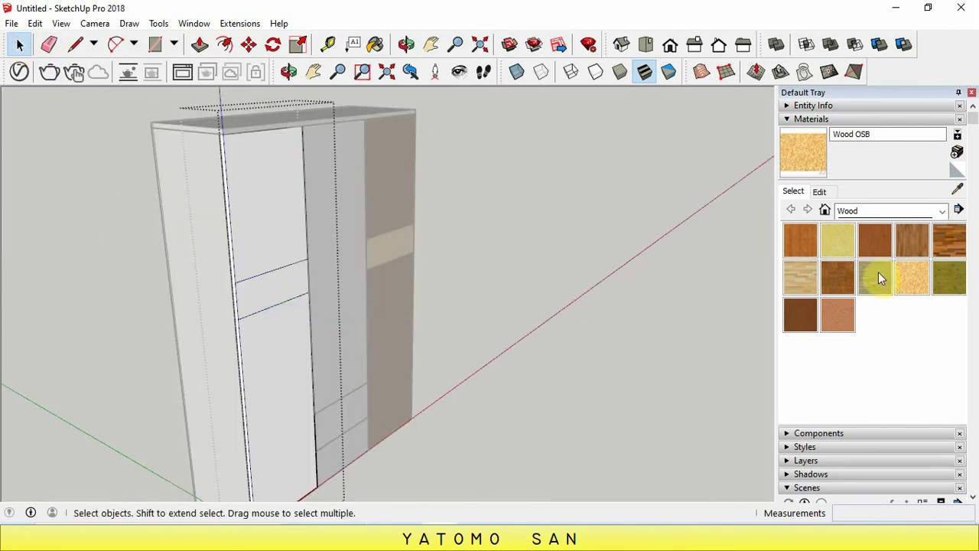
click(817, 313)
click(276, 234)
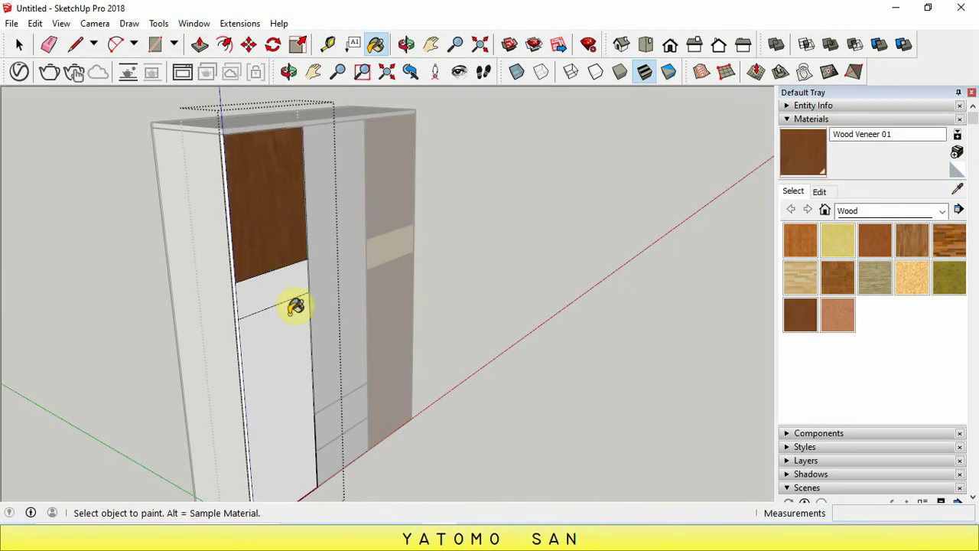
click(291, 340)
Step: Paint the left door's middle band in Wood OSB and close its group
click(904, 281)
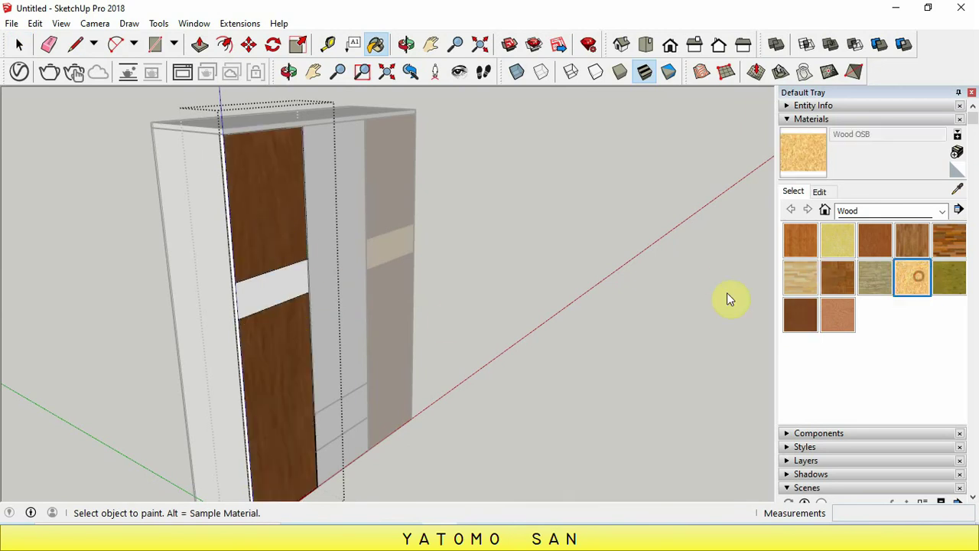
click(296, 284)
click(19, 45)
click(21, 48)
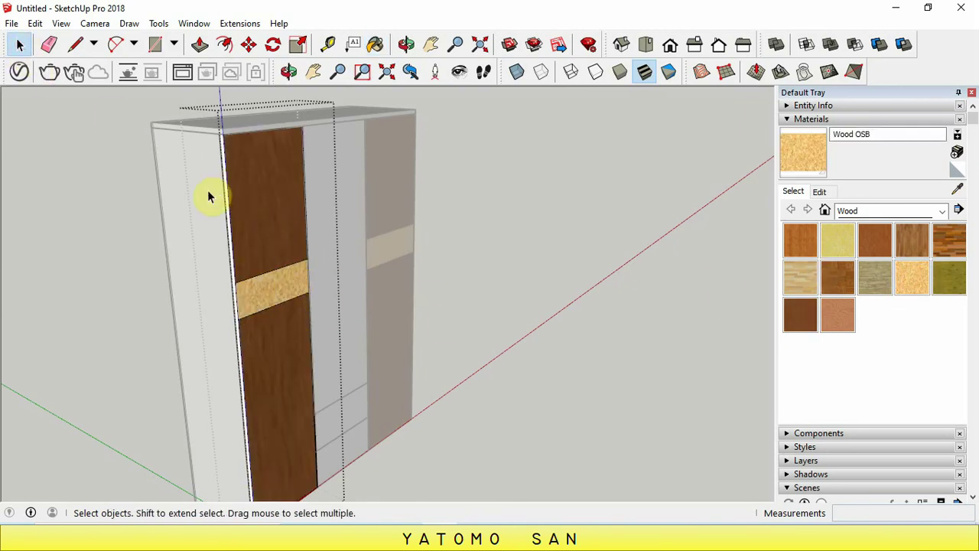
click(112, 176)
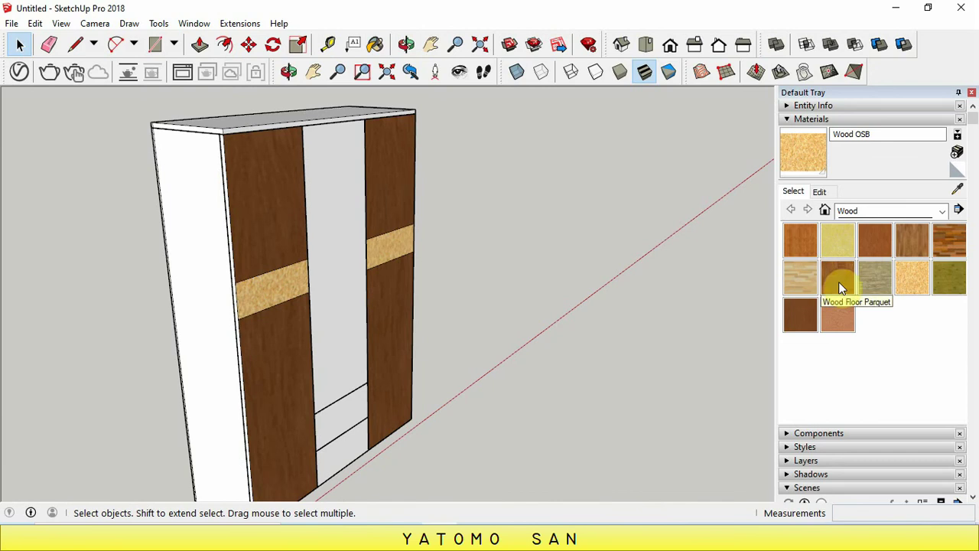
click(809, 316)
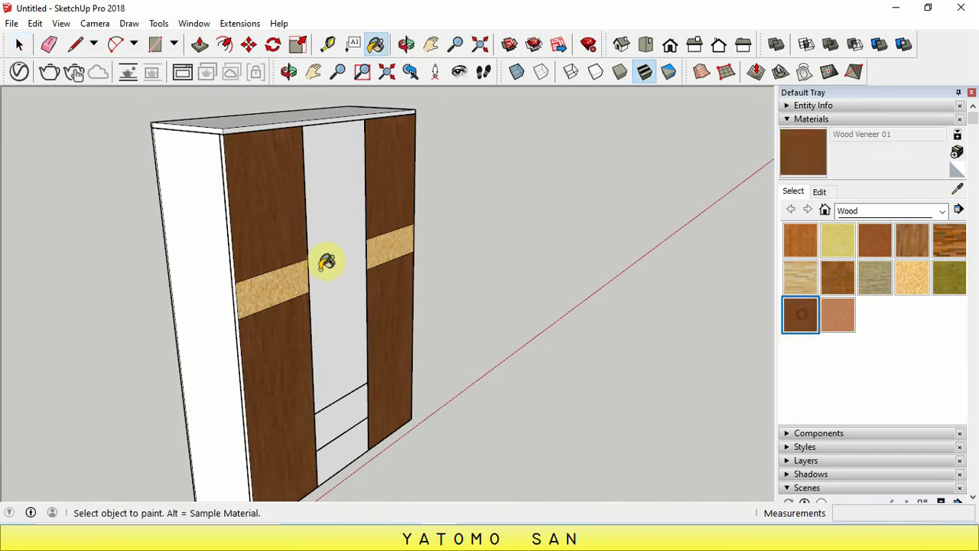
Step: Paint the left side panel, middle door, both drawer fronts, top and base kick in Wood Veneer 01
click(221, 260)
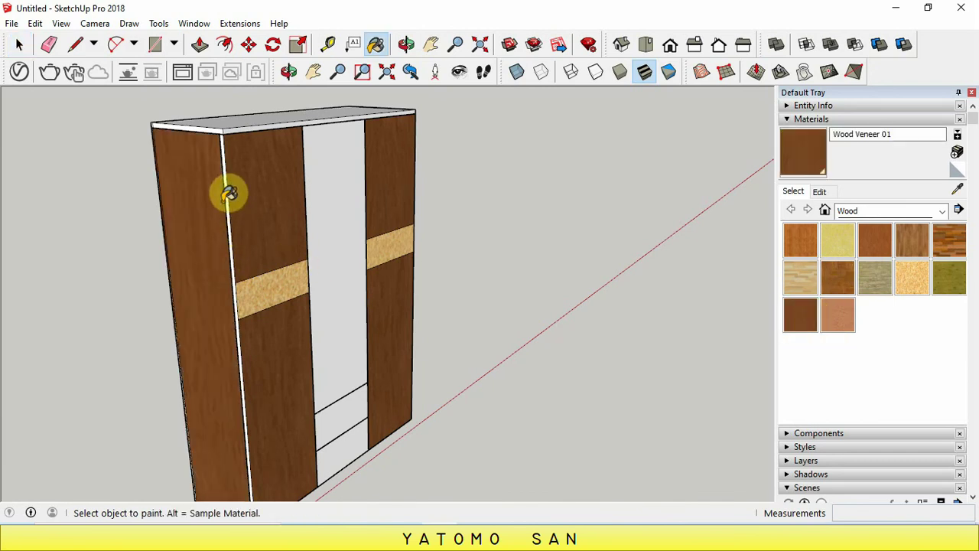
click(331, 170)
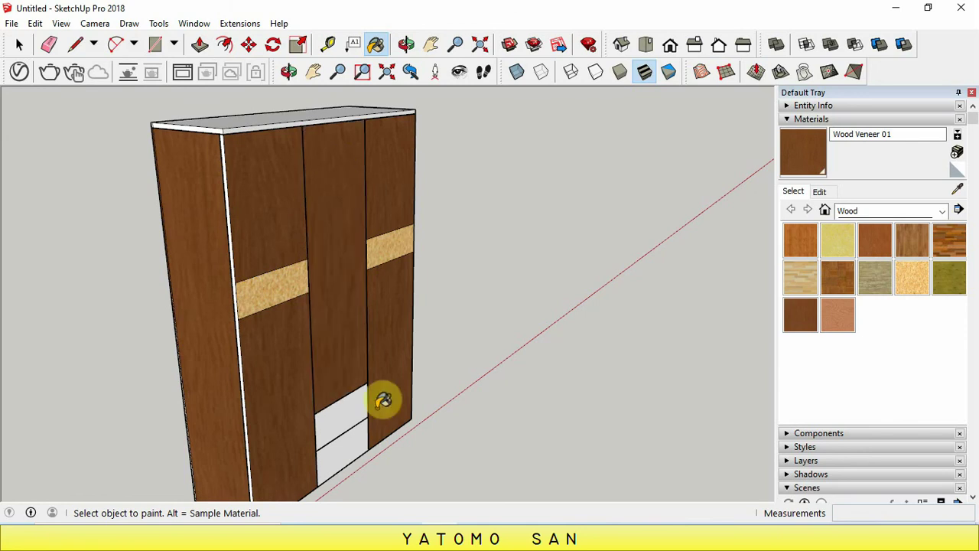
click(350, 407)
click(344, 464)
scroll(348, 205, down, 3)
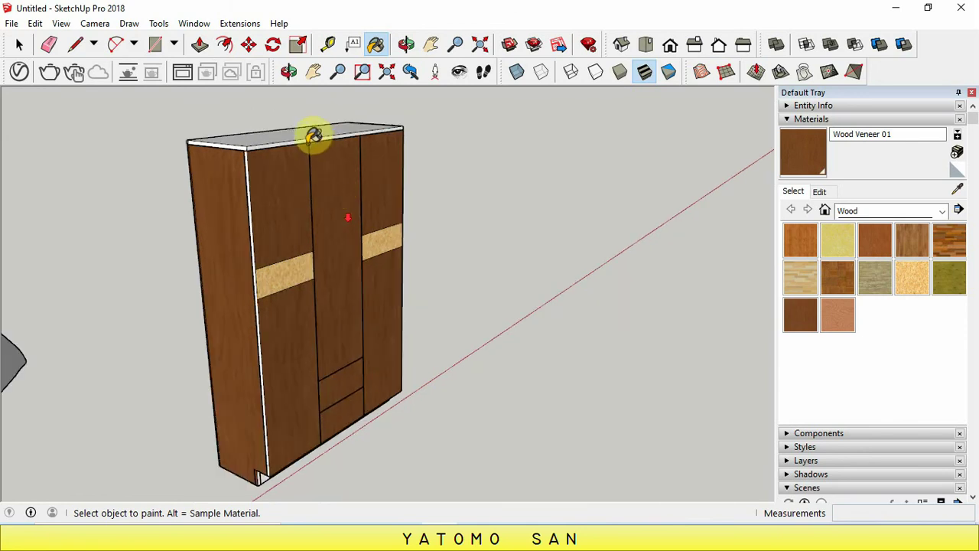
click(304, 136)
scroll(264, 476, up, 4)
scroll(264, 476, up, 2)
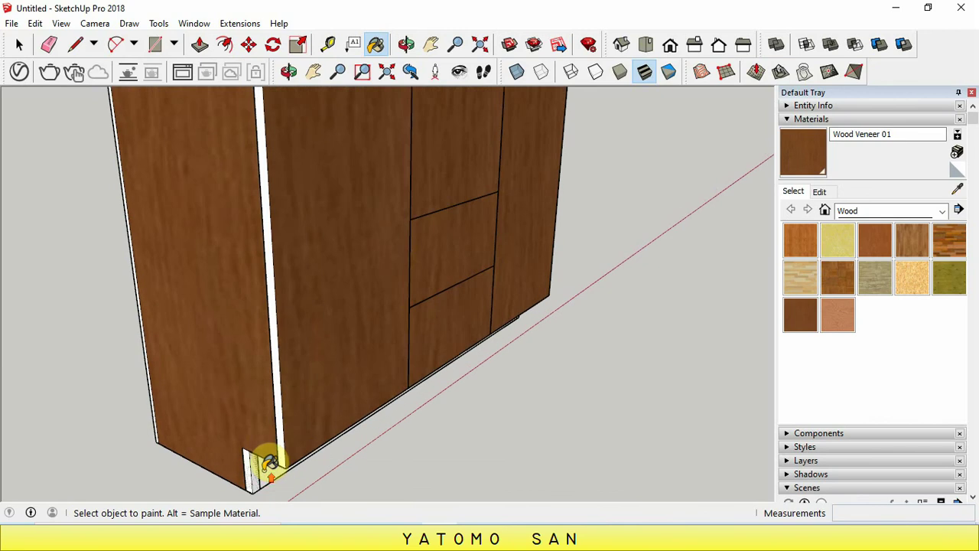
click(266, 467)
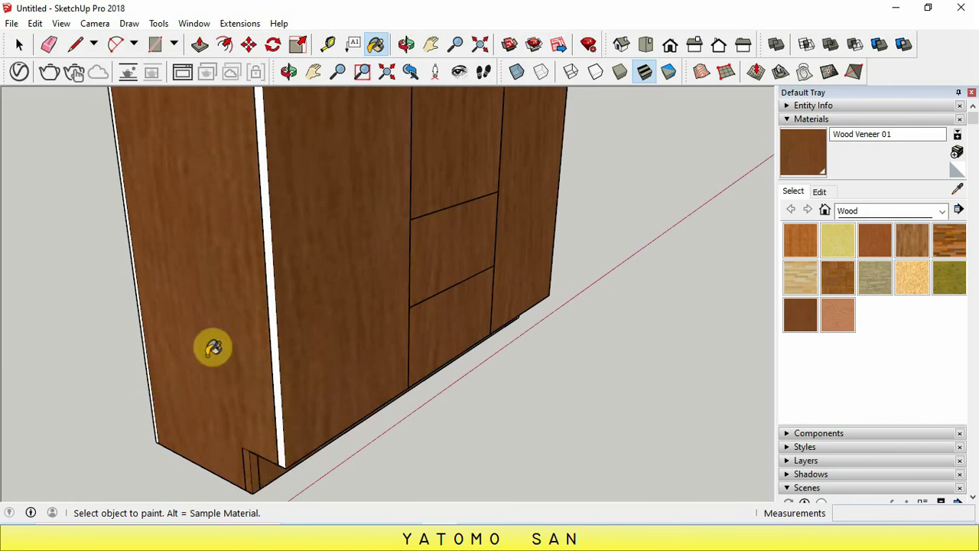
Step: Orbit round to the wardrobe's side and paint the grey side panel in Wood Veneer 01
click(406, 44)
mouse_move(235, 262)
mouse_down()
mouse_move(270, 243)
mouse_move(501, 225)
mouse_up()
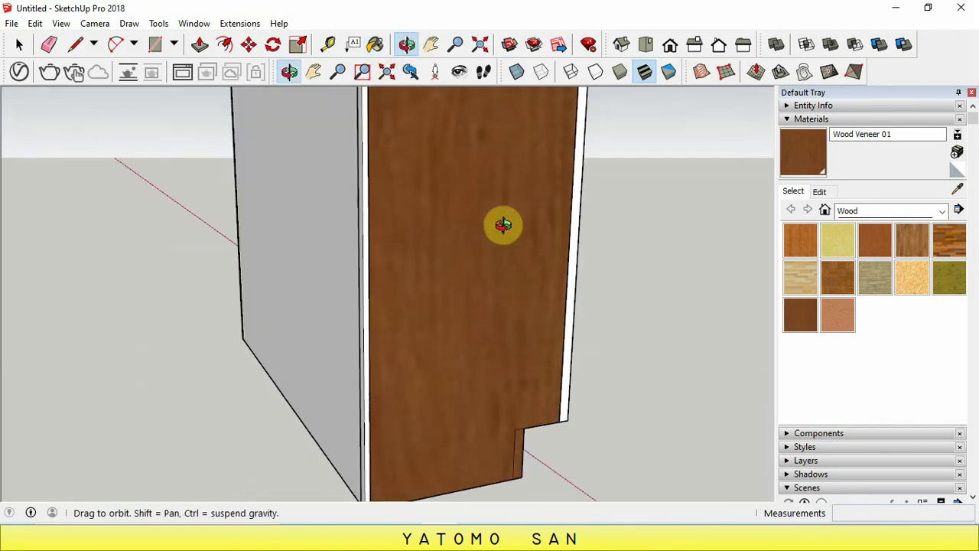
right_click(406, 231)
click(437, 240)
click(329, 245)
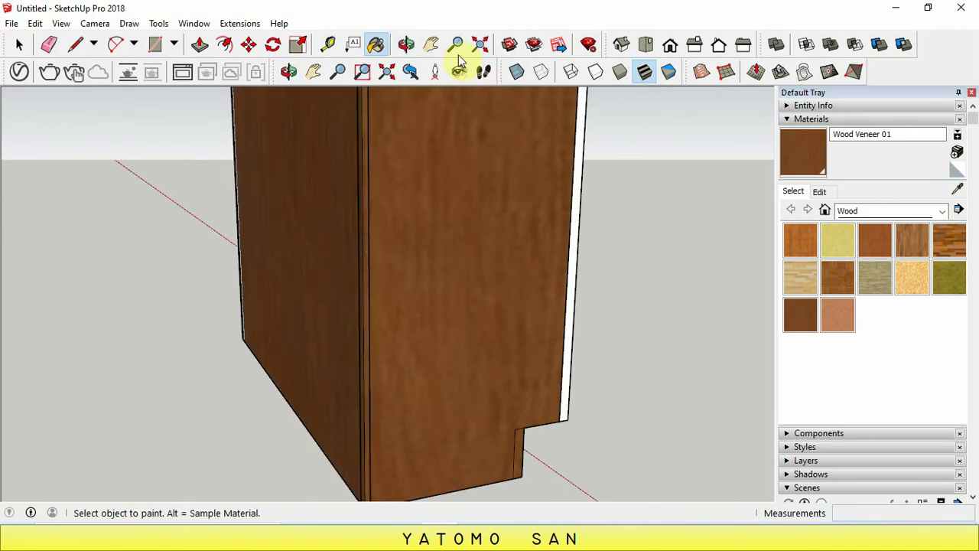
click(406, 44)
drag(406, 230, 475, 240)
right_click(478, 244)
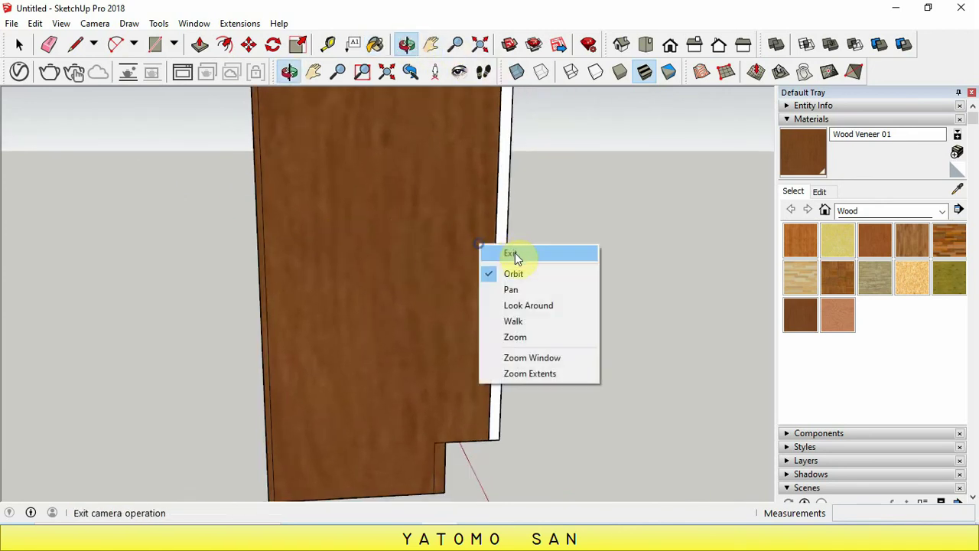
click(511, 253)
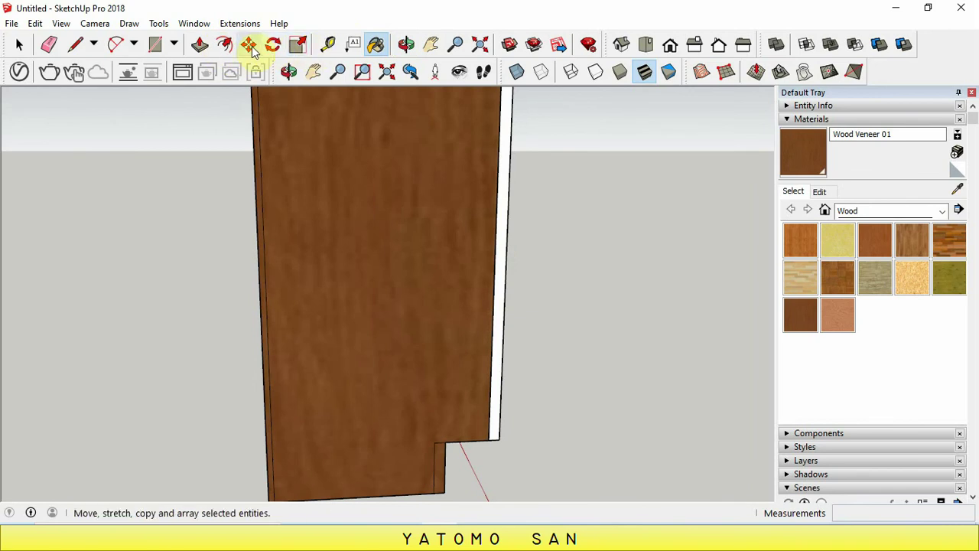
Step: Orbit back to the front and enter the group of the door beside the white strip
click(406, 49)
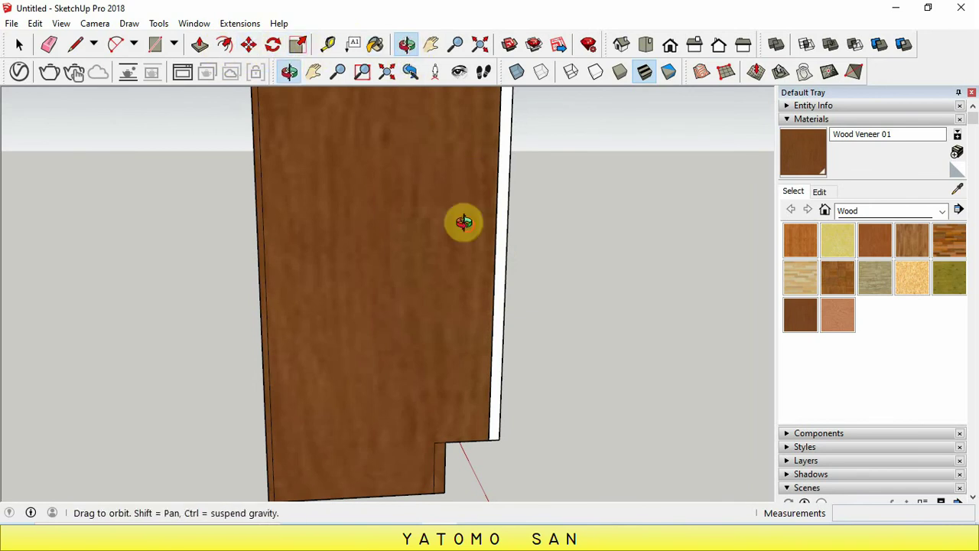
drag(461, 221, 279, 227)
right_click(288, 231)
click(316, 240)
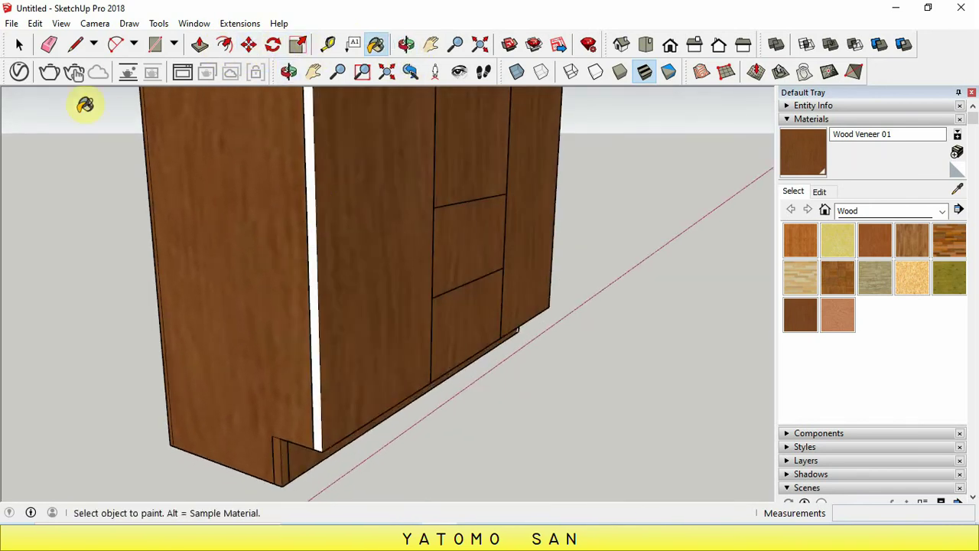
click(19, 44)
click(375, 226)
right_click(375, 226)
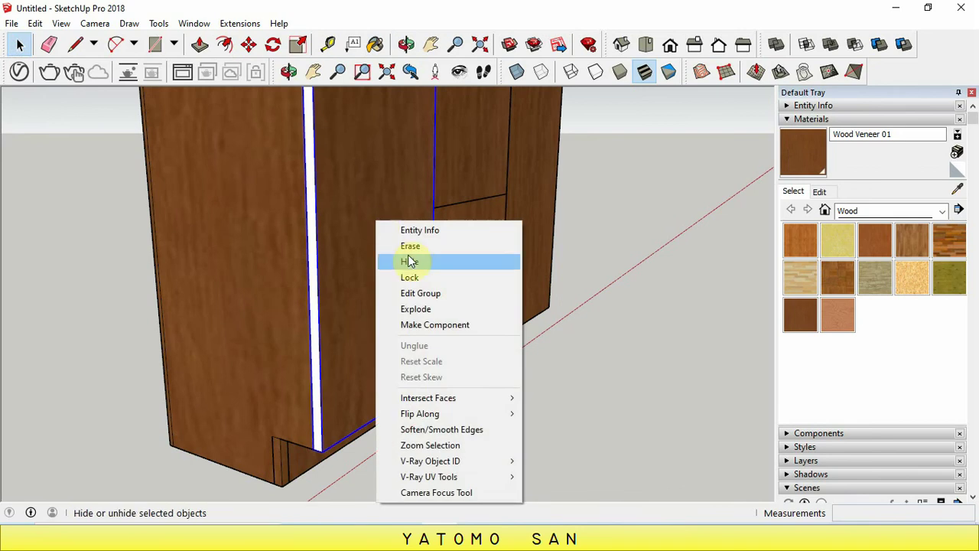
click(412, 292)
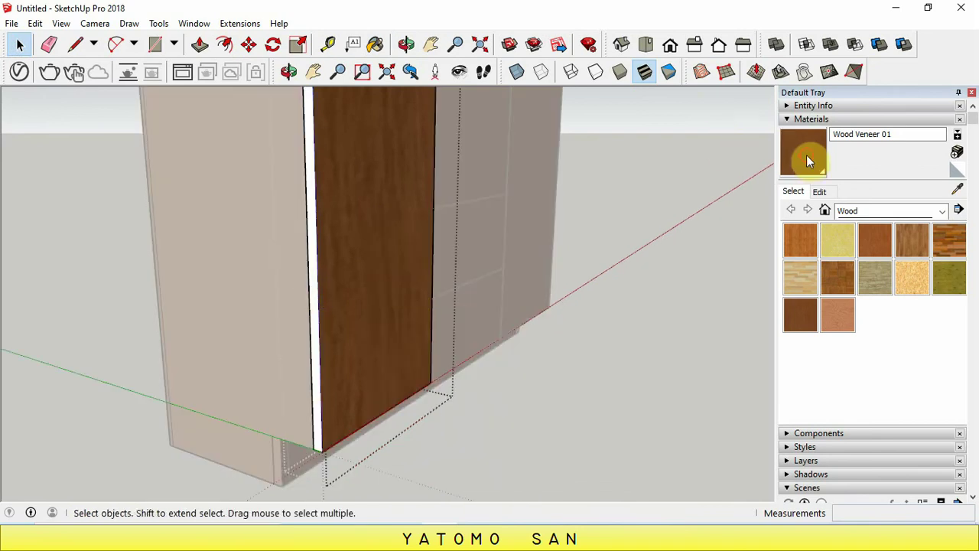
Step: Paint the white edge strip in Wood Veneer 01 and close the door group
click(803, 153)
click(309, 277)
scroll(310, 277, down, 3)
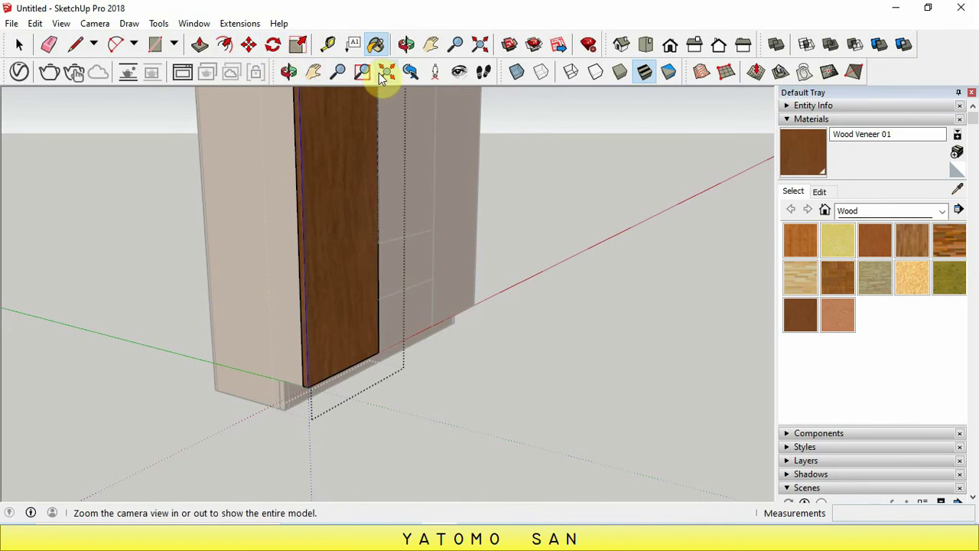
click(405, 44)
drag(399, 164, 355, 179)
scroll(354, 178, down, 2)
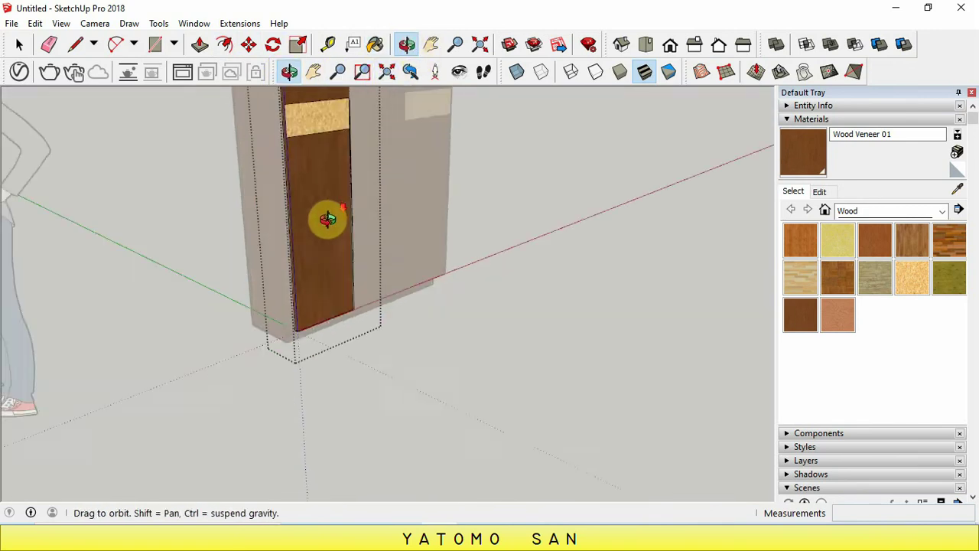
scroll(327, 219, down, 2)
scroll(334, 149, down, 2)
scroll(335, 127, up, 4)
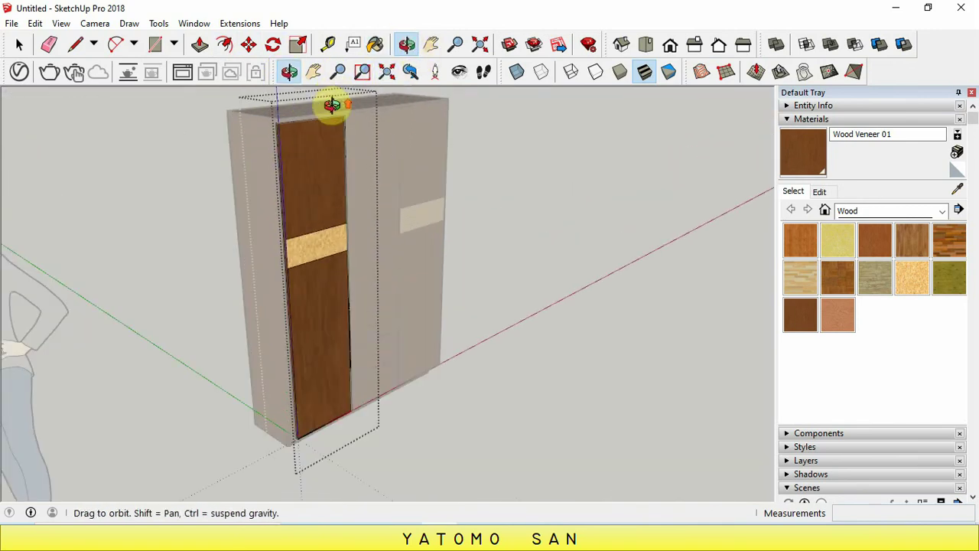
right_click(410, 190)
click(432, 200)
Step: Return to the Select tool and zoom around to review the painted wardrobe
key(space)
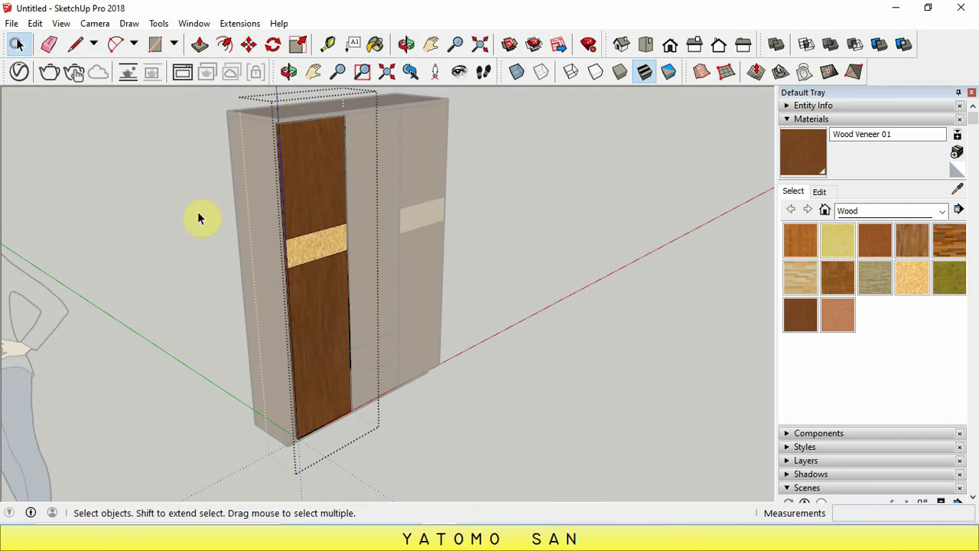
scroll(317, 192, up, 3)
scroll(328, 186, up, 3)
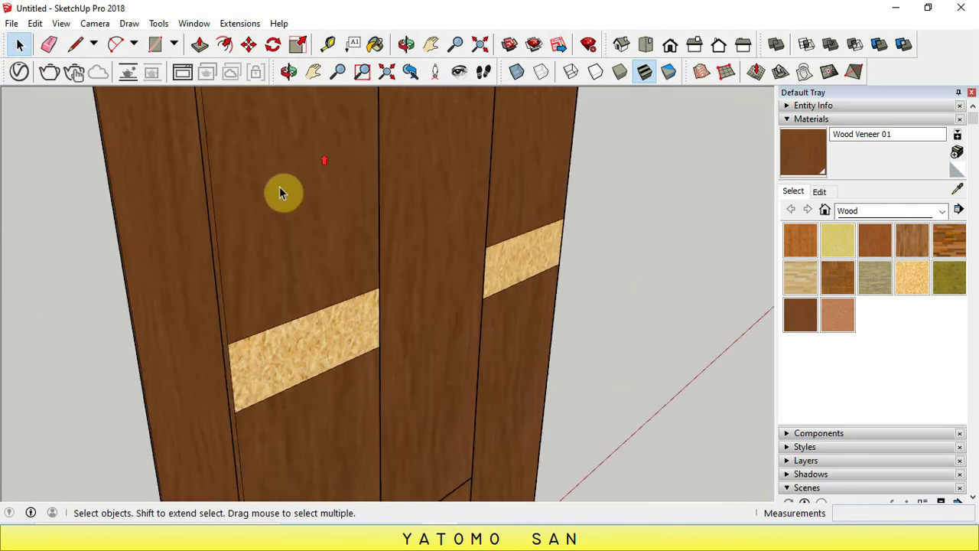
scroll(330, 199, down, 1)
scroll(330, 201, down, 1)
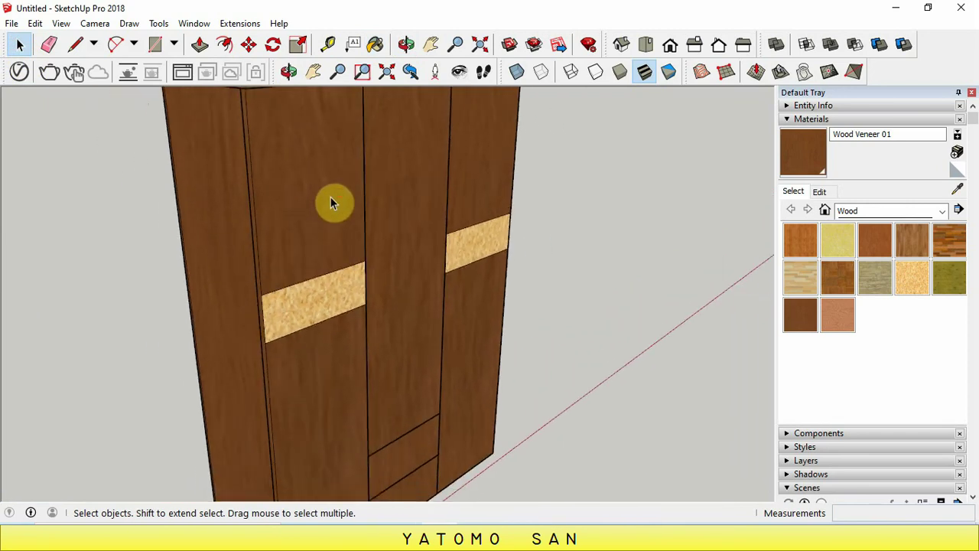
scroll(325, 198, down, 1)
scroll(325, 202, up, 1)
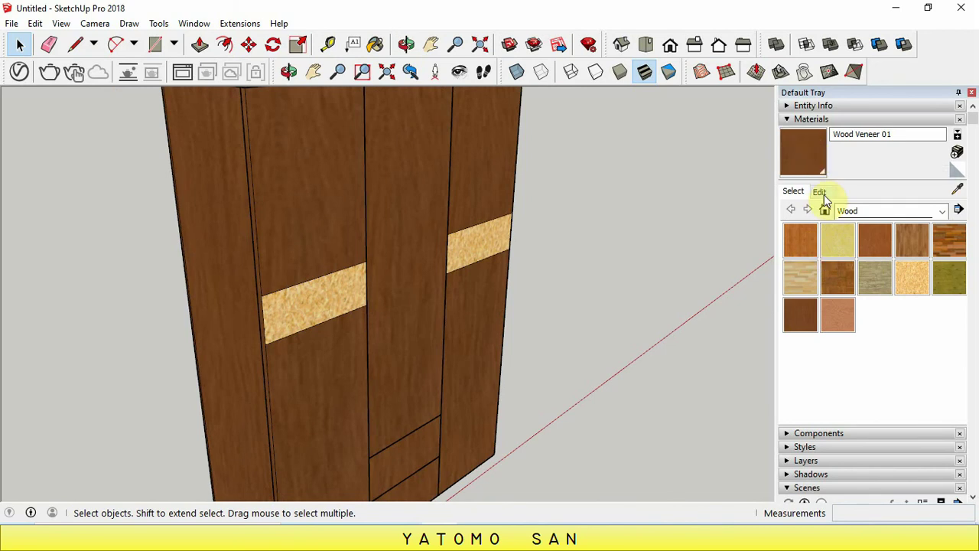
Step: Set the Wood Veneer 01 texture width to 100 cm and unlock its width-height aspect ratio
click(822, 193)
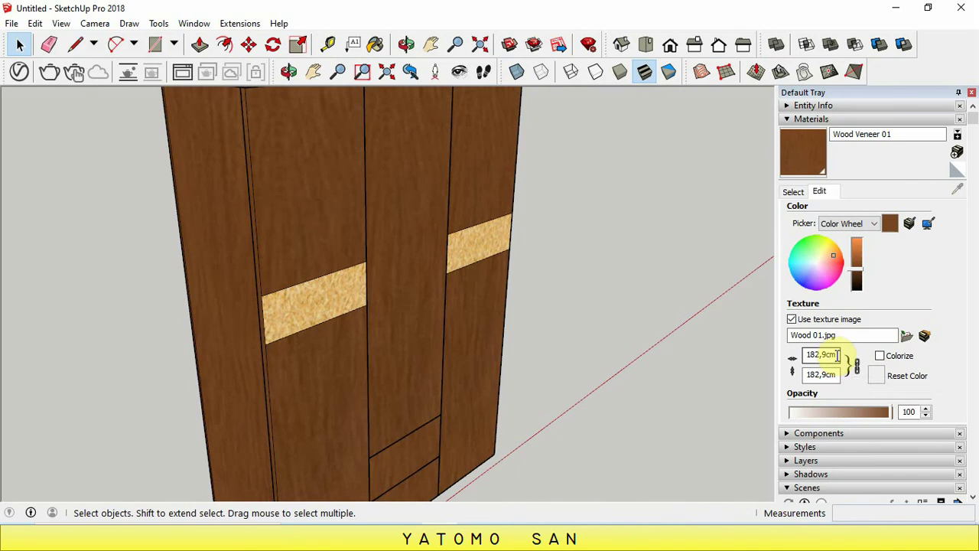
double_click(837, 354)
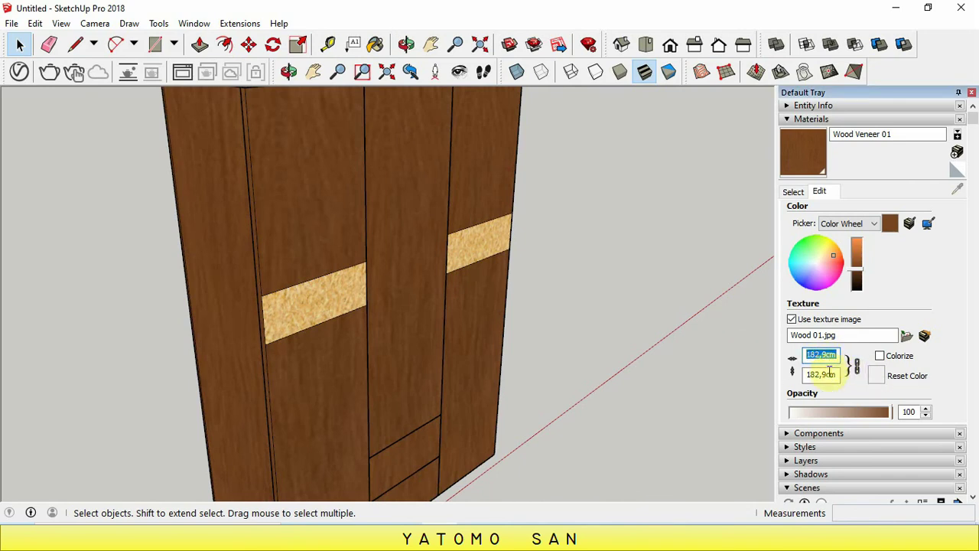
text(1)
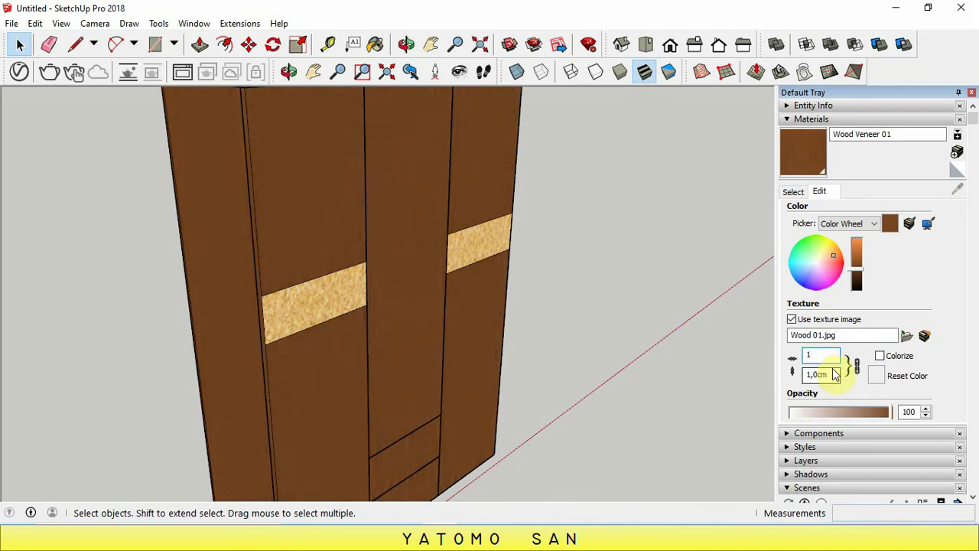
text(00)
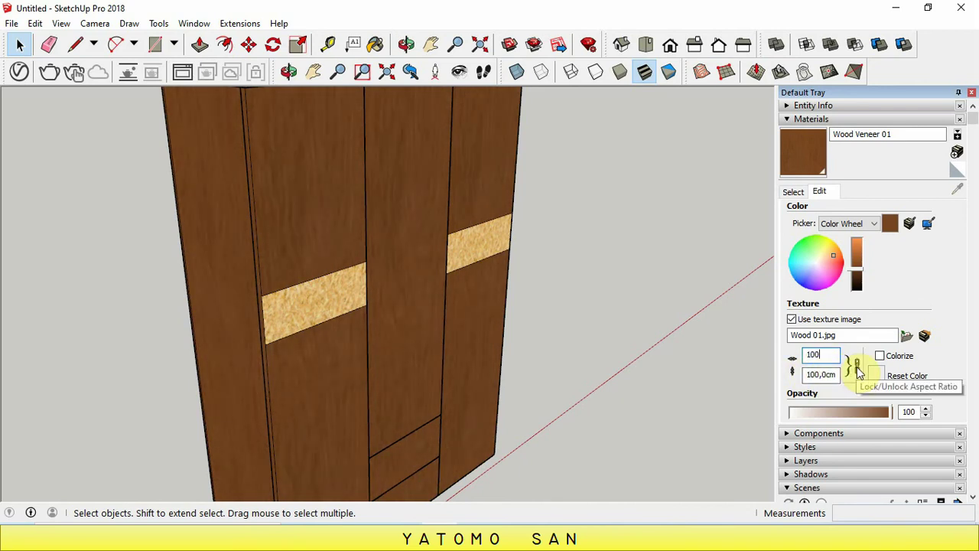
click(856, 366)
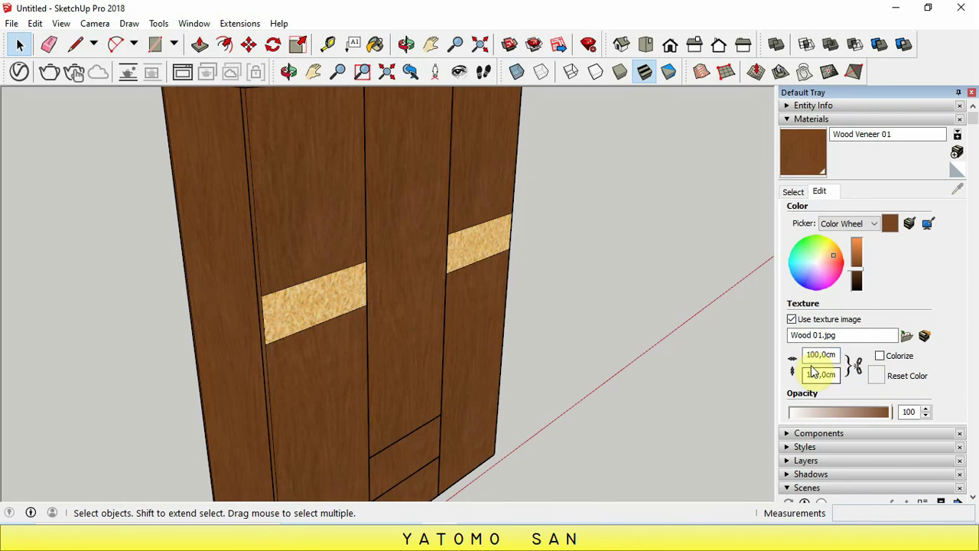
drag(838, 354, 793, 358)
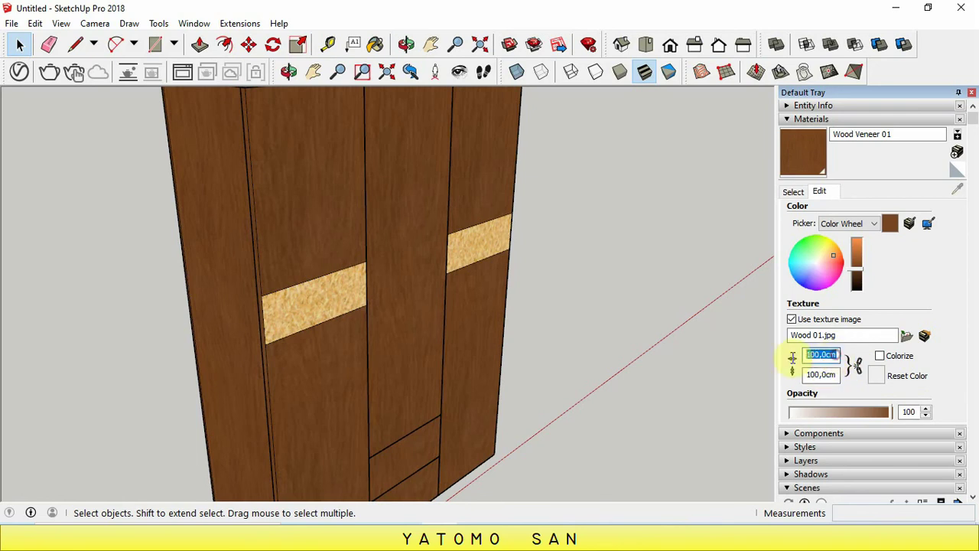
text(10)
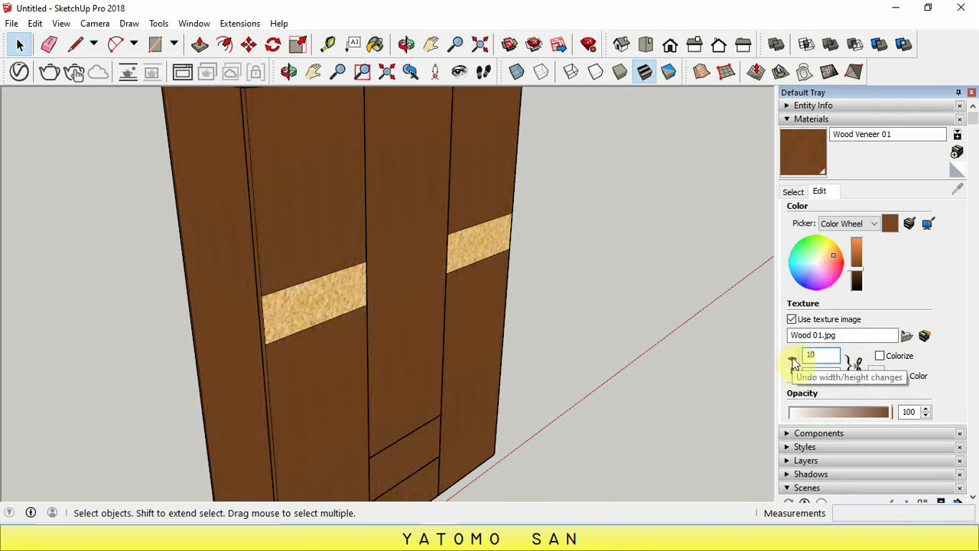
scroll(474, 329, down, 3)
scroll(470, 338, up, 3)
scroll(467, 334, down, 3)
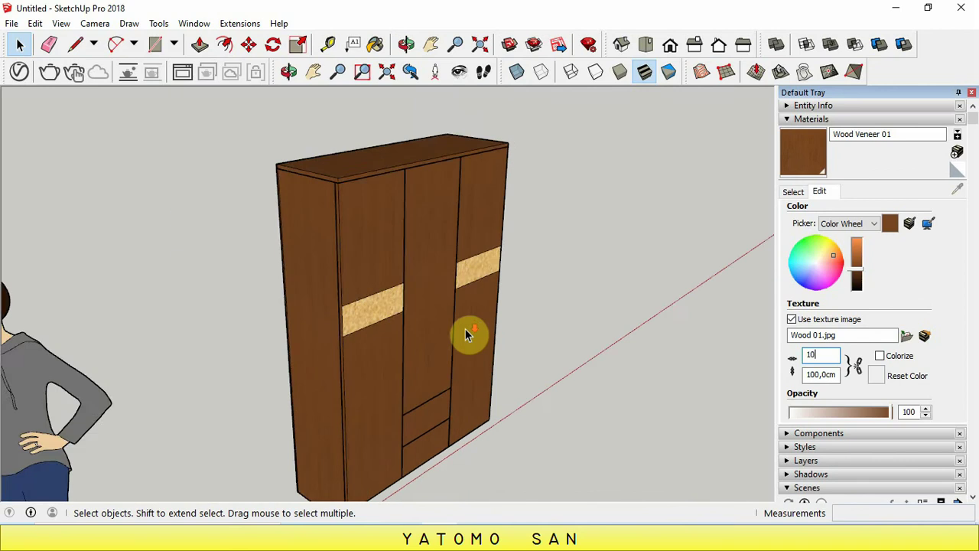
scroll(468, 333, up, 2)
scroll(501, 374, down, 3)
scroll(520, 389, up, 2)
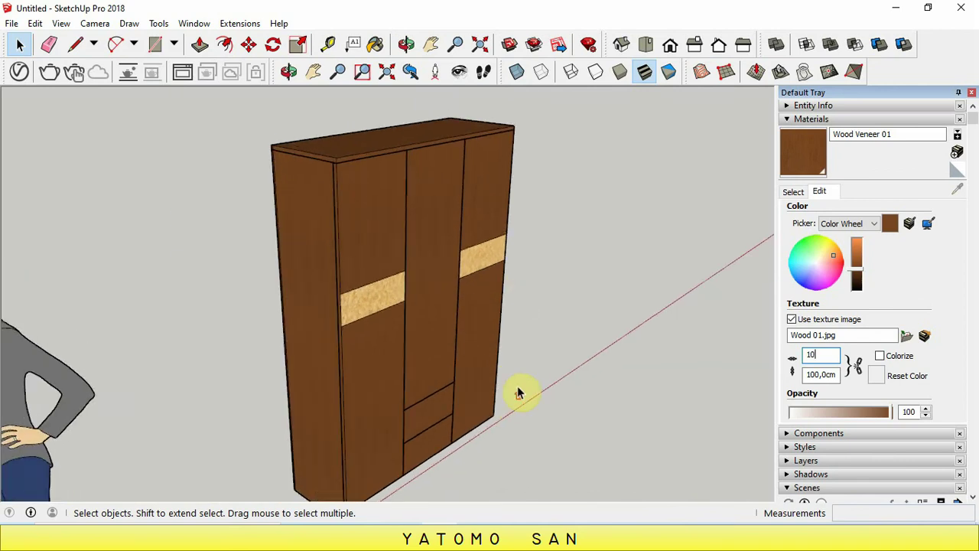
scroll(532, 359, up, 2)
scroll(540, 328, down, 2)
scroll(536, 366, down, 2)
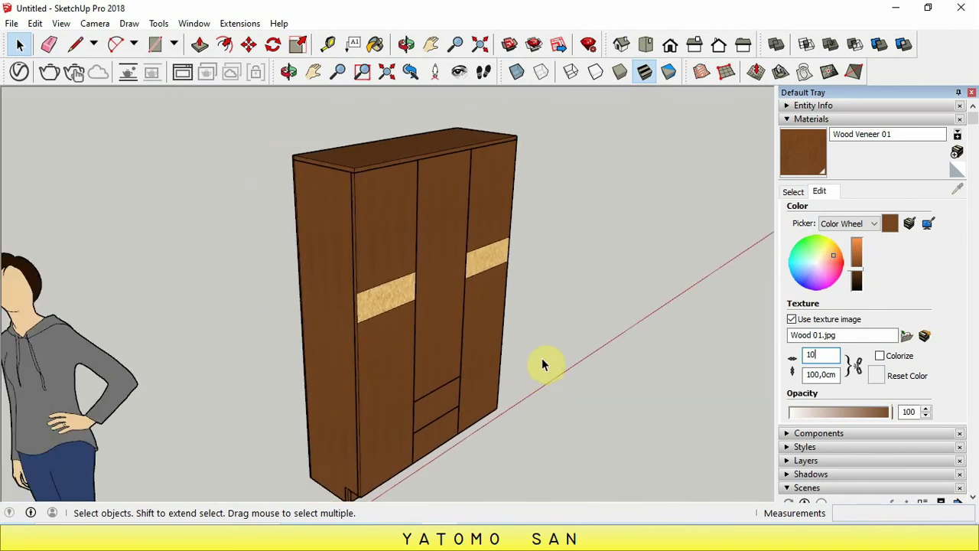
scroll(476, 267, down, 2)
scroll(531, 360, up, 1)
scroll(530, 360, up, 1)
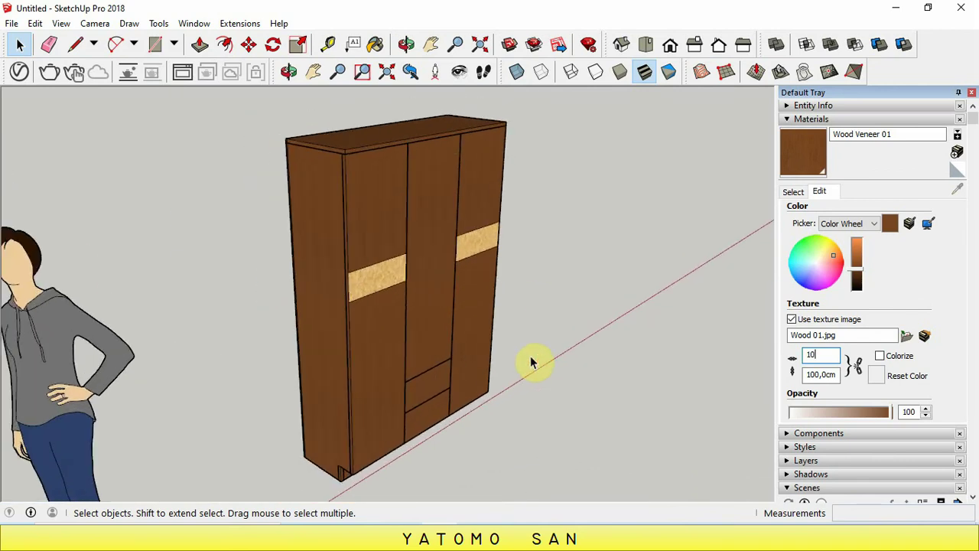